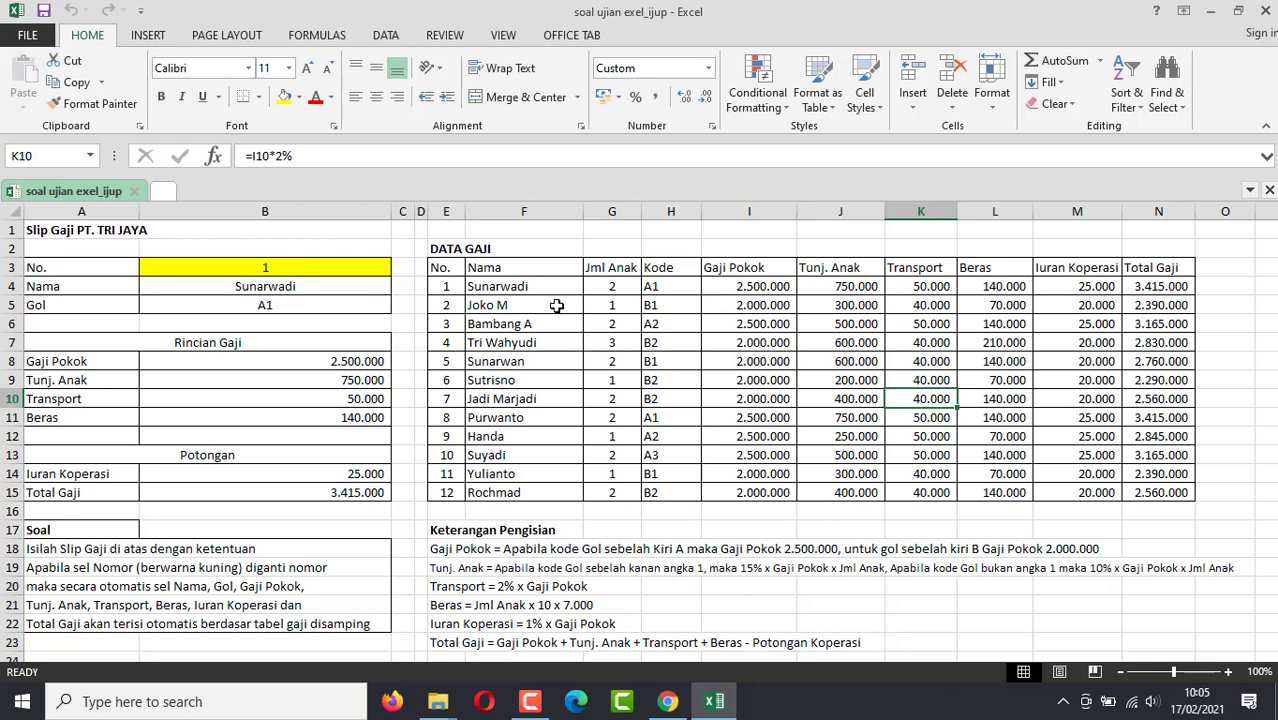
Step: Change employee 1's Kode in H4 to B2 and employee 2's Kode in H5 to A1
left_click(665, 288)
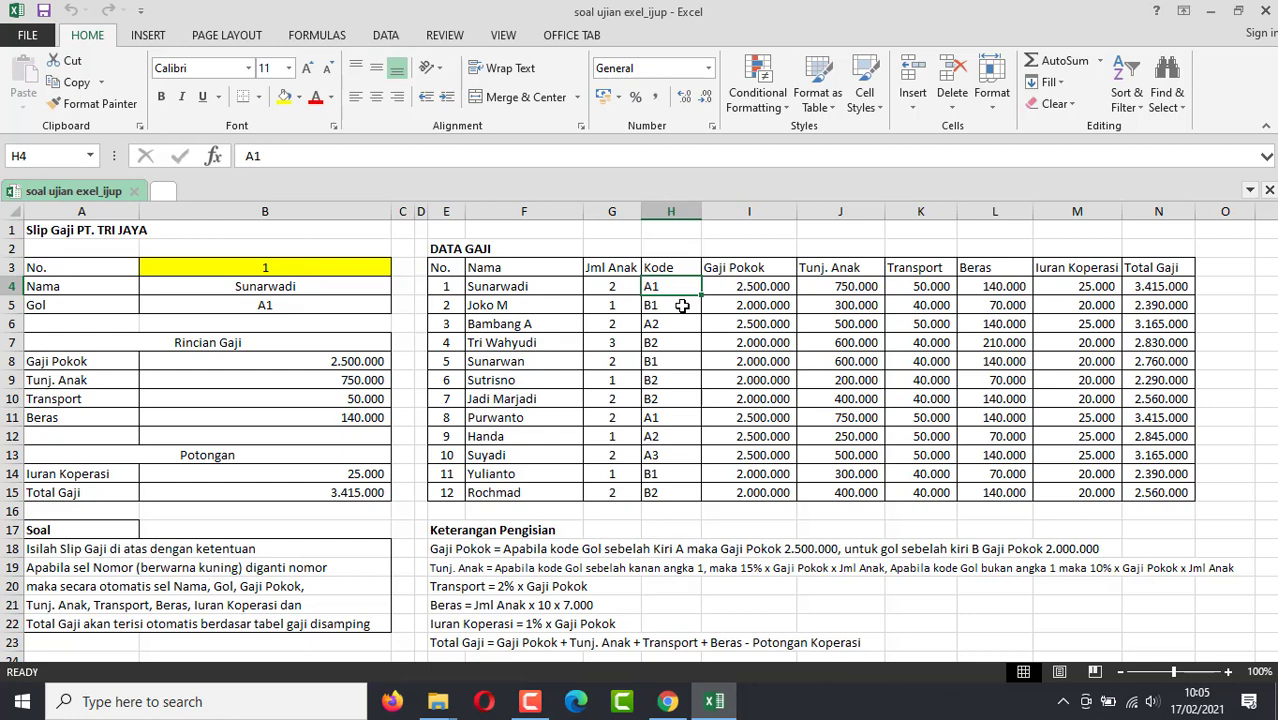
type("B2")
key("Return")
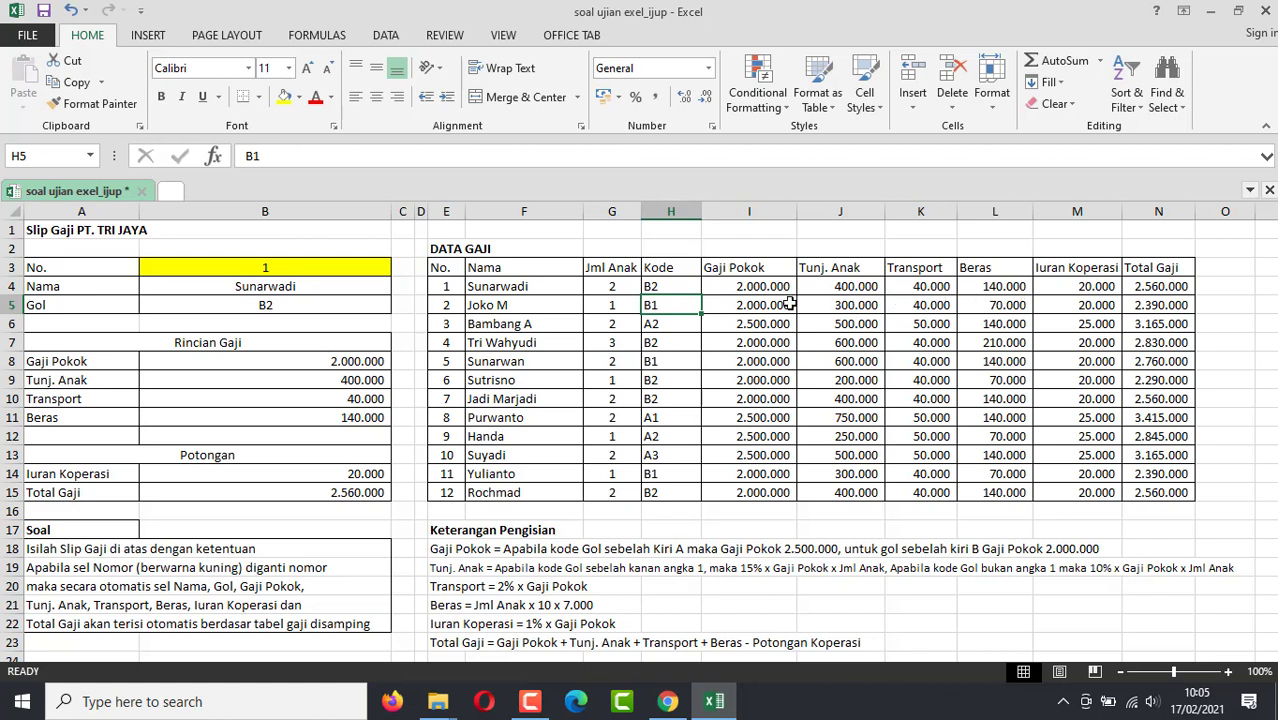
type("A1")
key("Return")
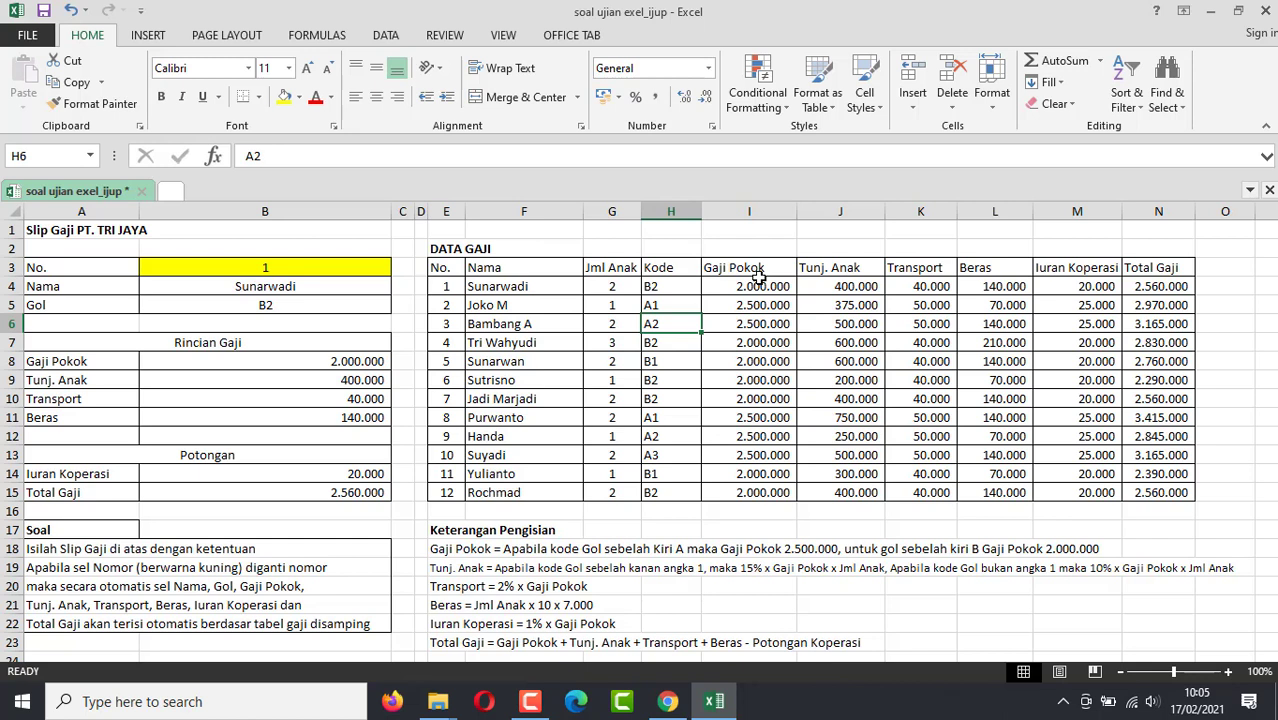
Step: Test the slip by entering employee numbers 2 and 3 in B3
left_click(297, 268)
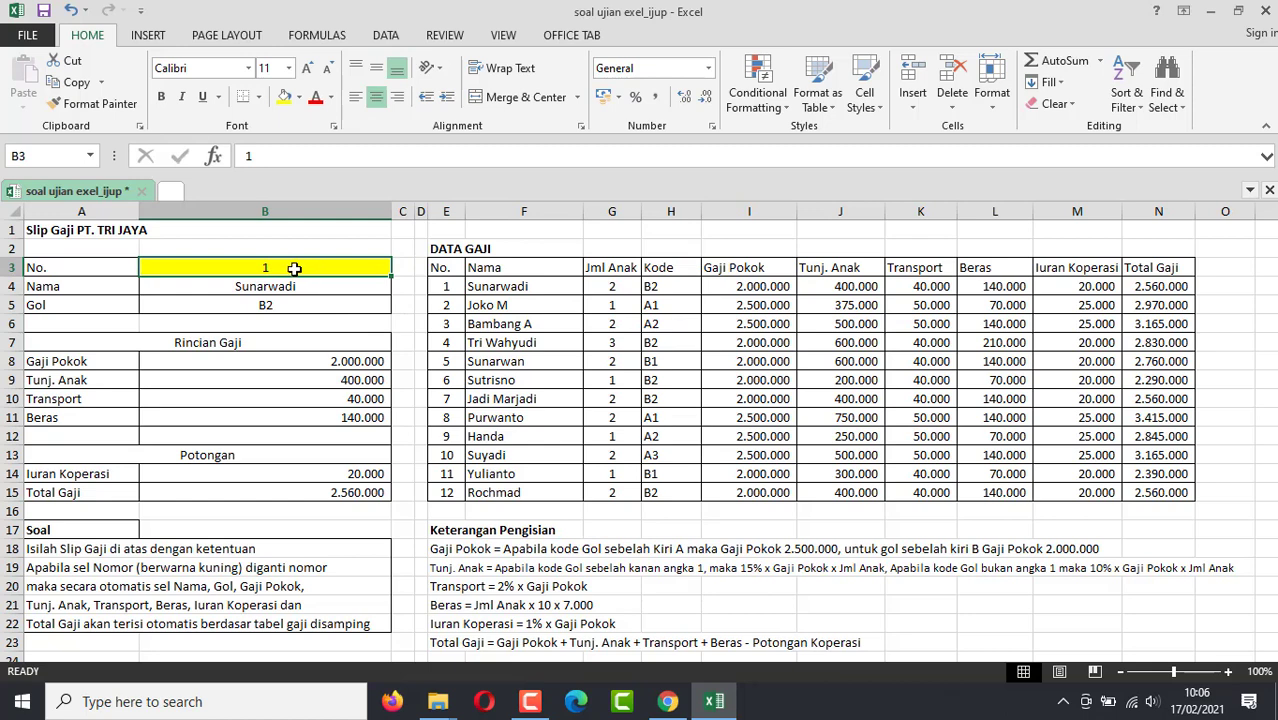
type("2")
key("Return")
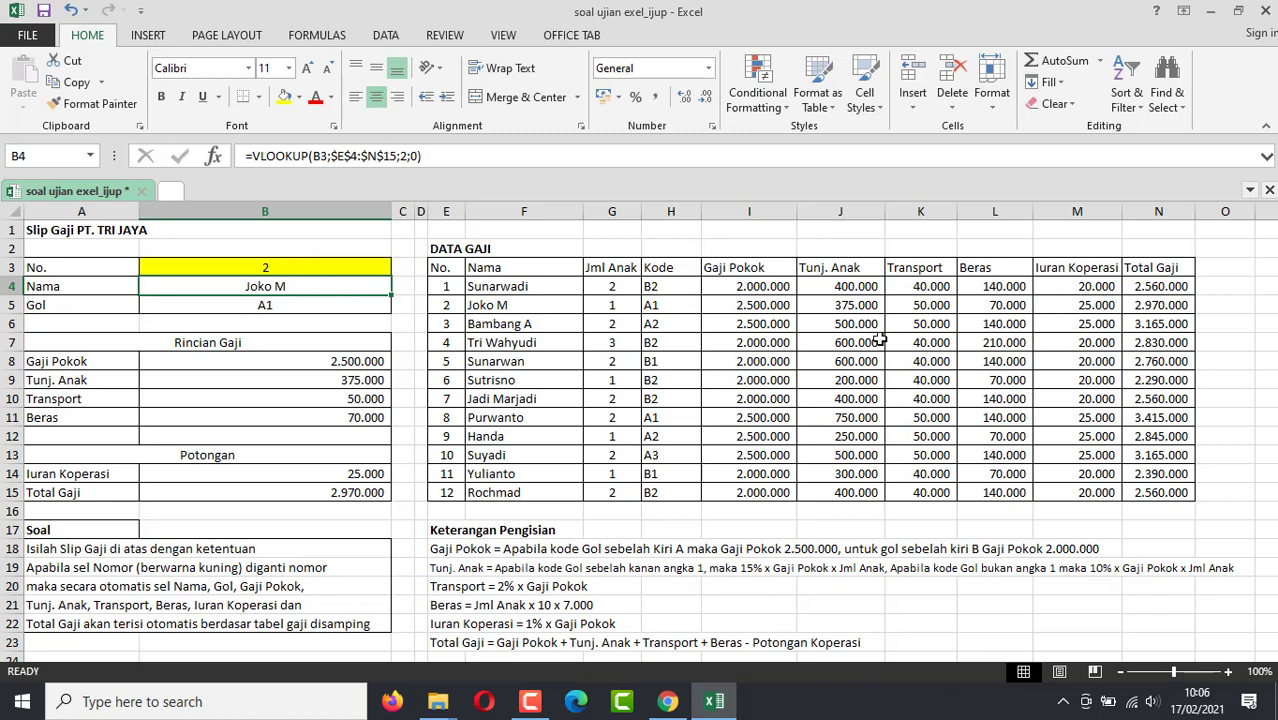
left_click(280, 271)
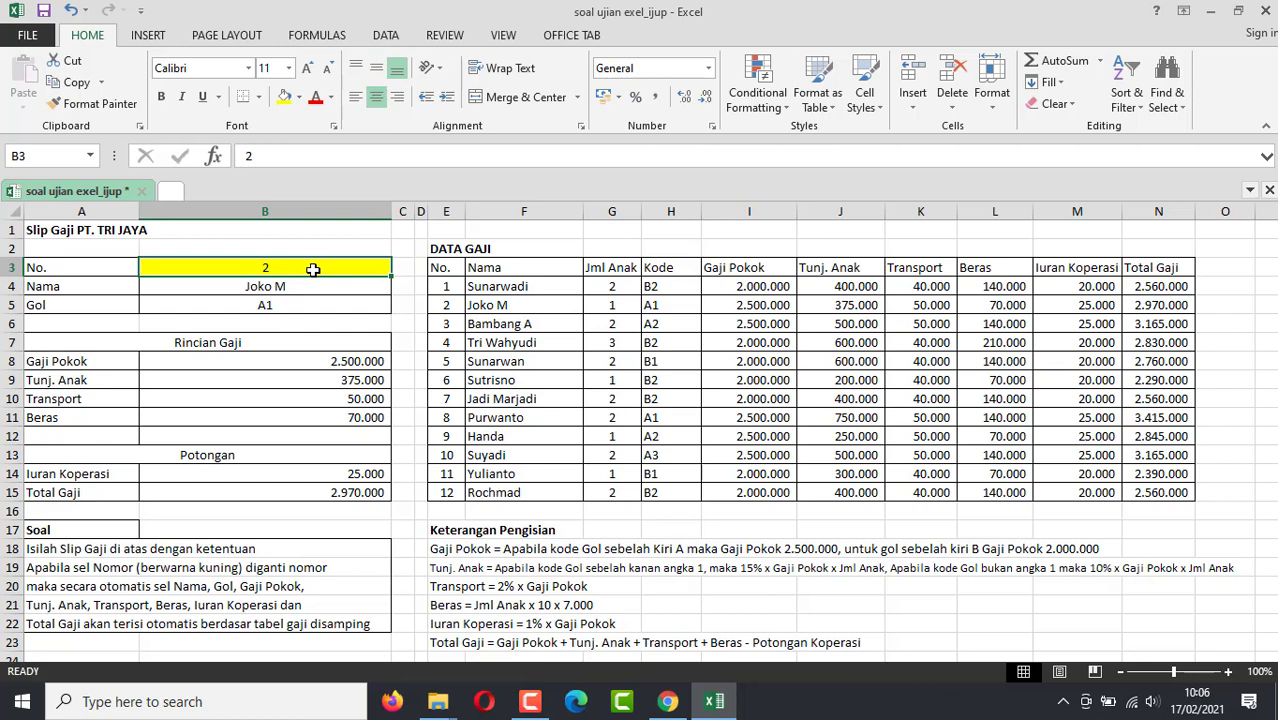
type("3")
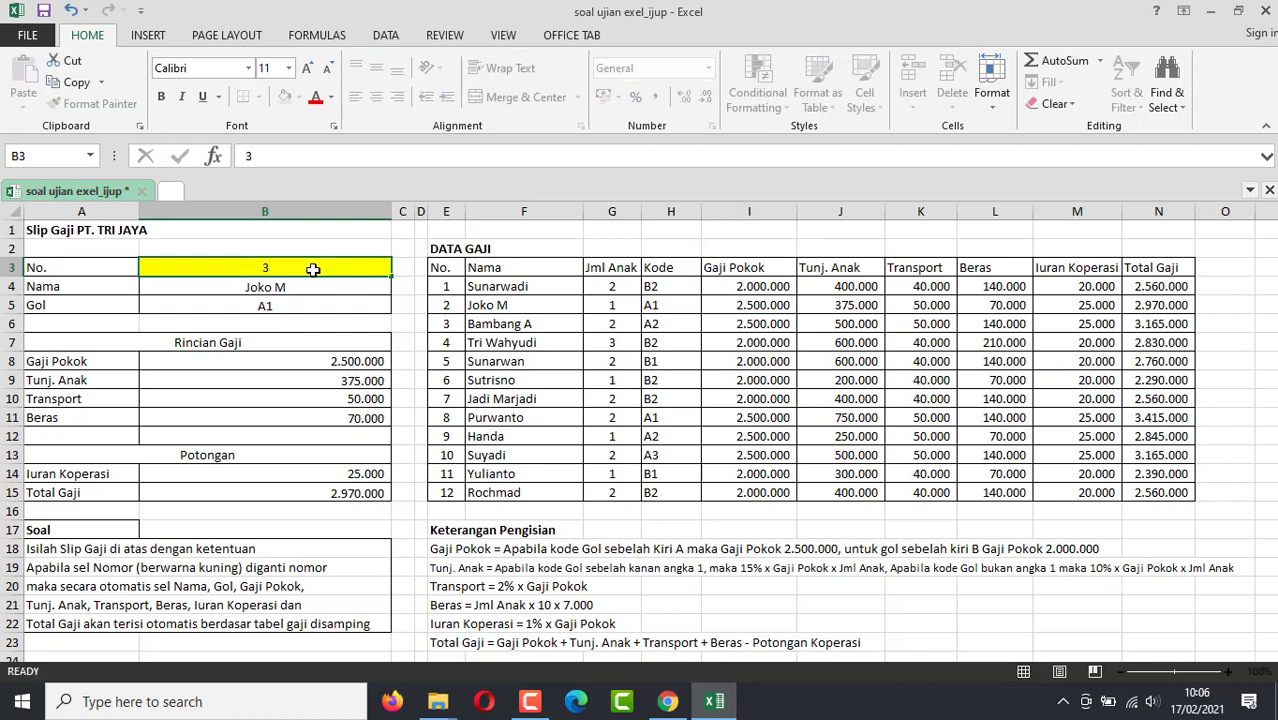
key("Return")
left_click(313, 269)
Step: Enter employee number 13 in B3 to see the lookups return #N/A
type("1")
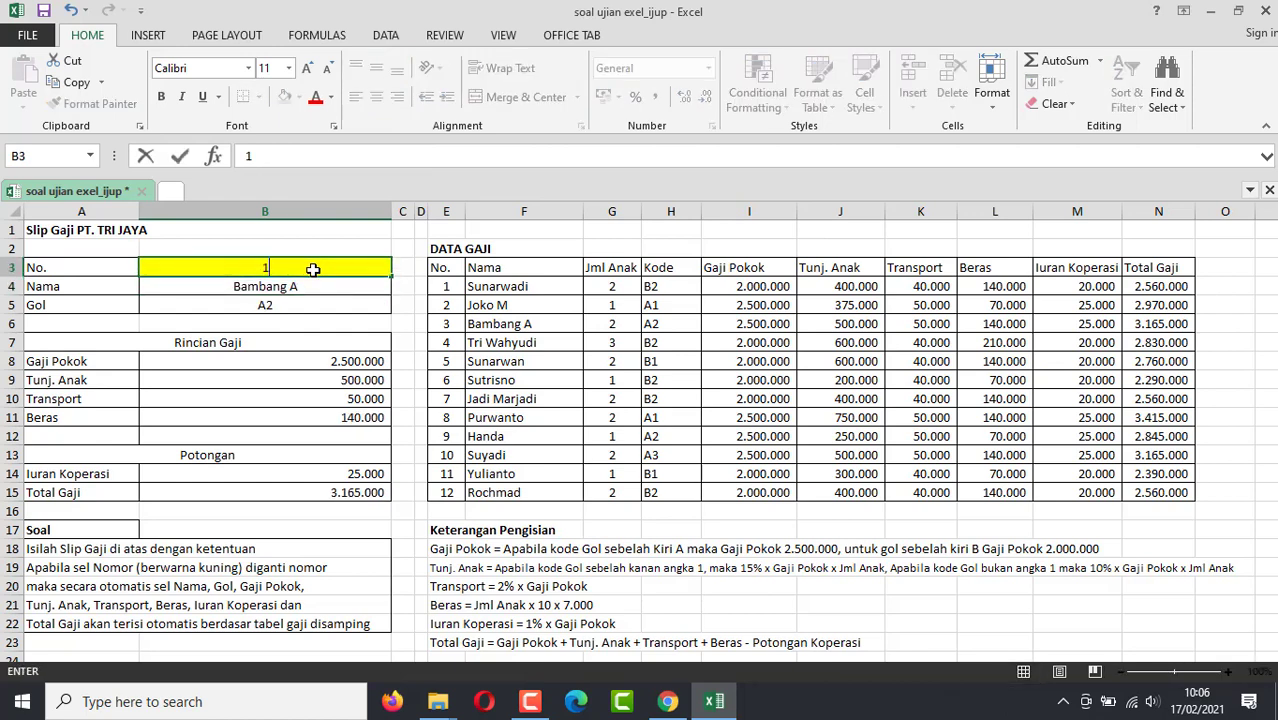
type("3")
key("Return")
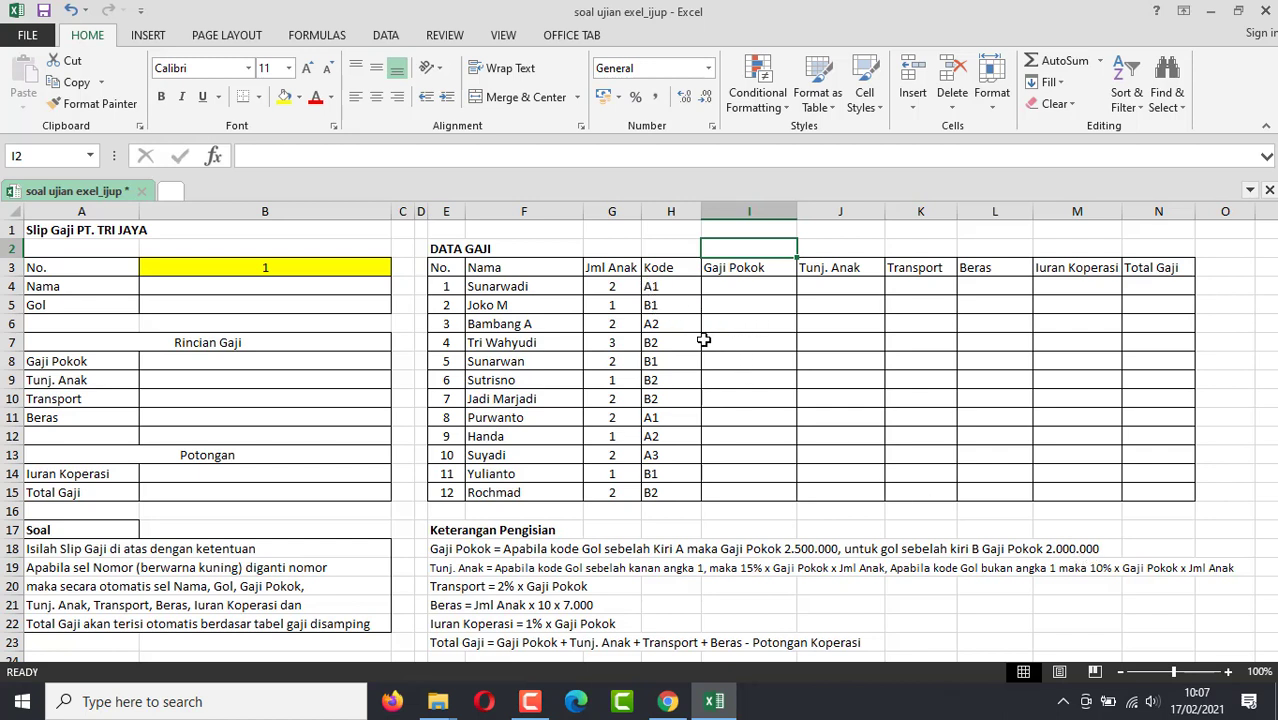
Step: Enter =IF(LEFT(H4;1)="A";"2.500.000";"2.000.000") in I4 for Gaji Pokok
left_click(770, 284)
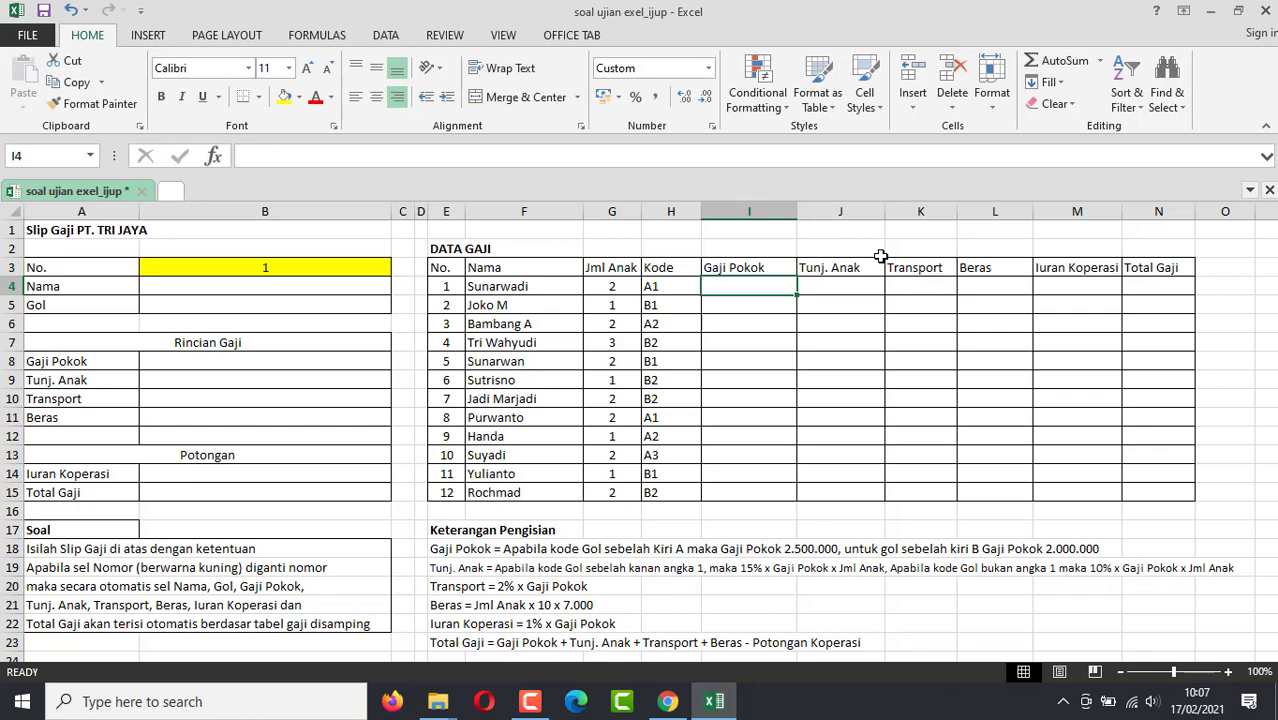
type("=")
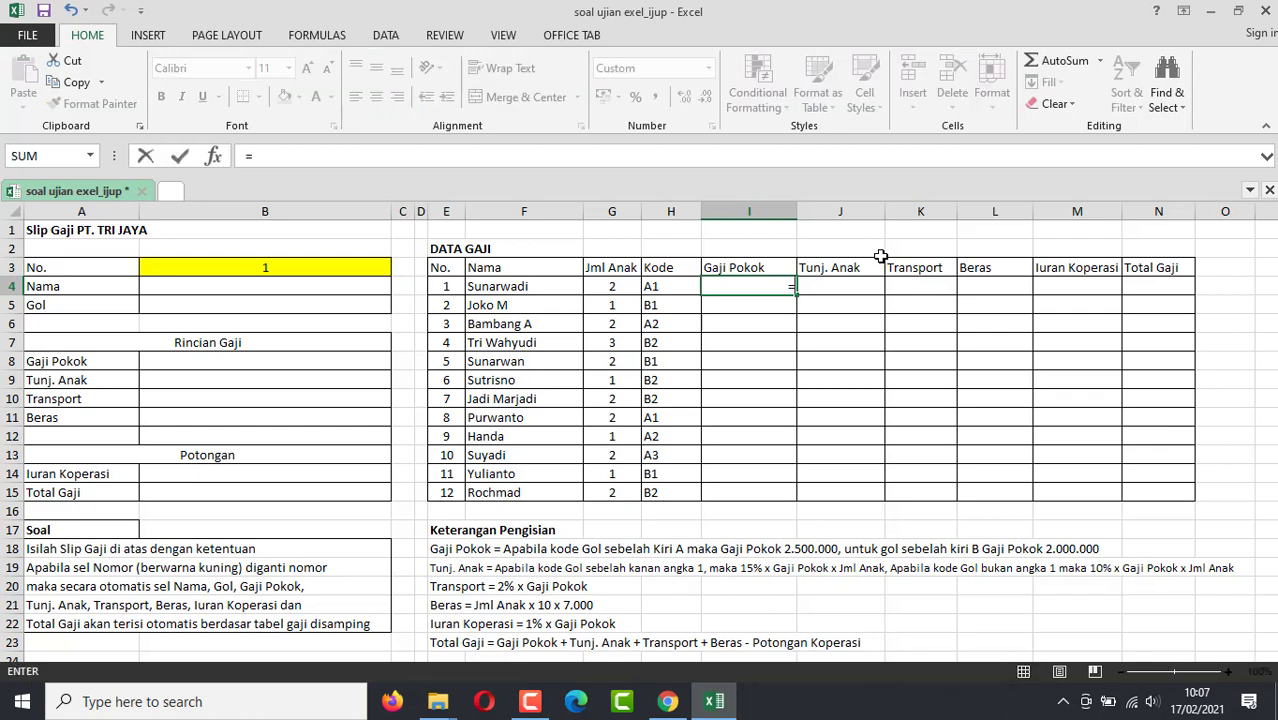
type("IF")
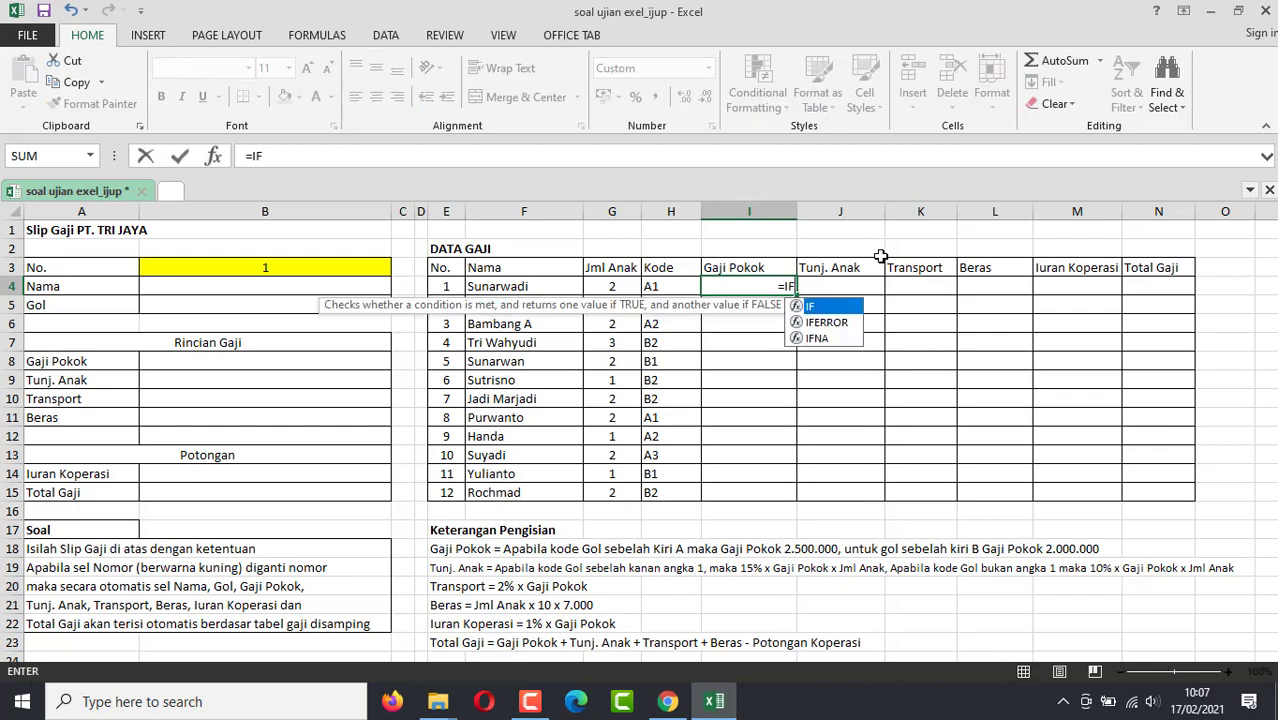
type("(")
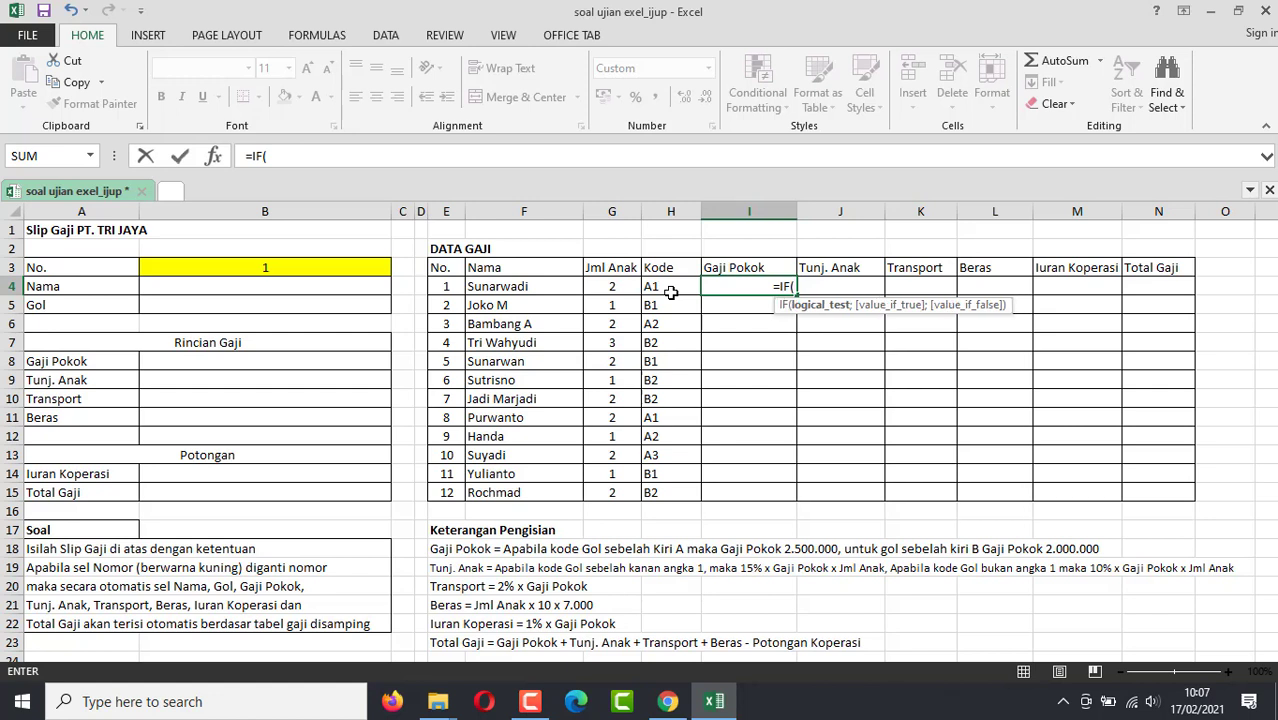
type("LEFT(")
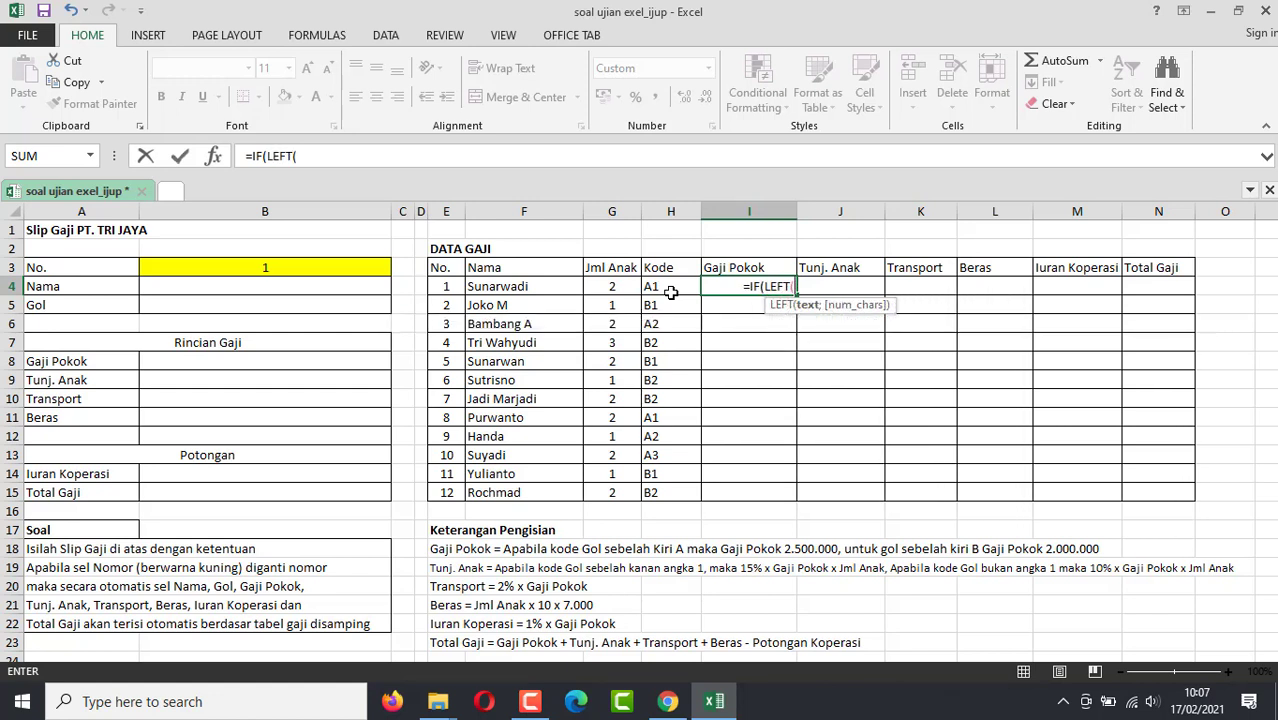
left_click(671, 290)
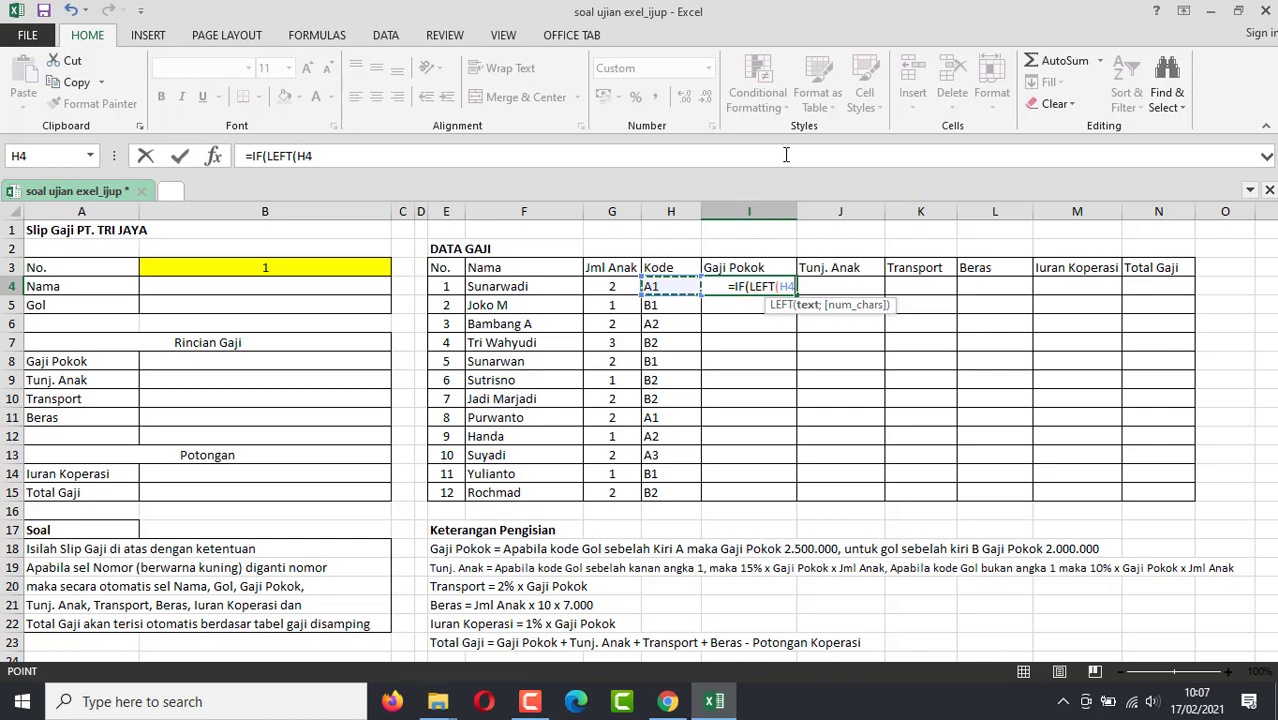
type(";1")
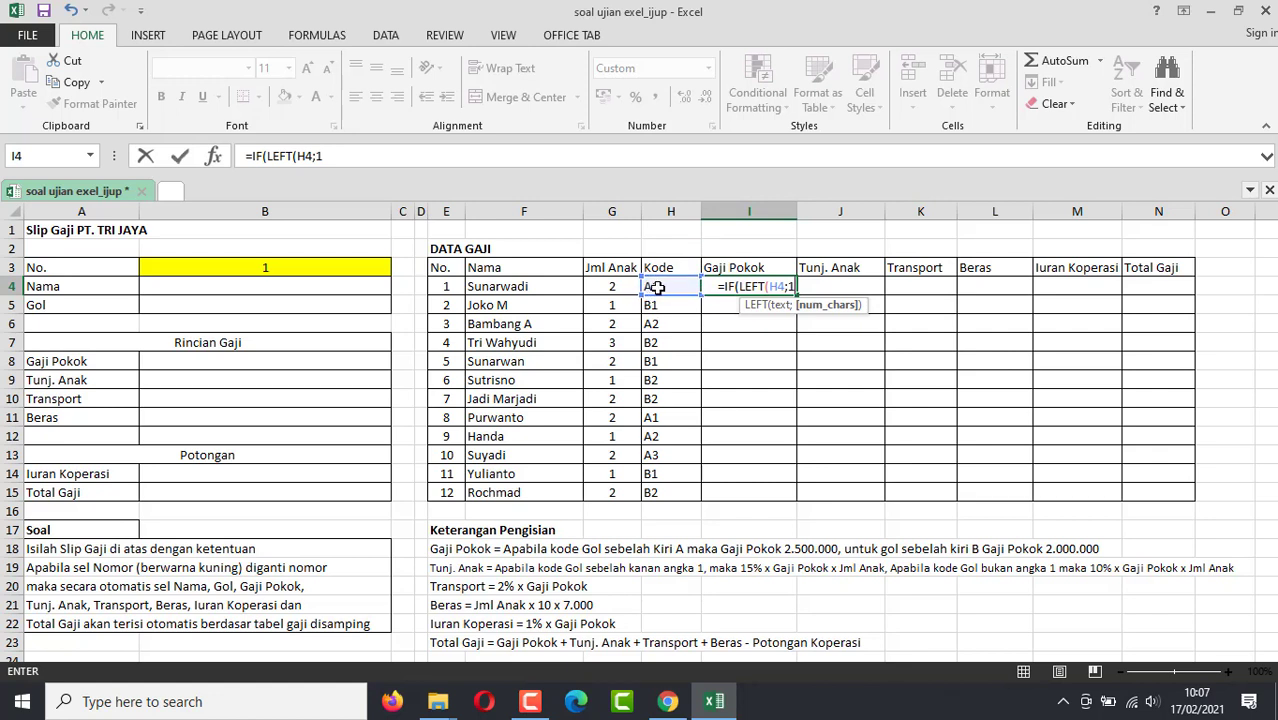
type(")")
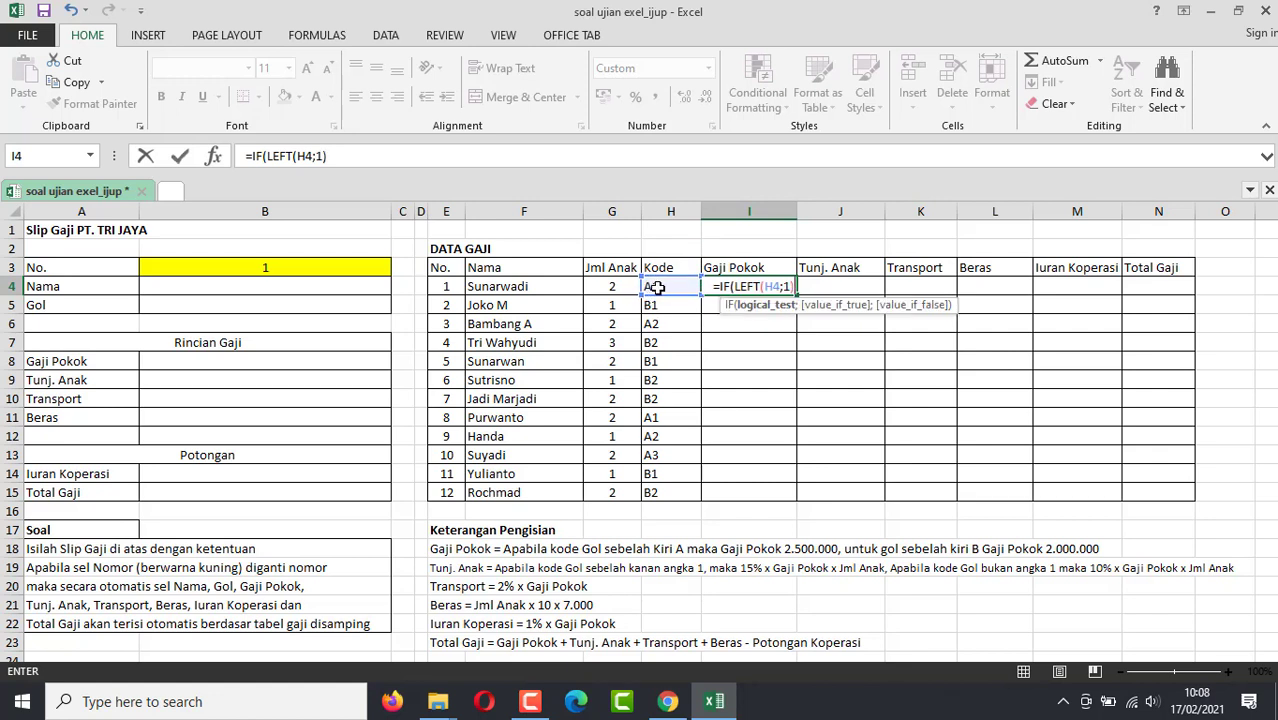
type("=")
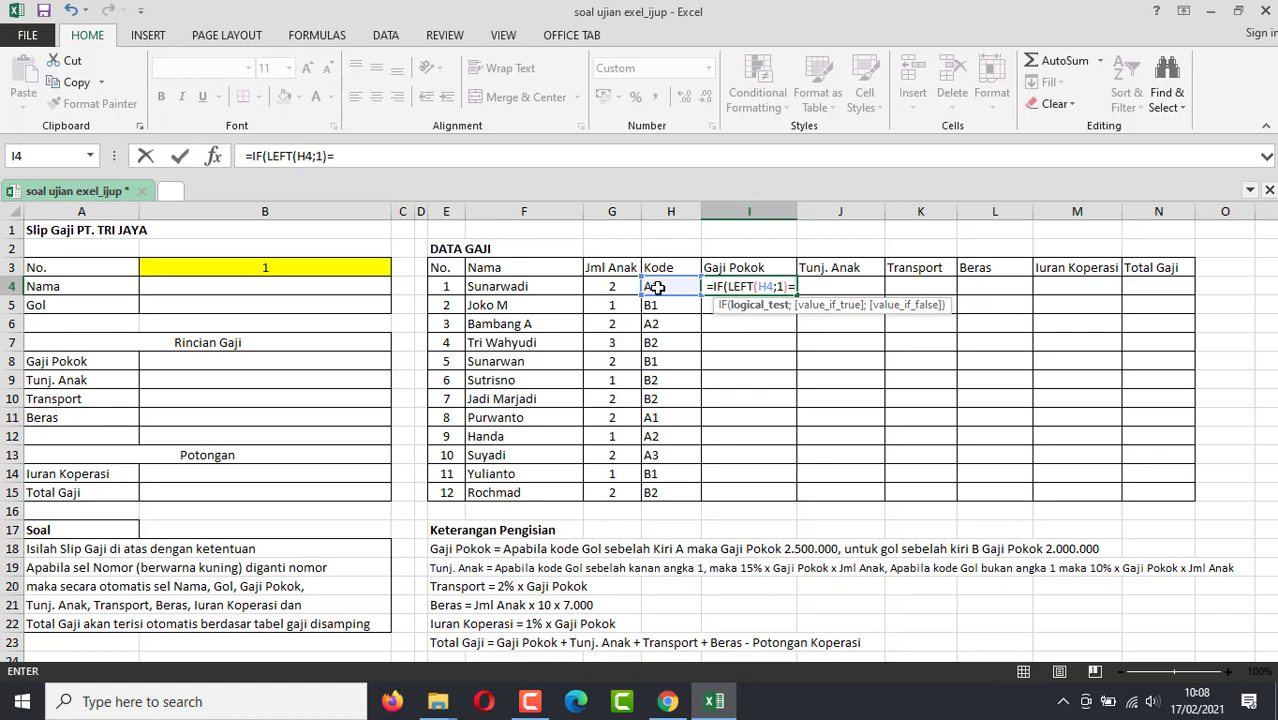
type("\"")
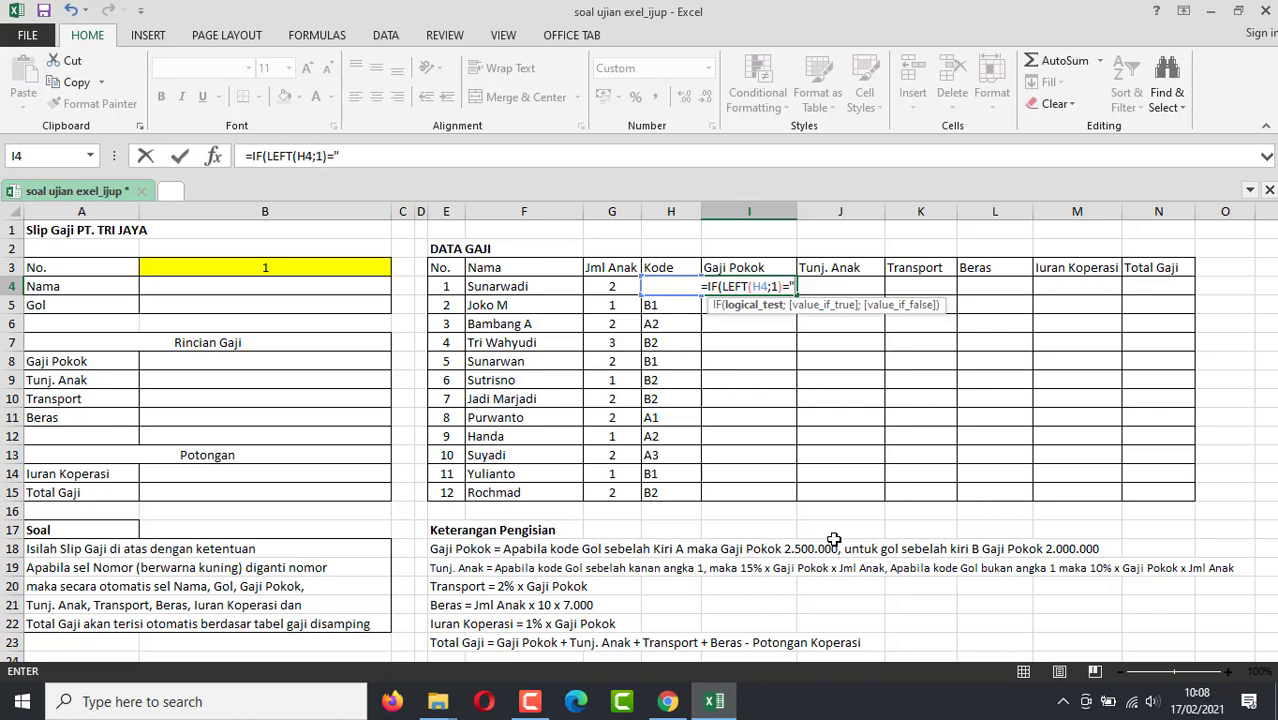
type("A")
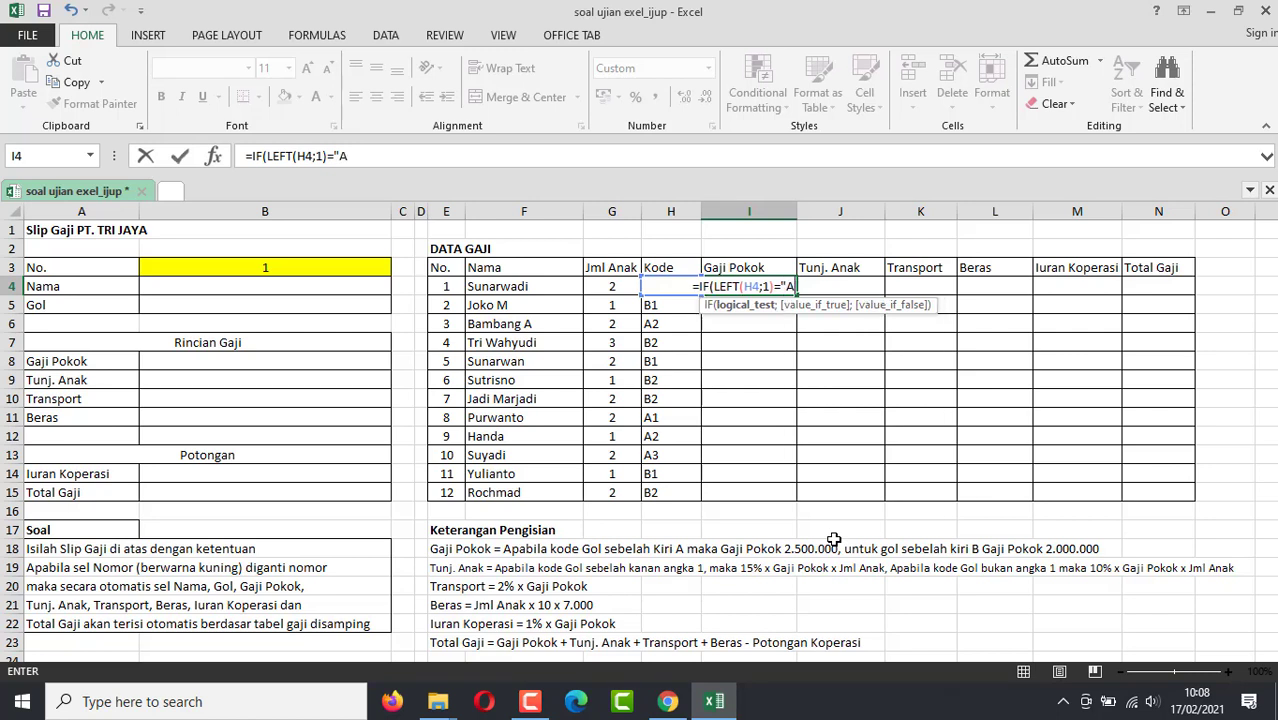
type("\"")
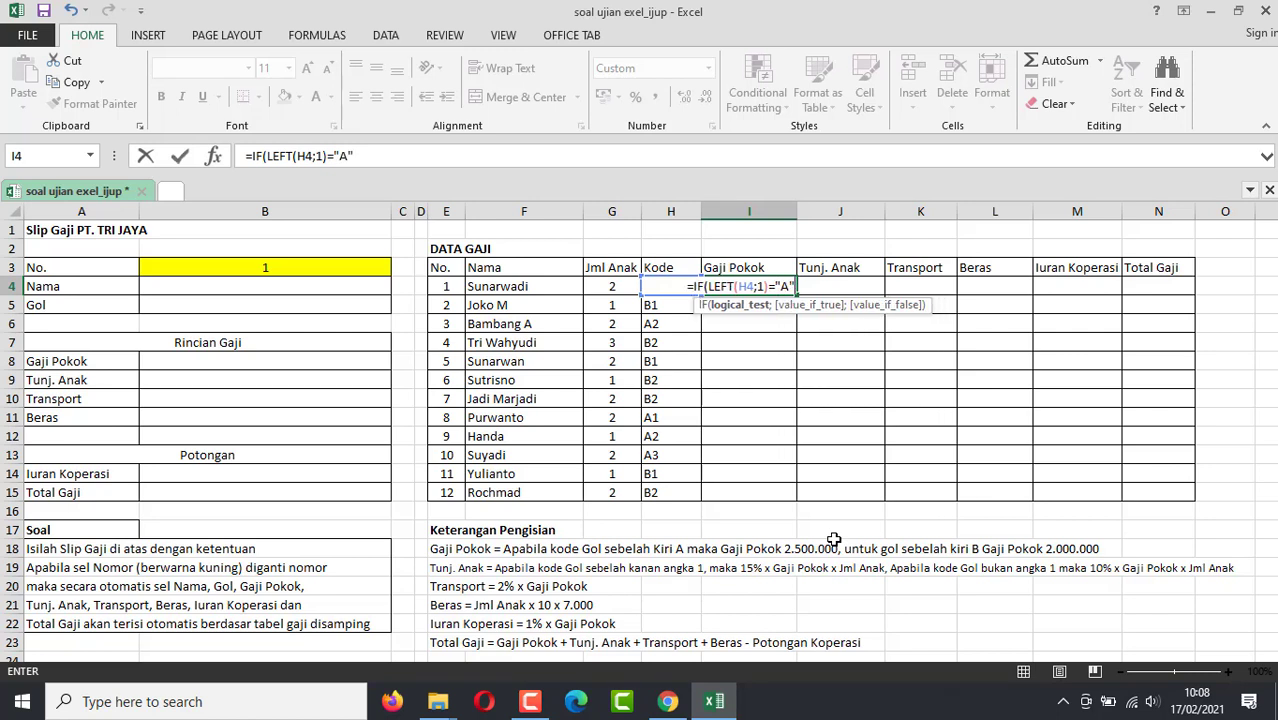
type(";")
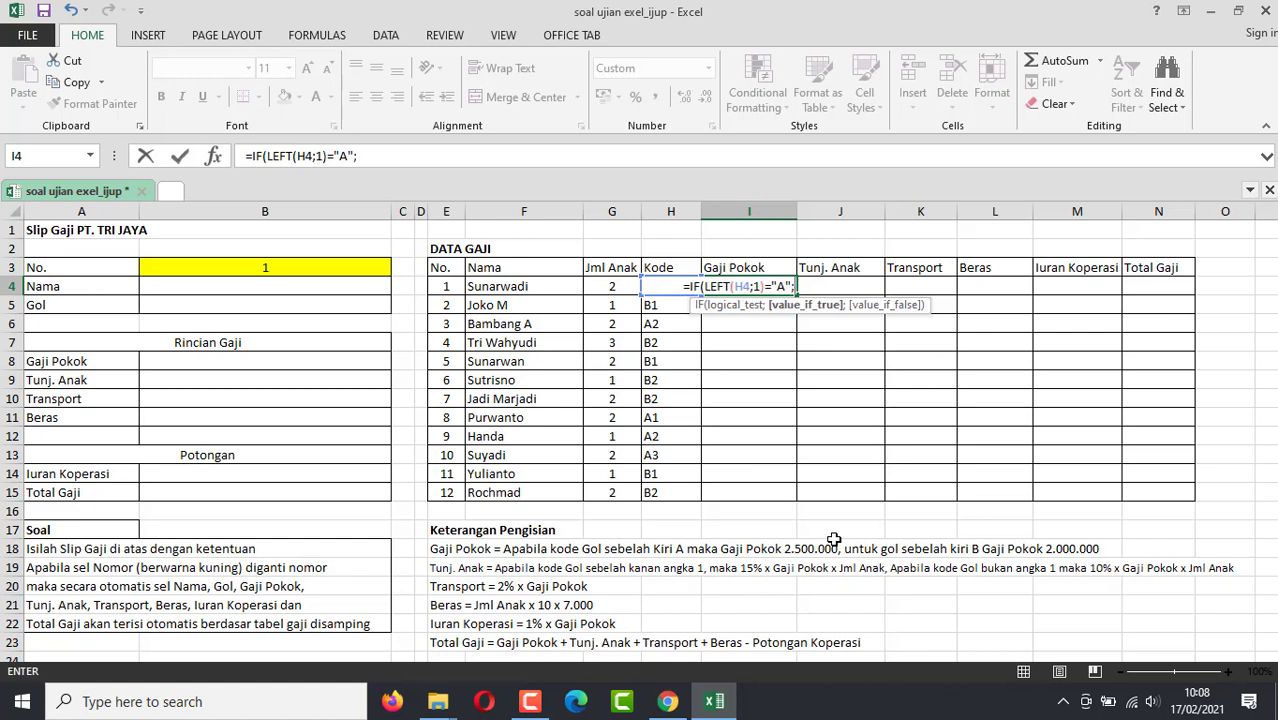
type("\"")
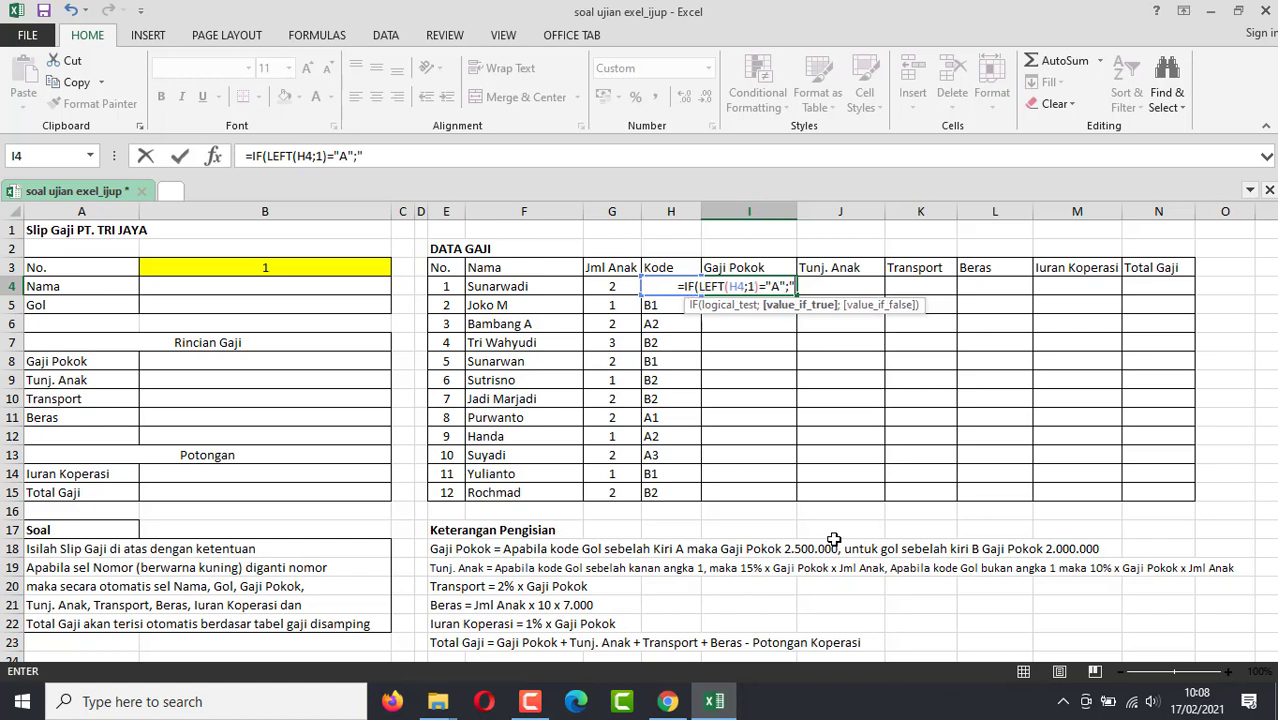
type("2.500")
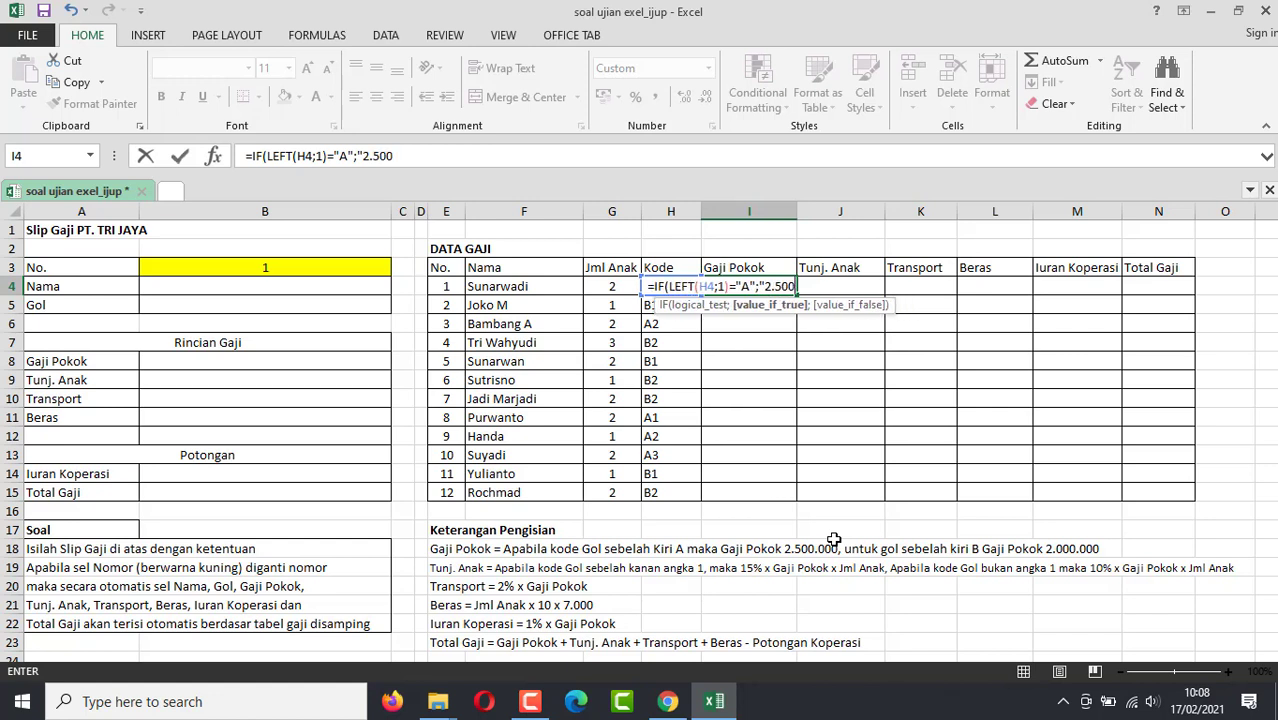
type(".000")
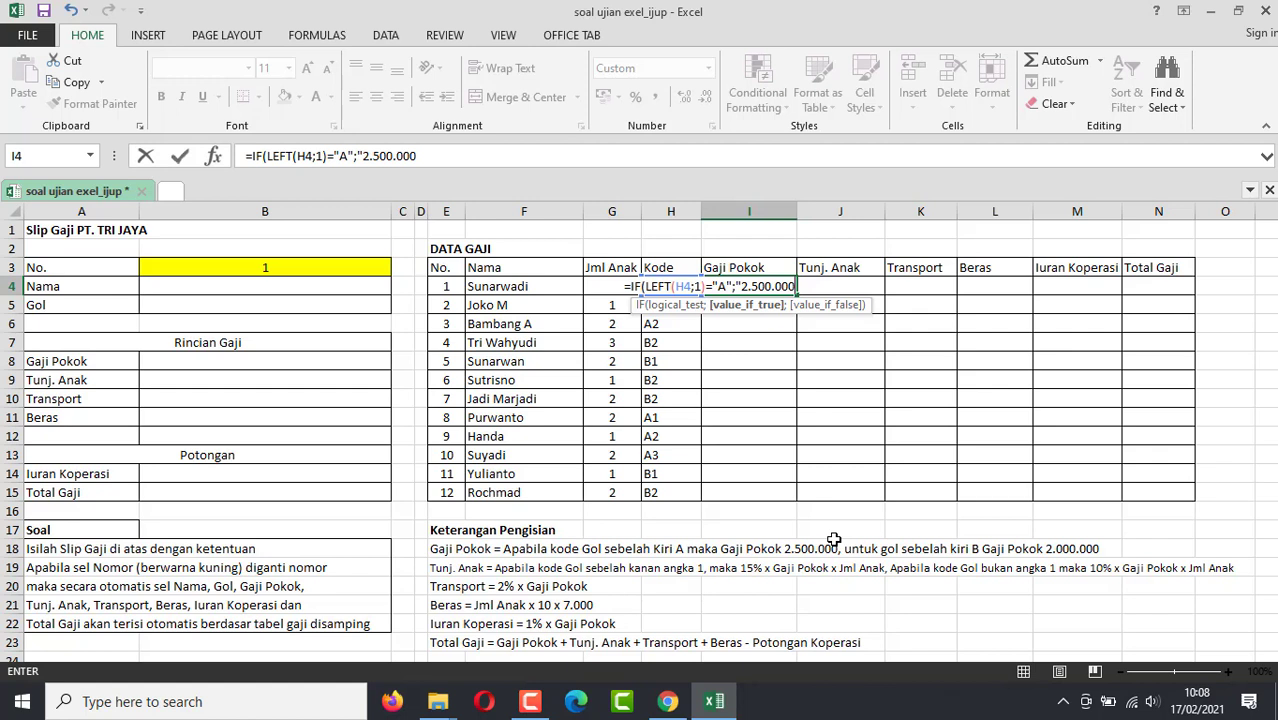
type("\"")
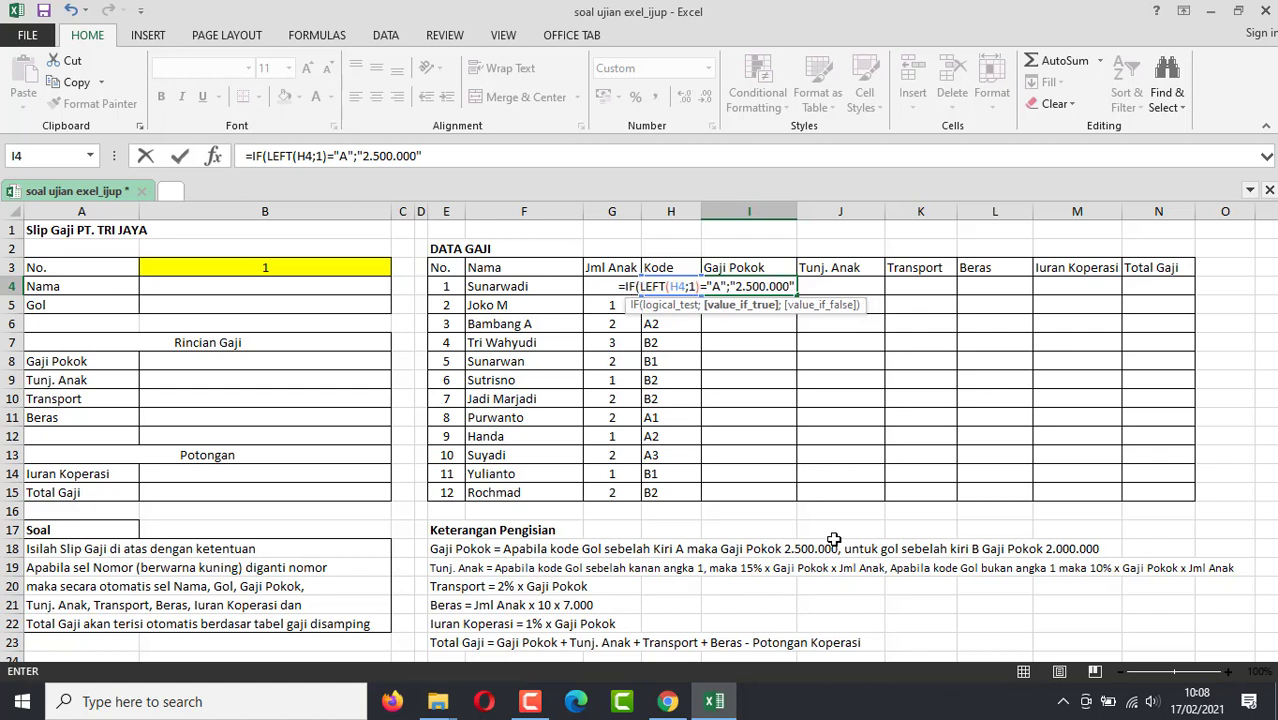
type(";")
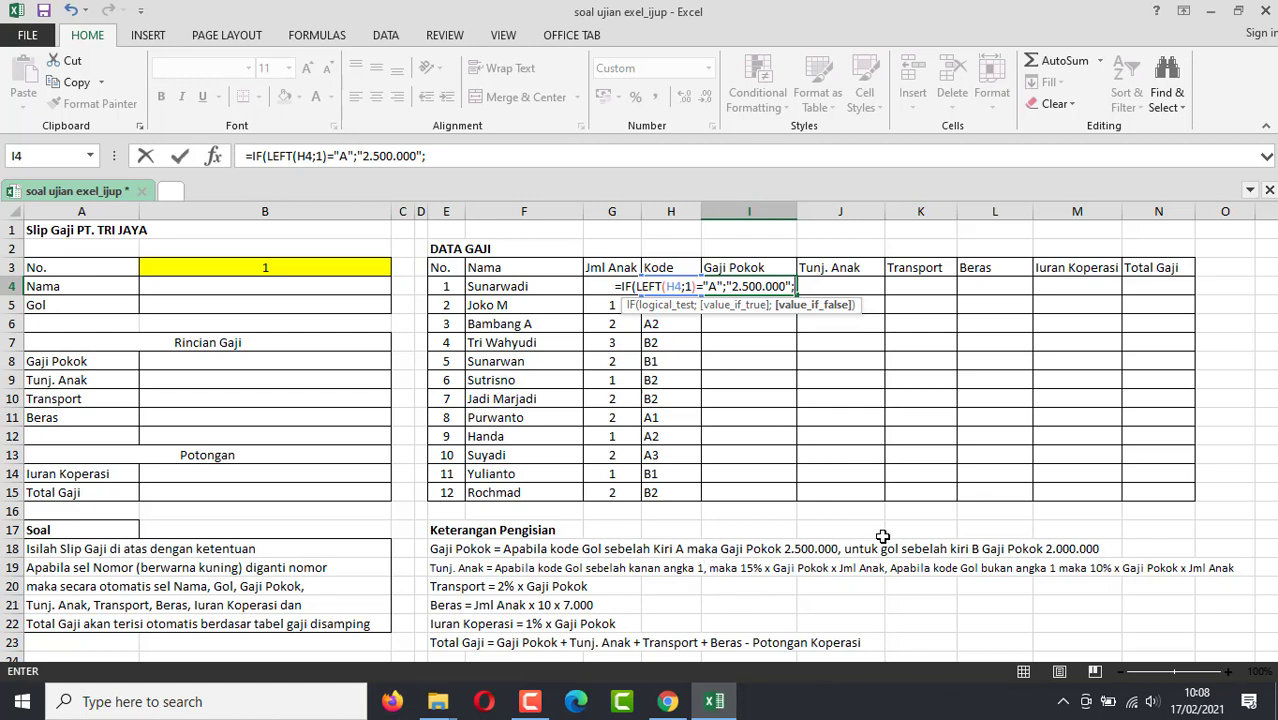
type("\"")
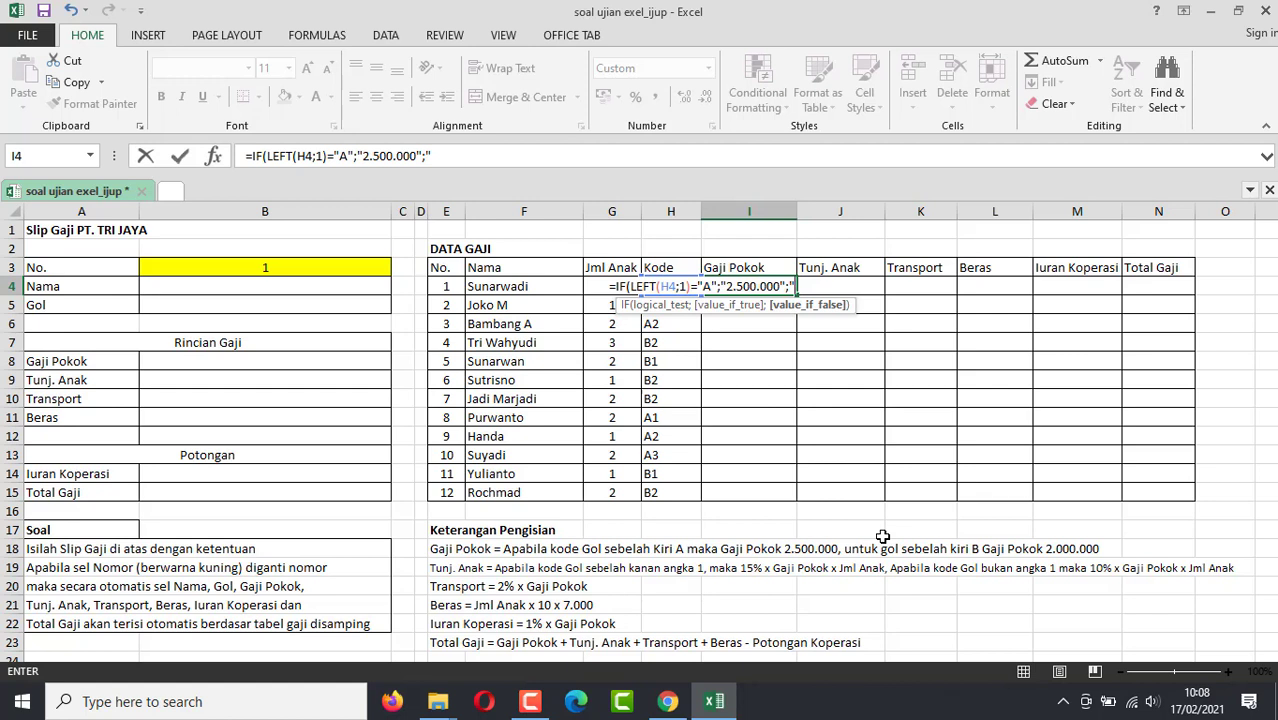
type("2.000.")
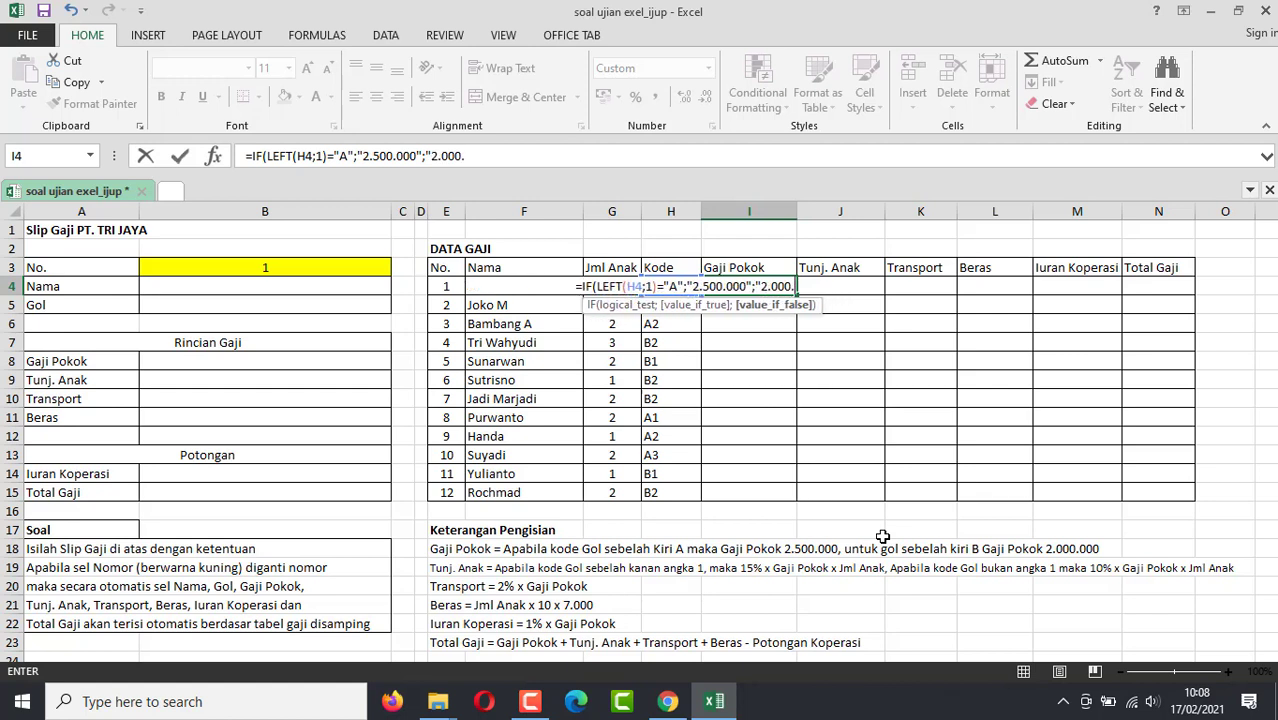
type("000\"")
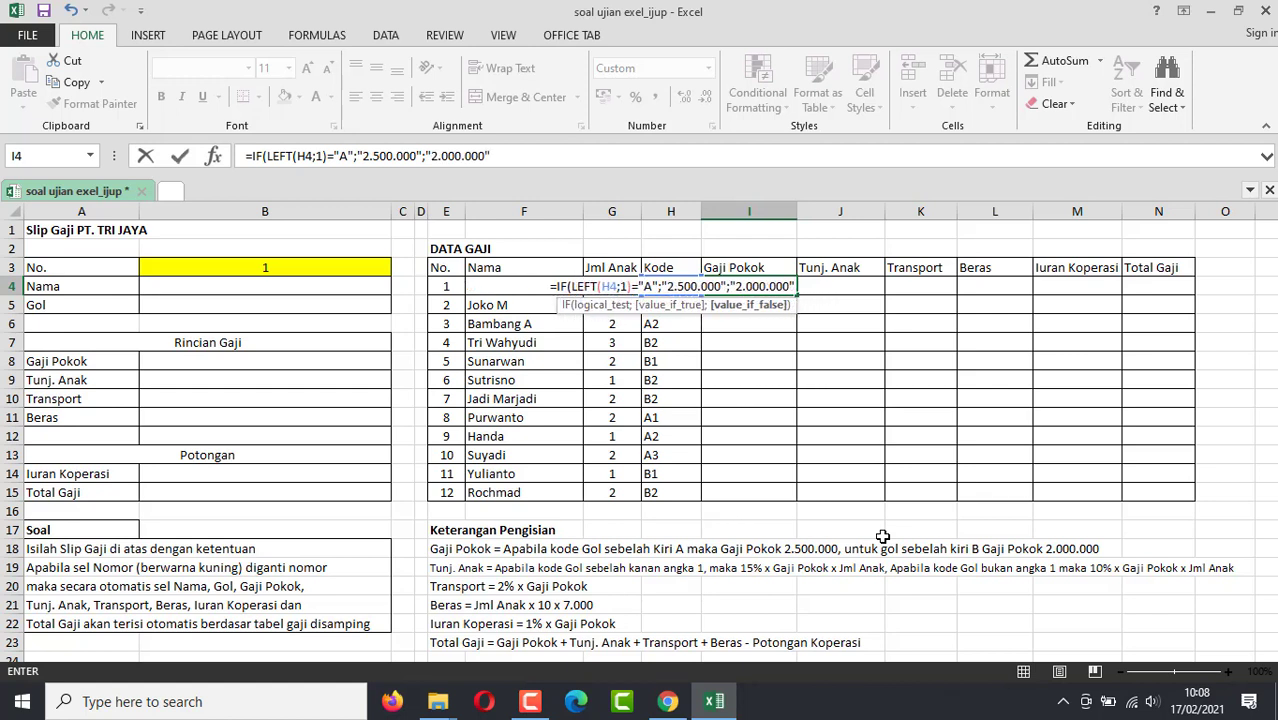
type("_")
key("BackSpace")
type(")")
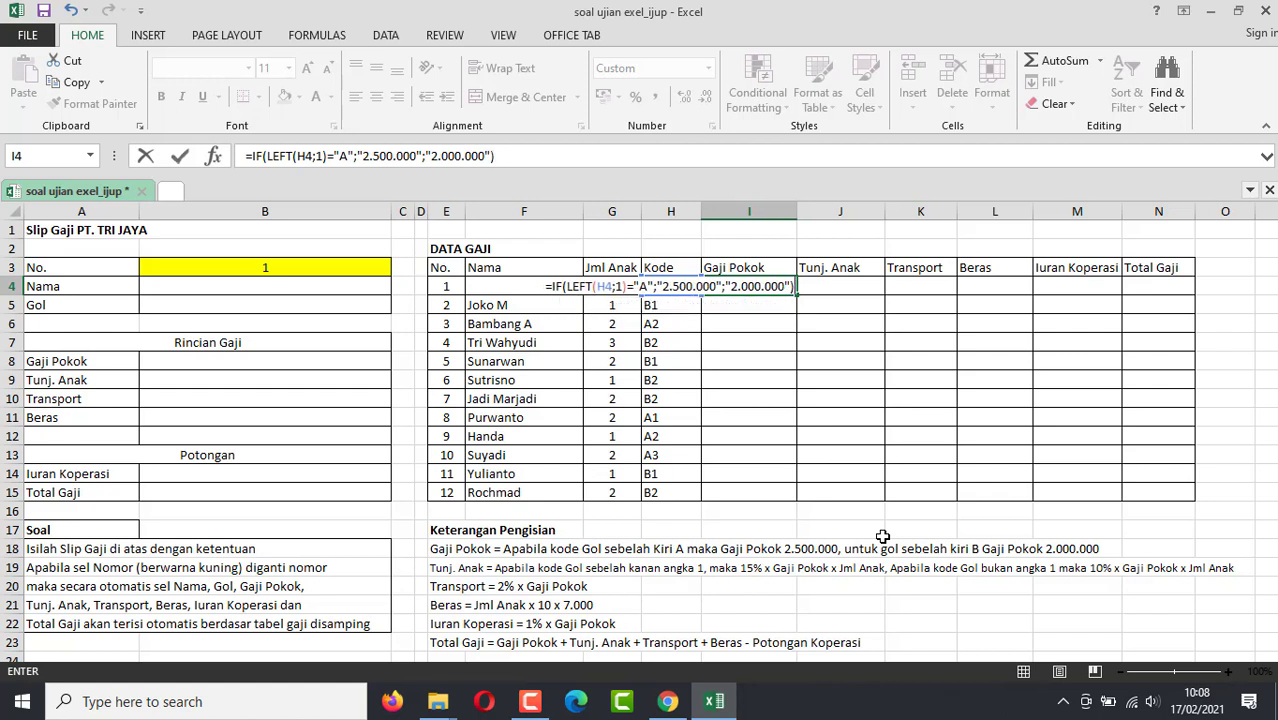
key("Return")
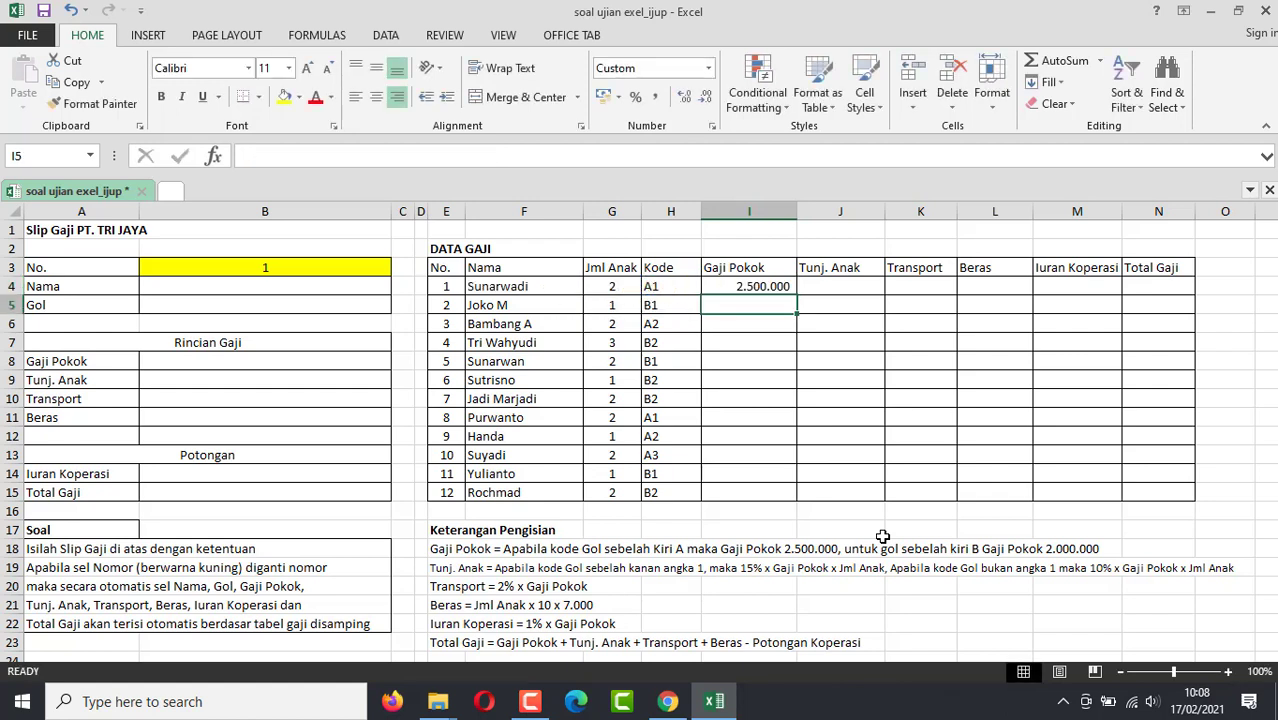
Step: Copy the Gaji Pokok formula from I4 down through I15
left_click(764, 287)
left_click_drag(797, 296, 801, 501)
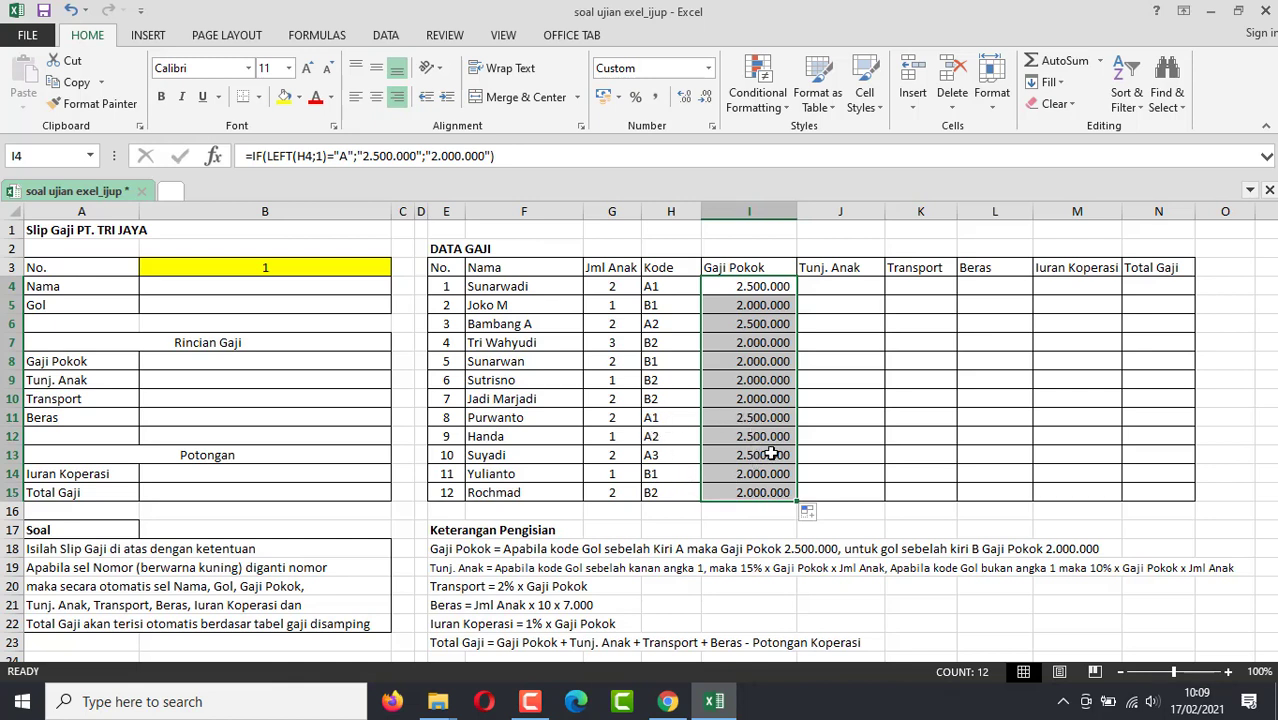
left_click(841, 288)
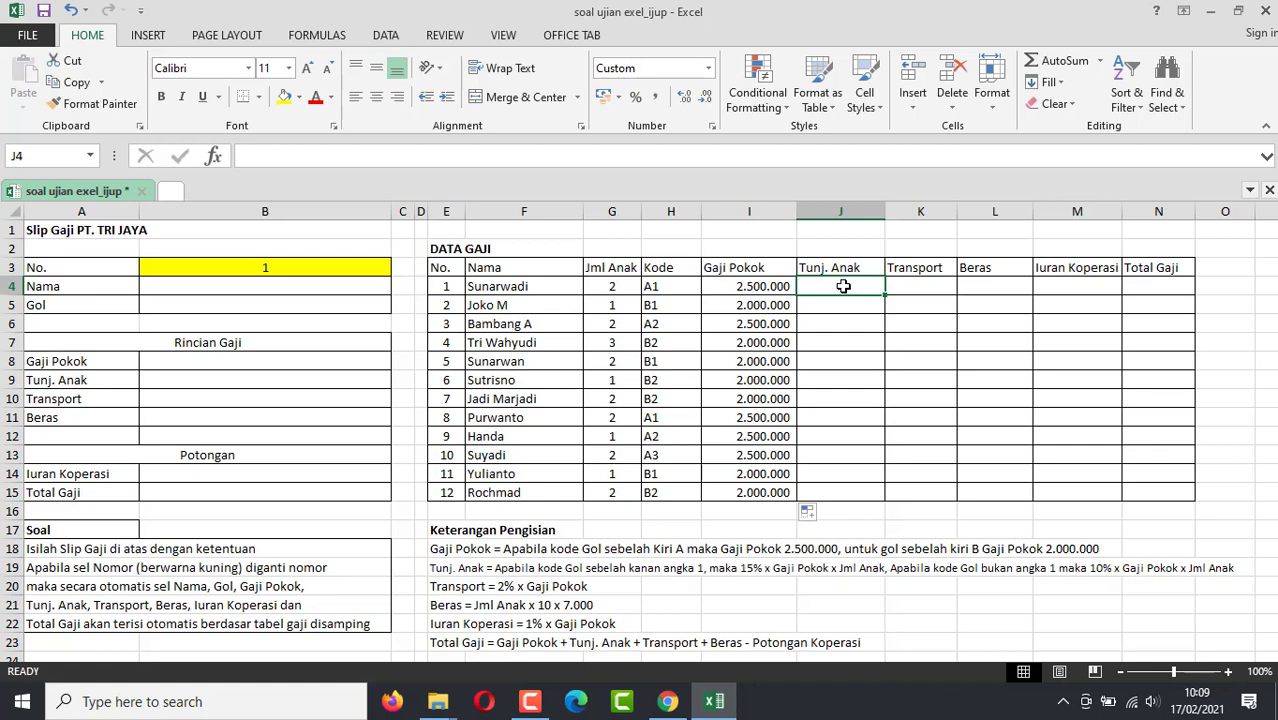
Step: Begin the Tunj. Anak formula in J4 with IF(RIGHT(H4;1)="1") and the 15%*I4*G4 branch
type("=IF(")
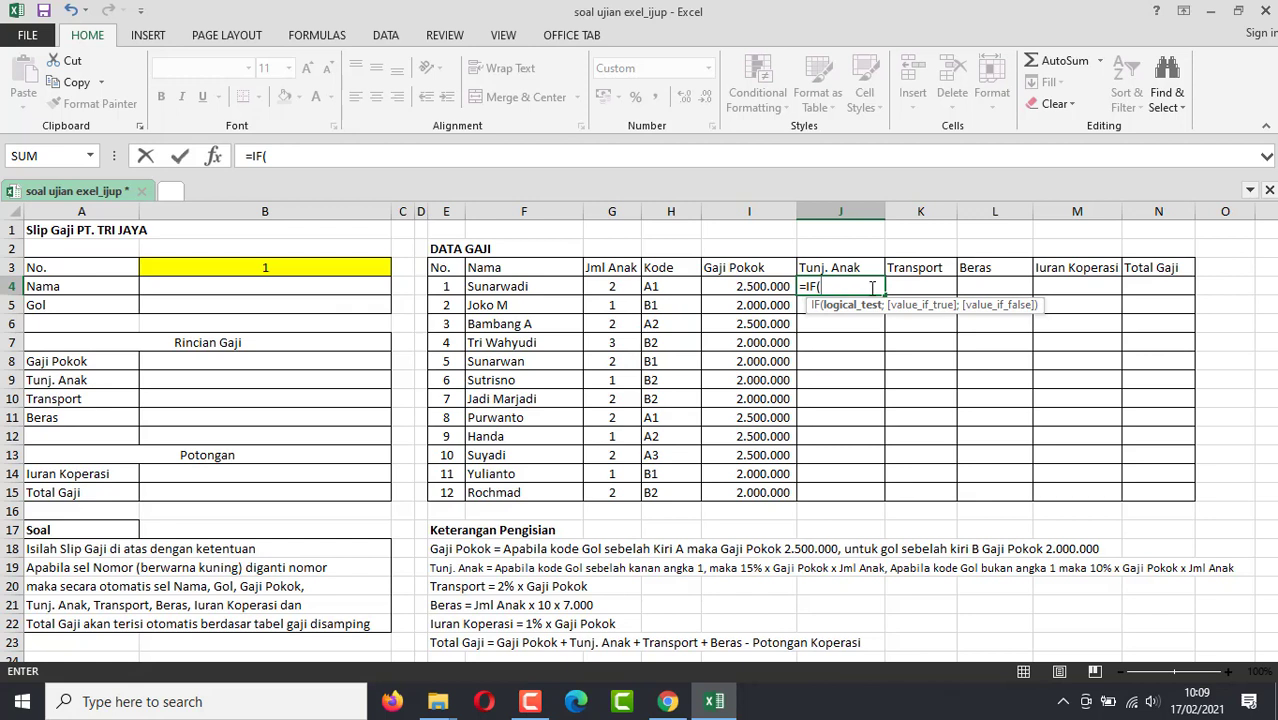
type("RIGHT")
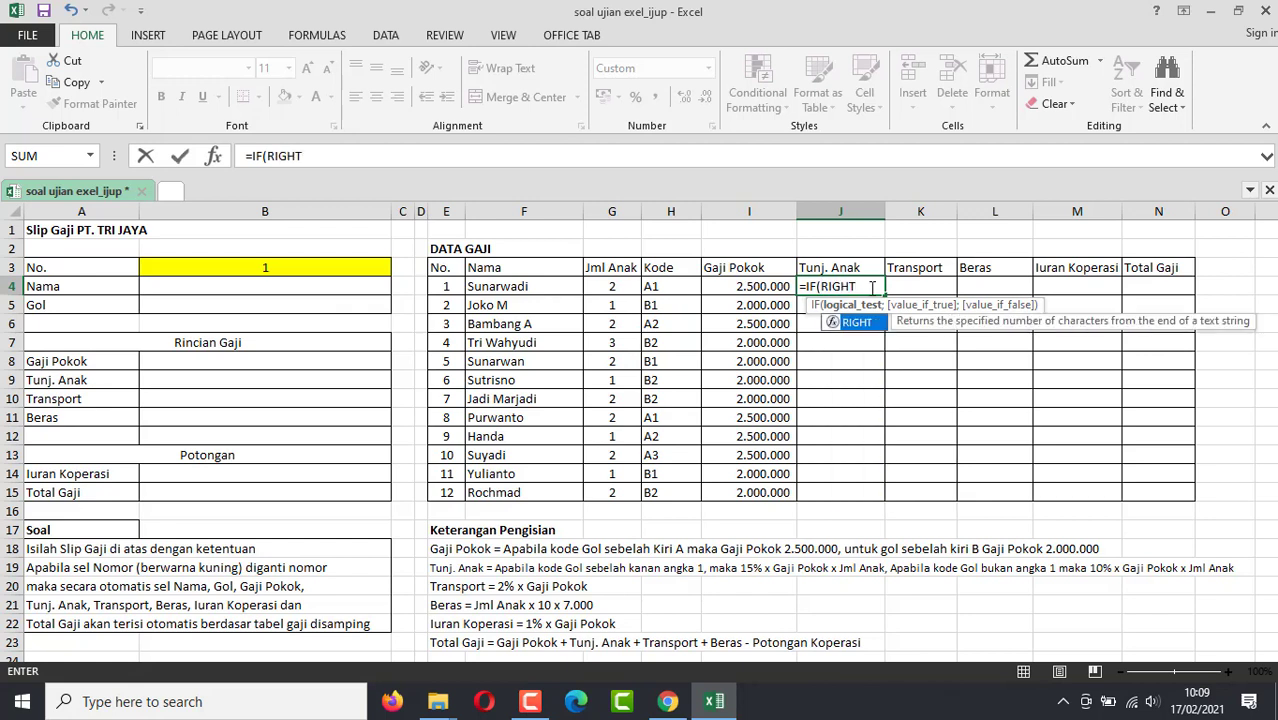
type("(")
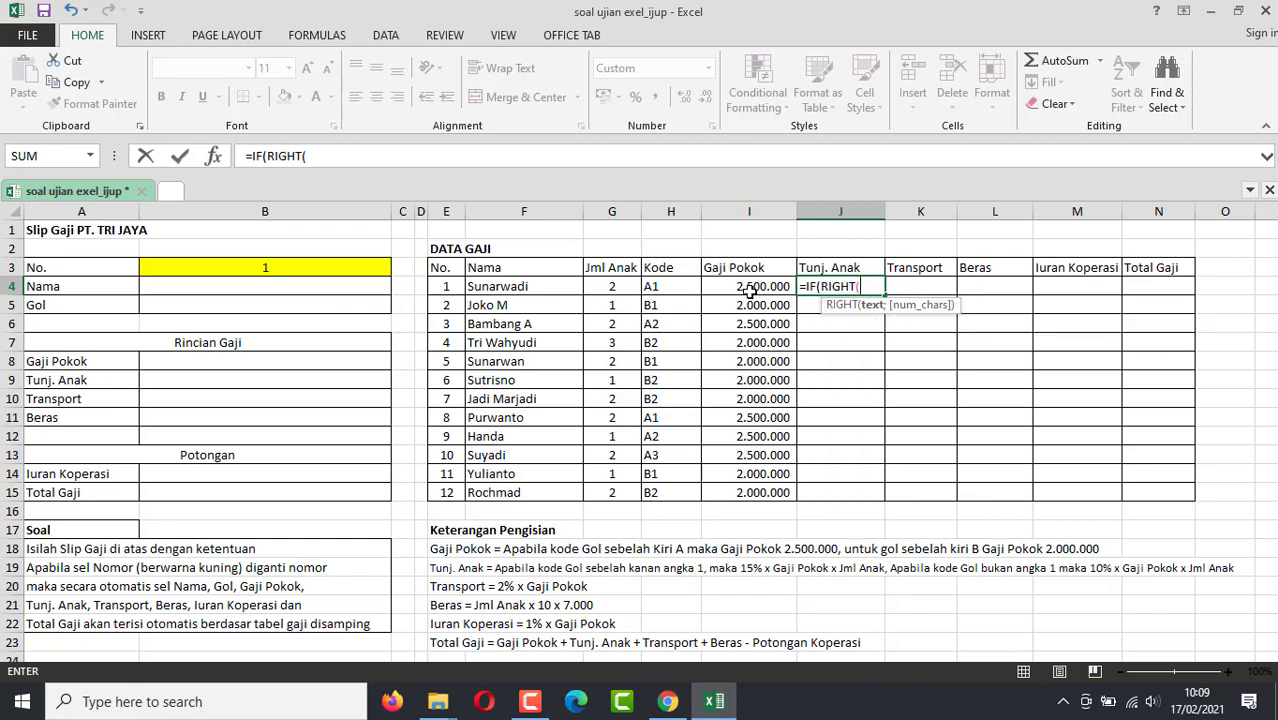
left_click(690, 287)
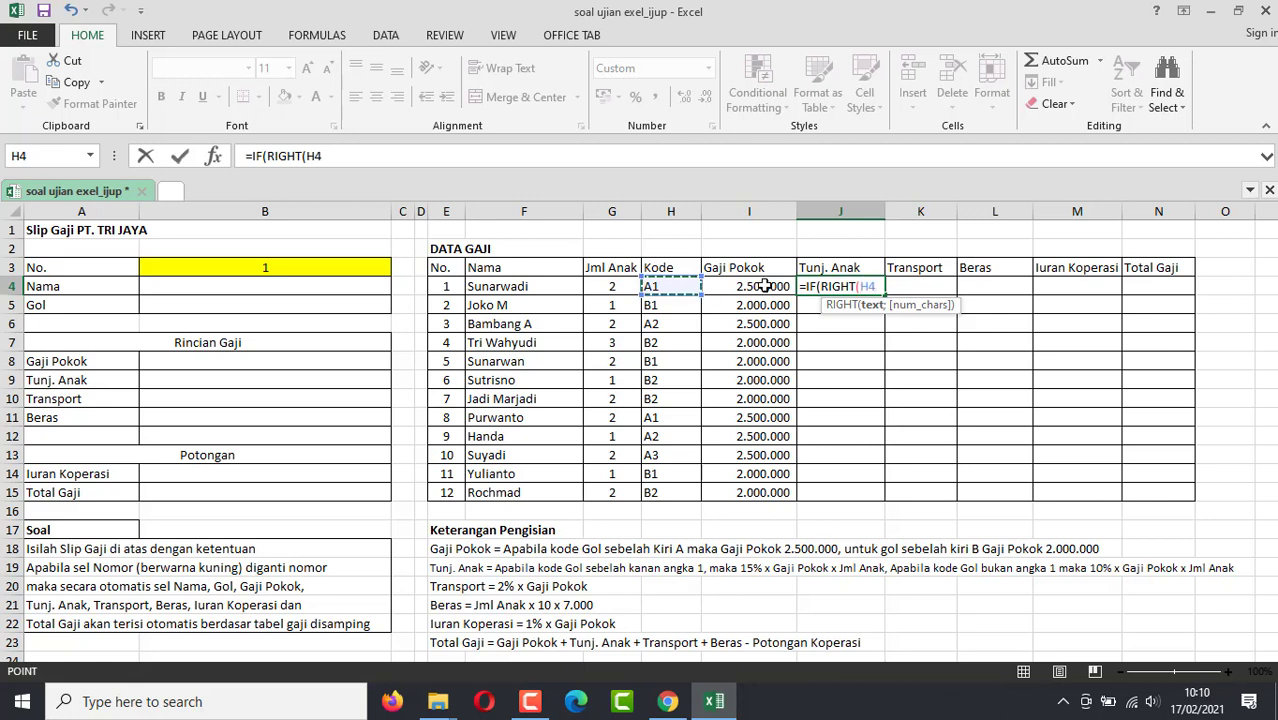
type(";1")
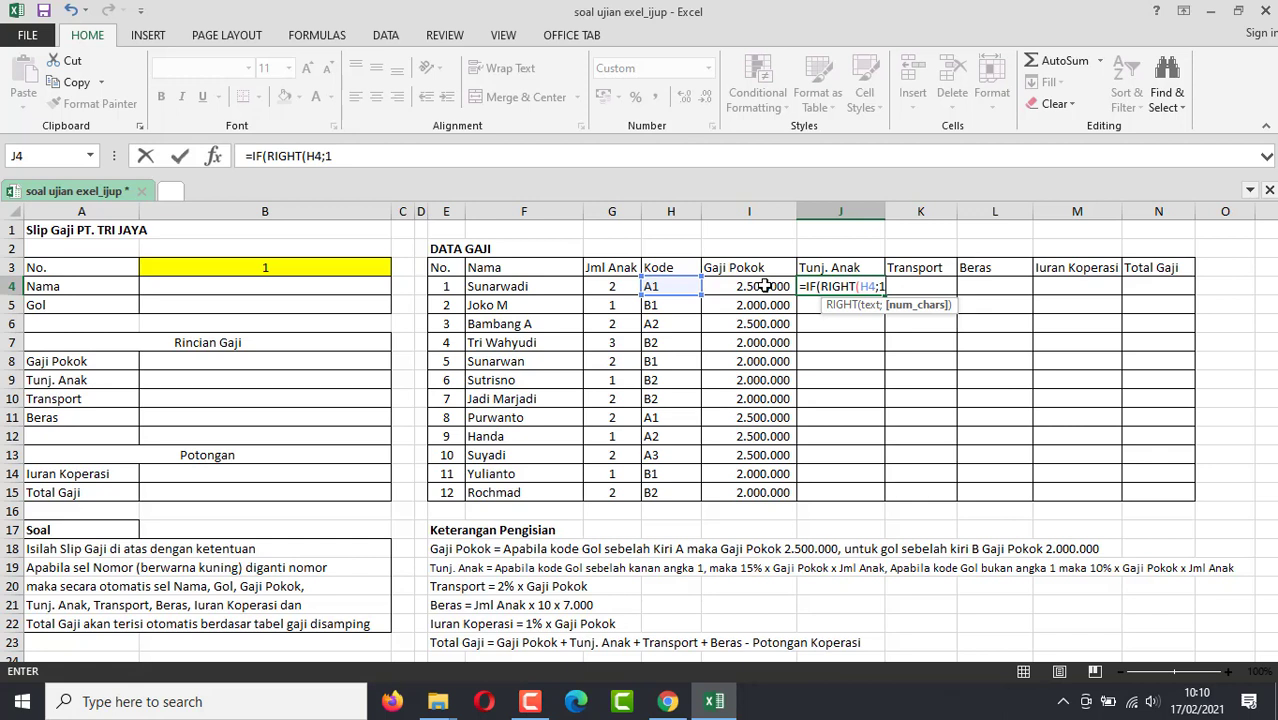
type(")=\"1")
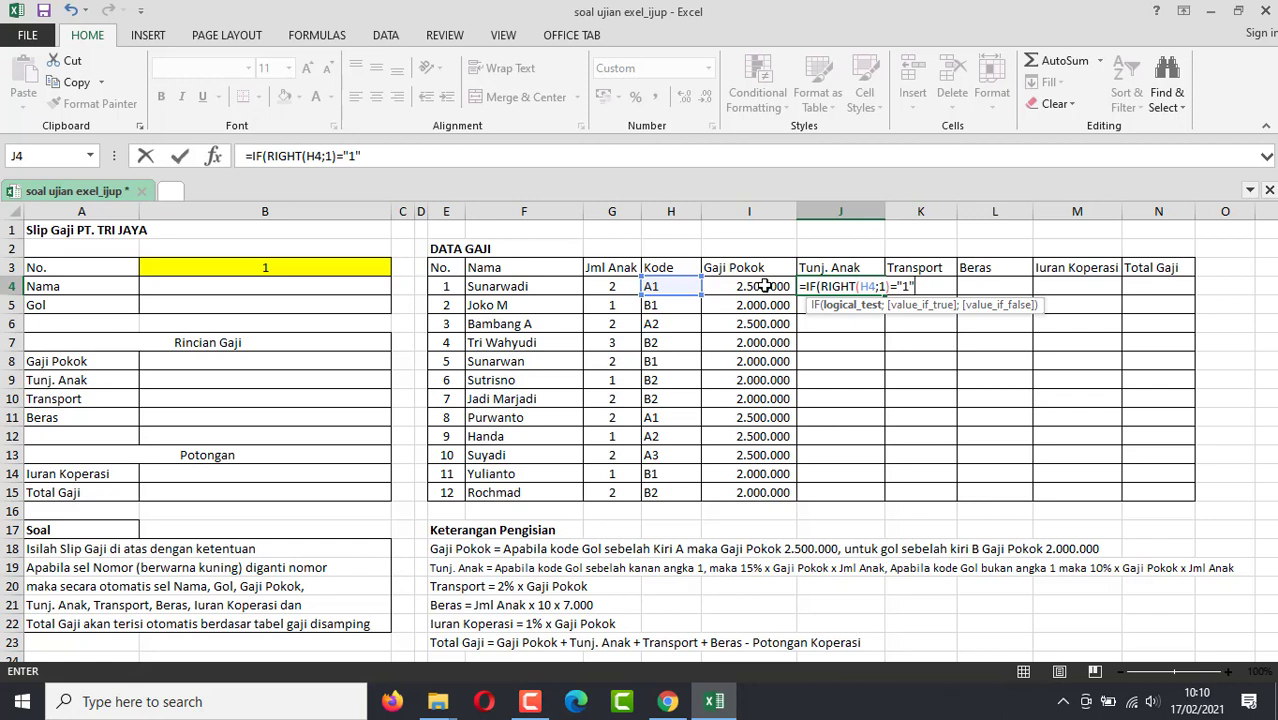
type(";15*")
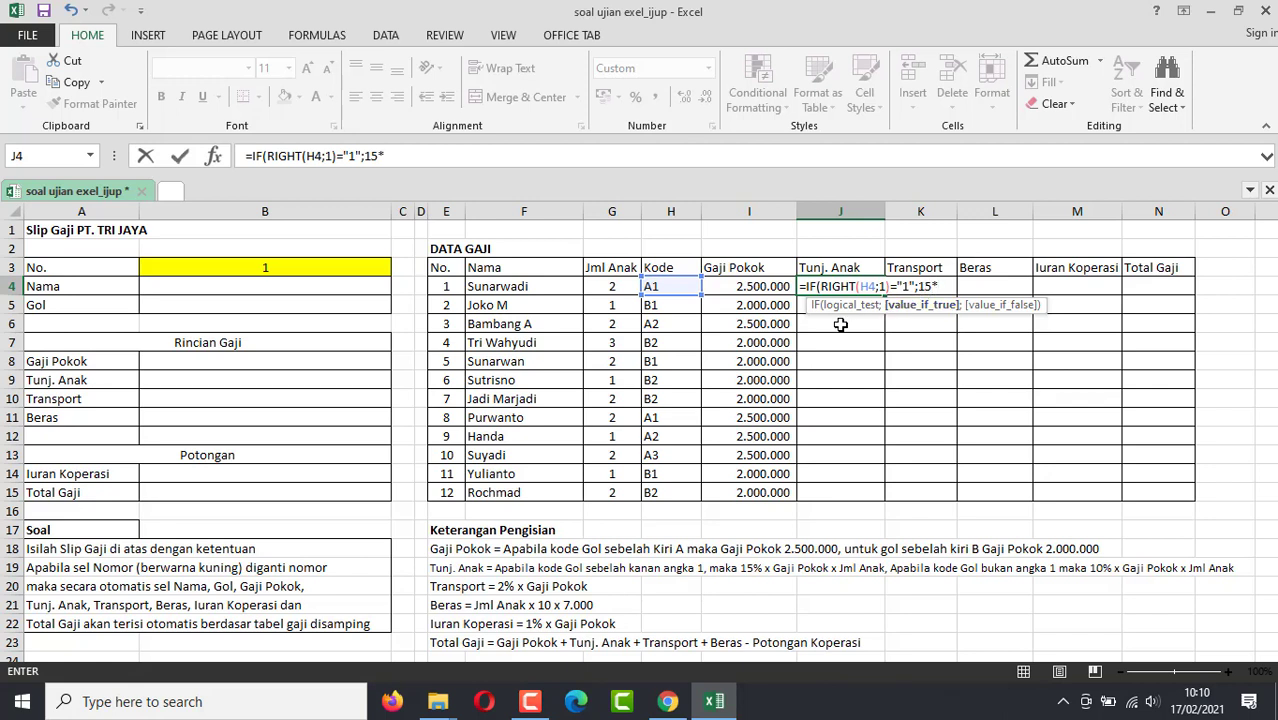
left_click(767, 287)
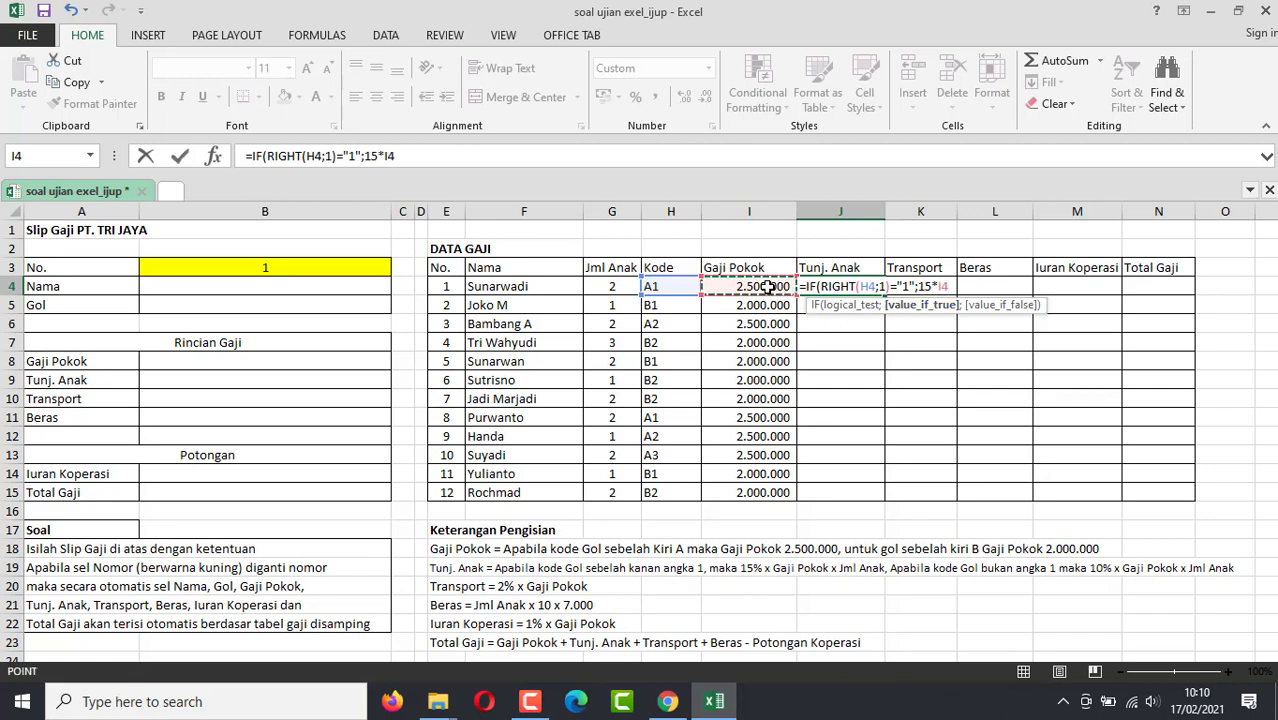
type("*")
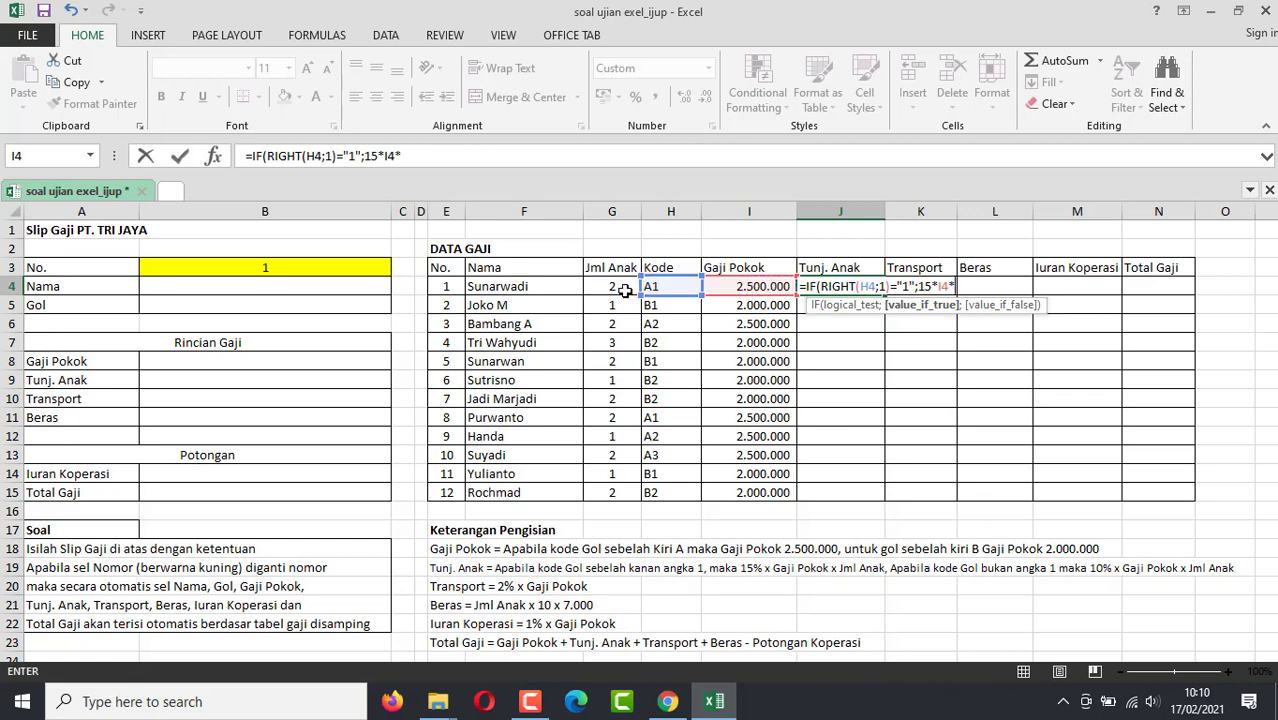
left_click(616, 286)
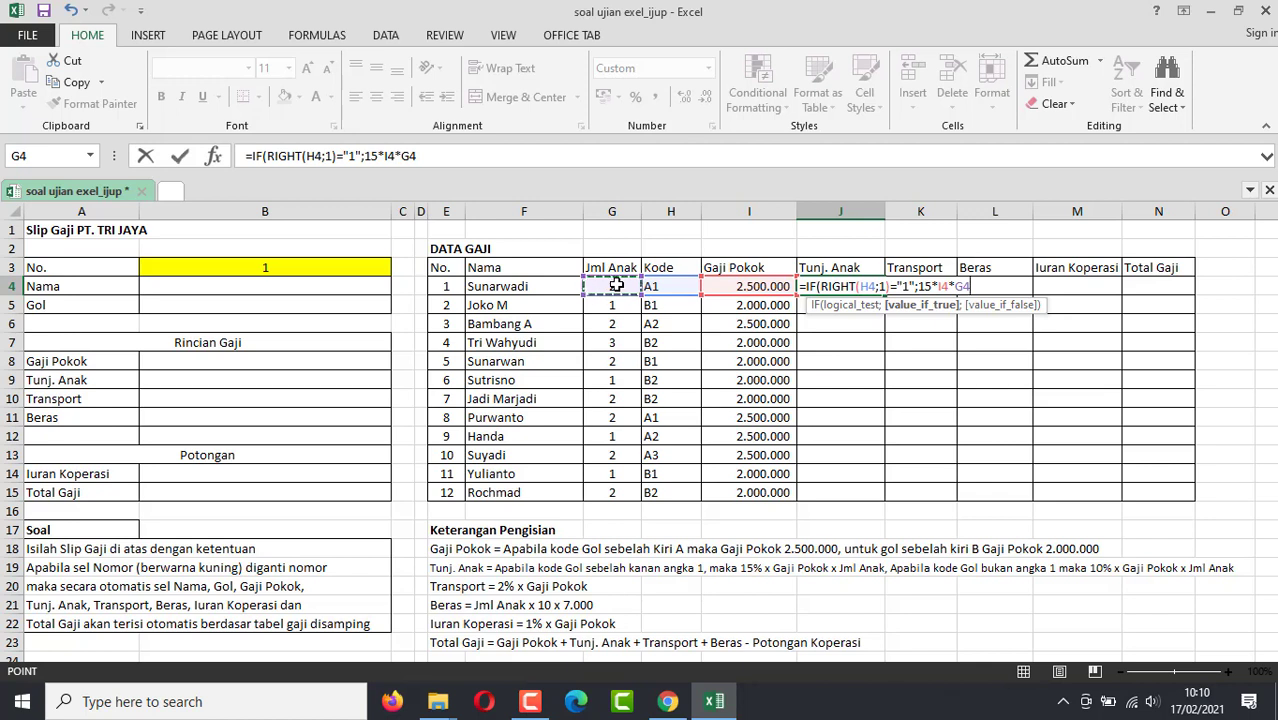
type(";10")
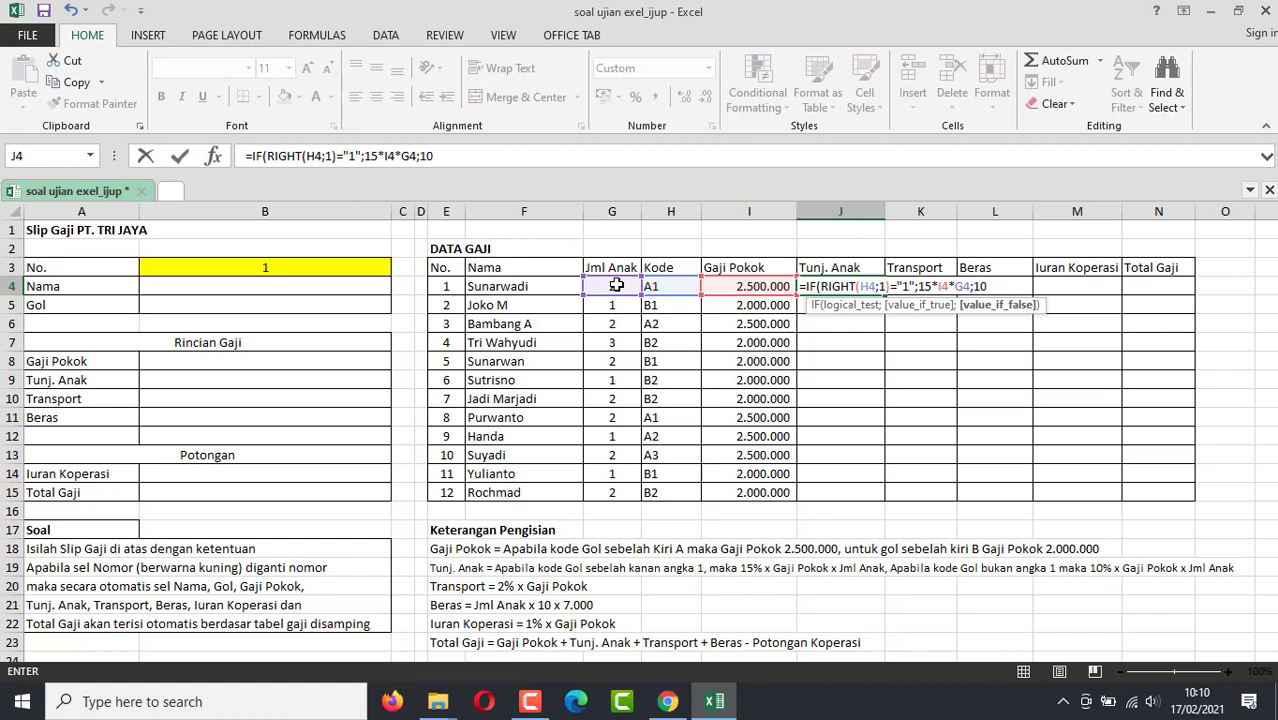
Step: Finish the formula with the 10%*I4*G4 branch and fill J4 down to J15
left_click(932, 286)
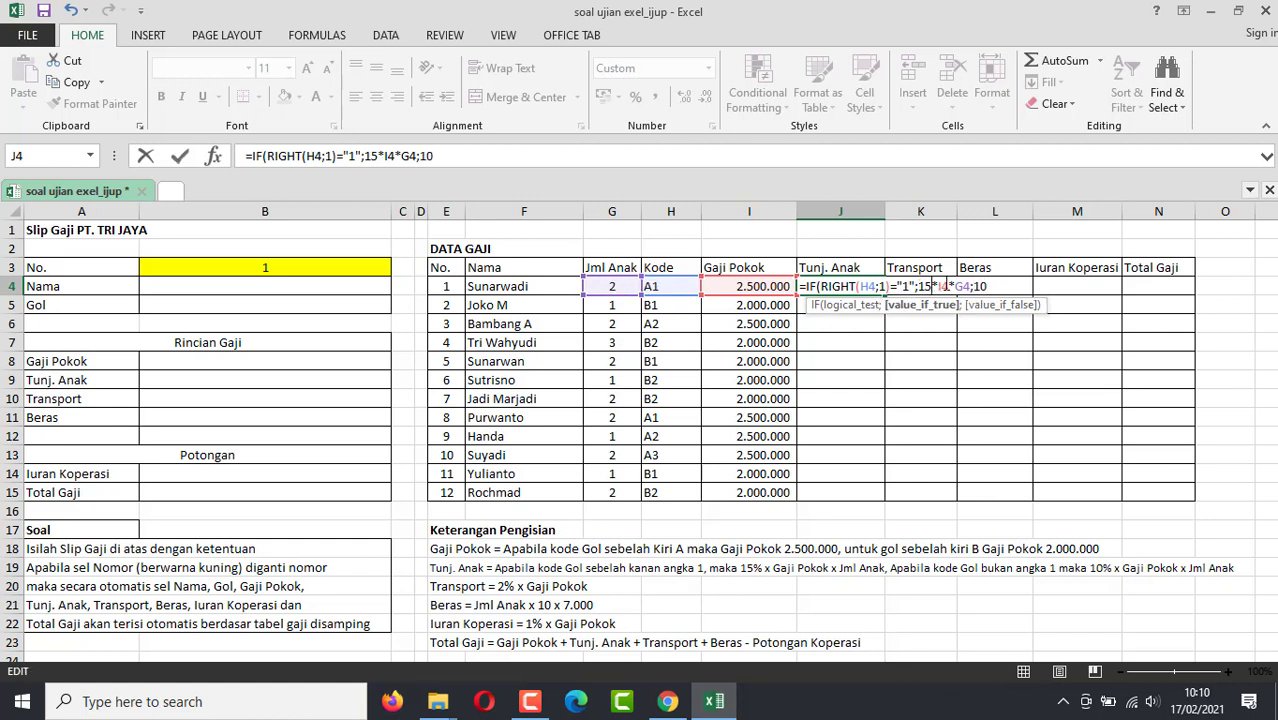
type("%")
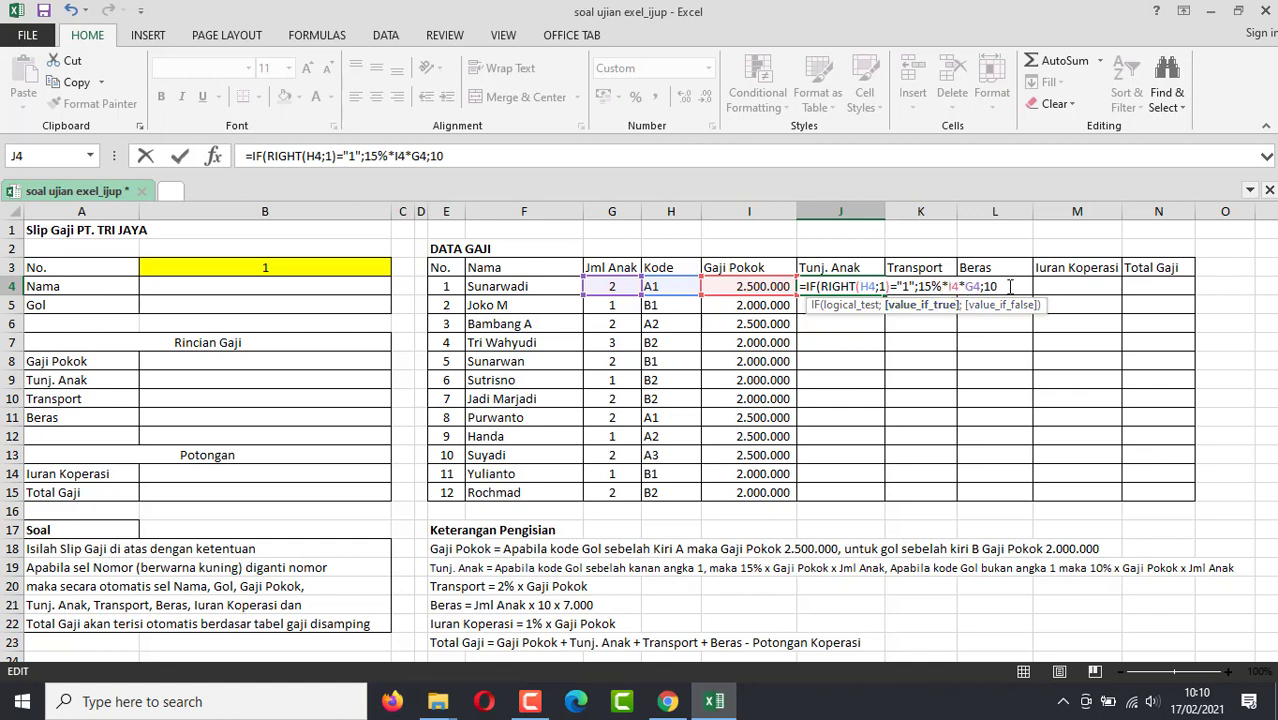
left_click(1006, 286)
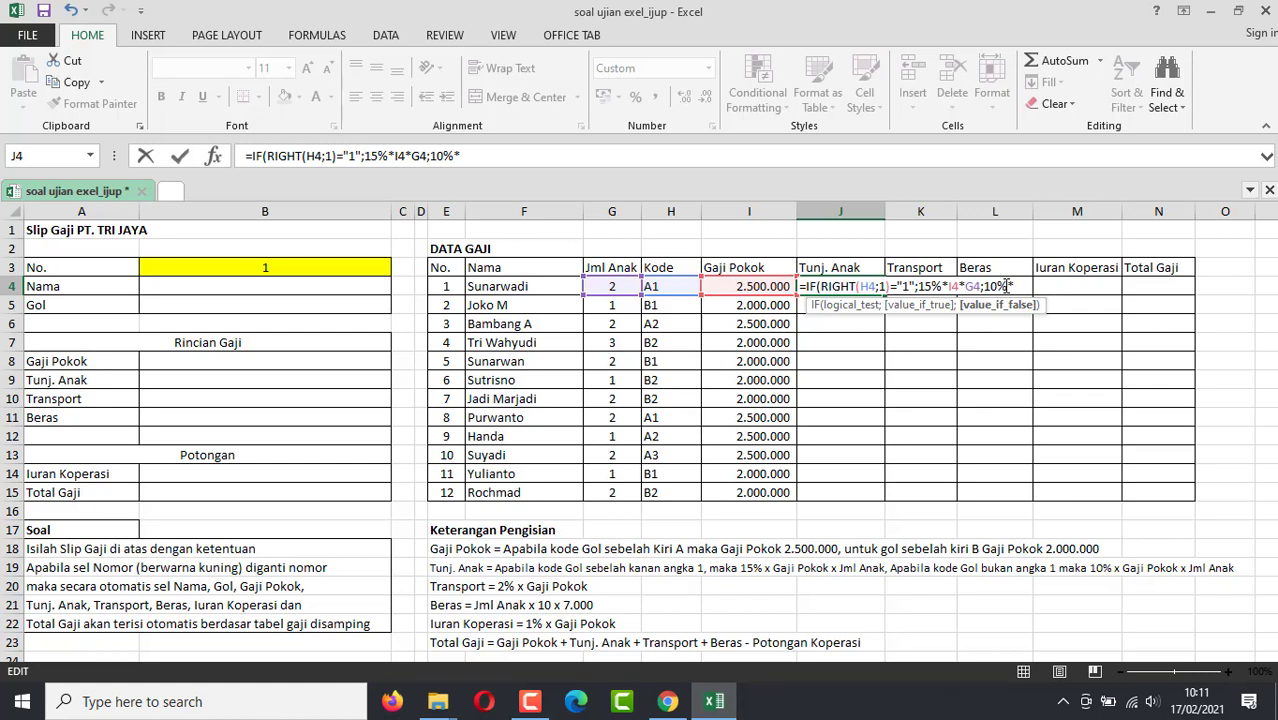
left_click(762, 285)
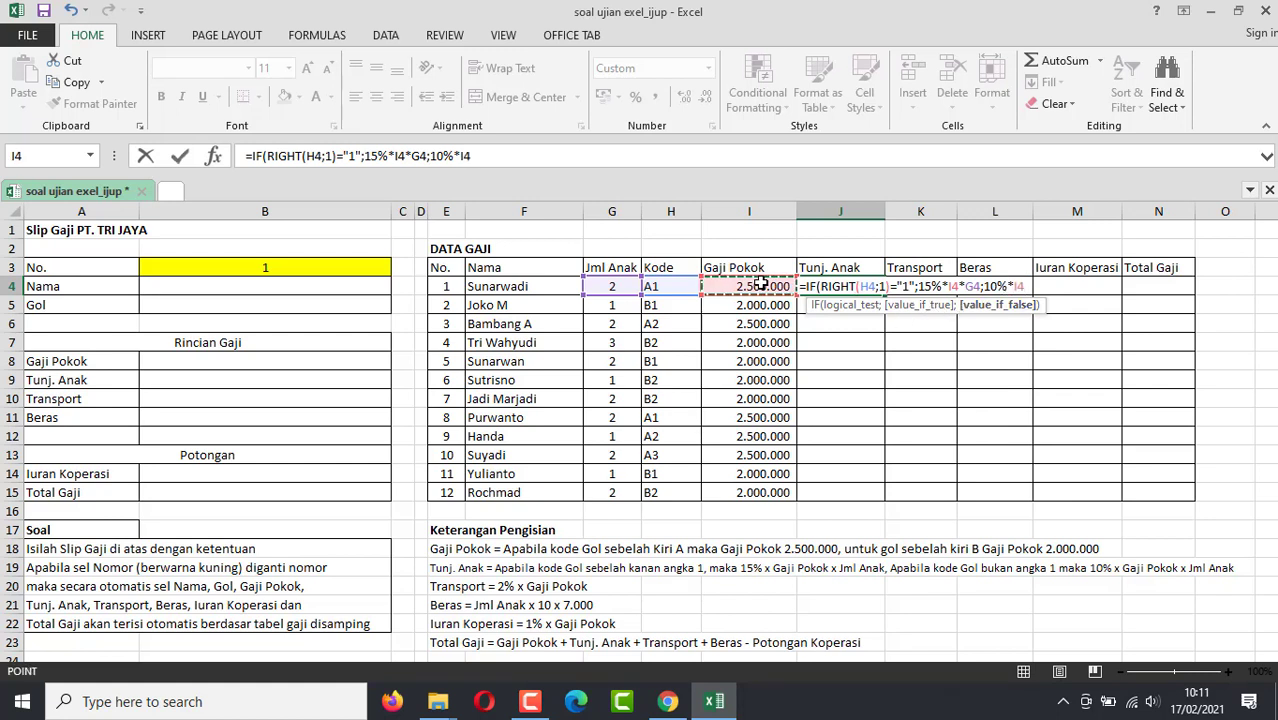
type("*")
left_click(614, 288)
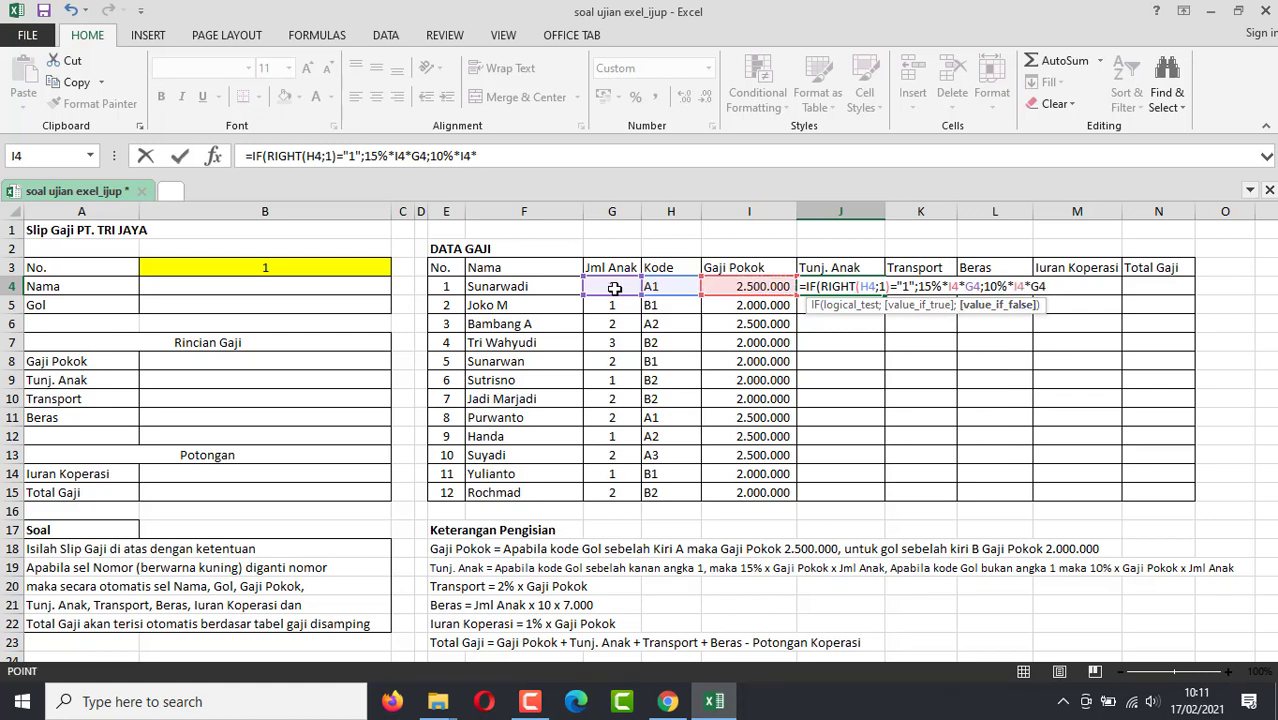
type(")")
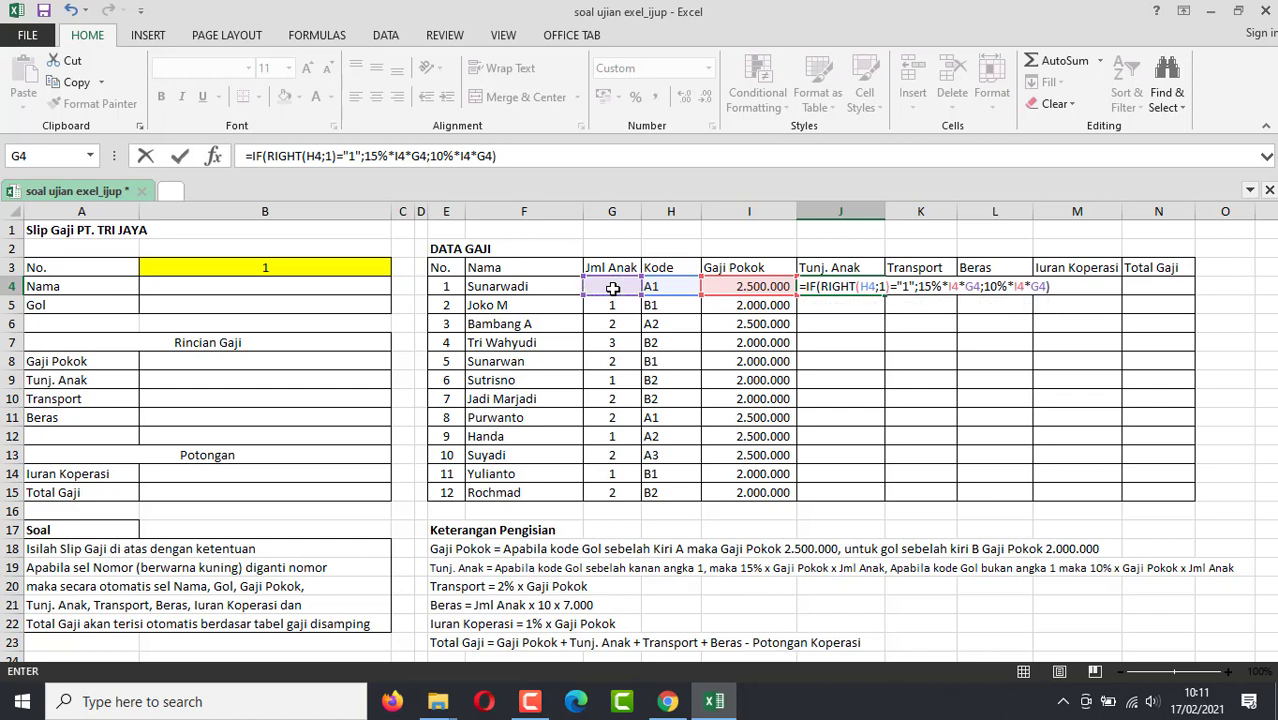
key("Return")
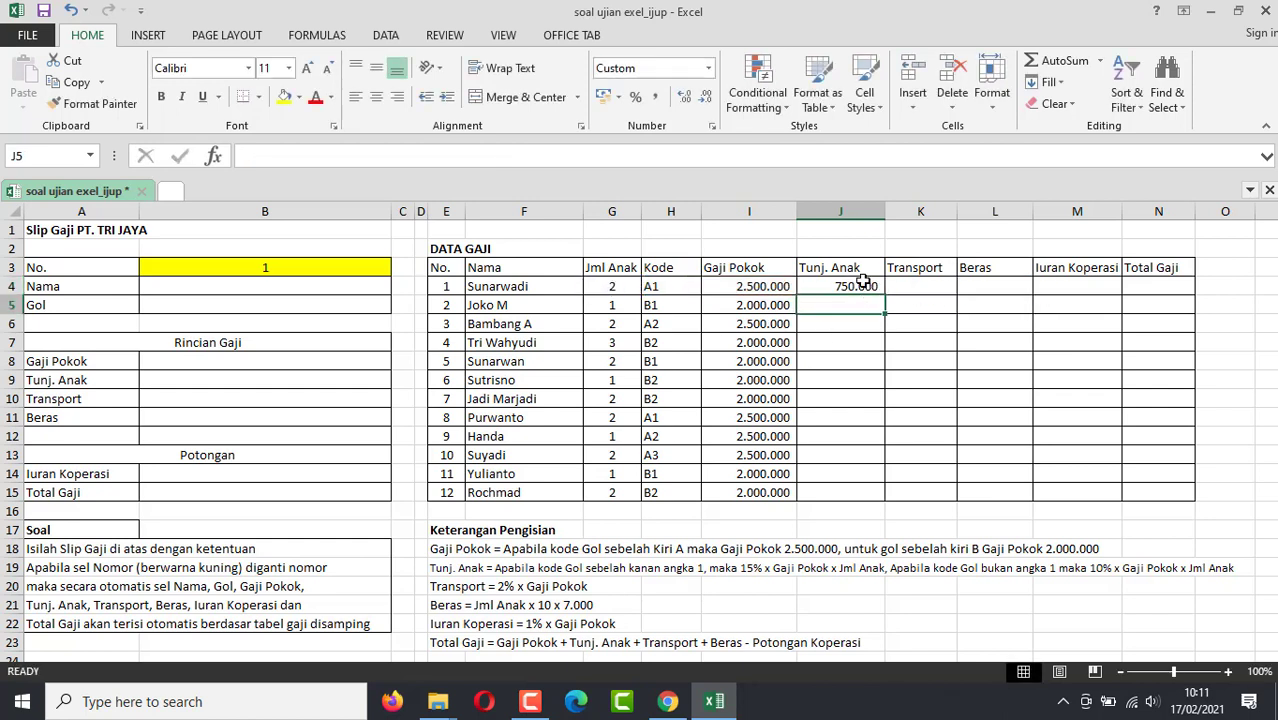
left_click(862, 283)
left_click_drag(884, 295, 882, 496)
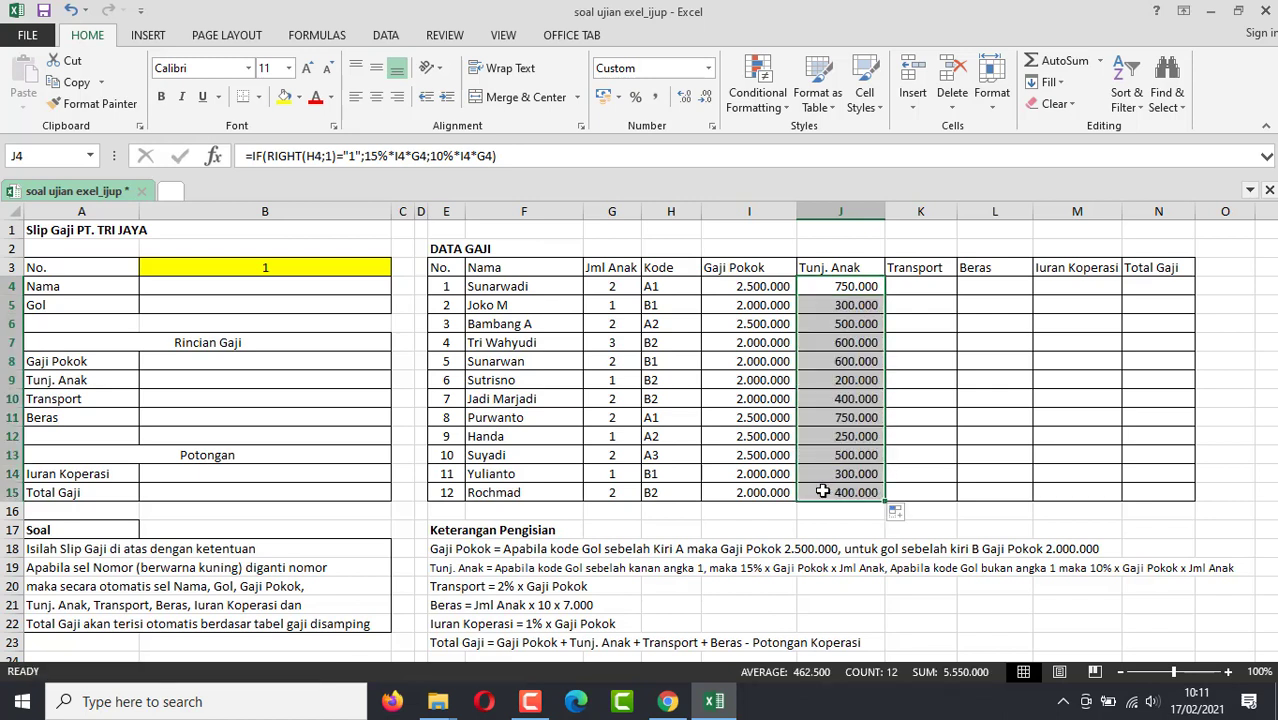
Step: Enter =2%*I4 in K4 for Transport and fill it down for all employees
left_click(946, 290)
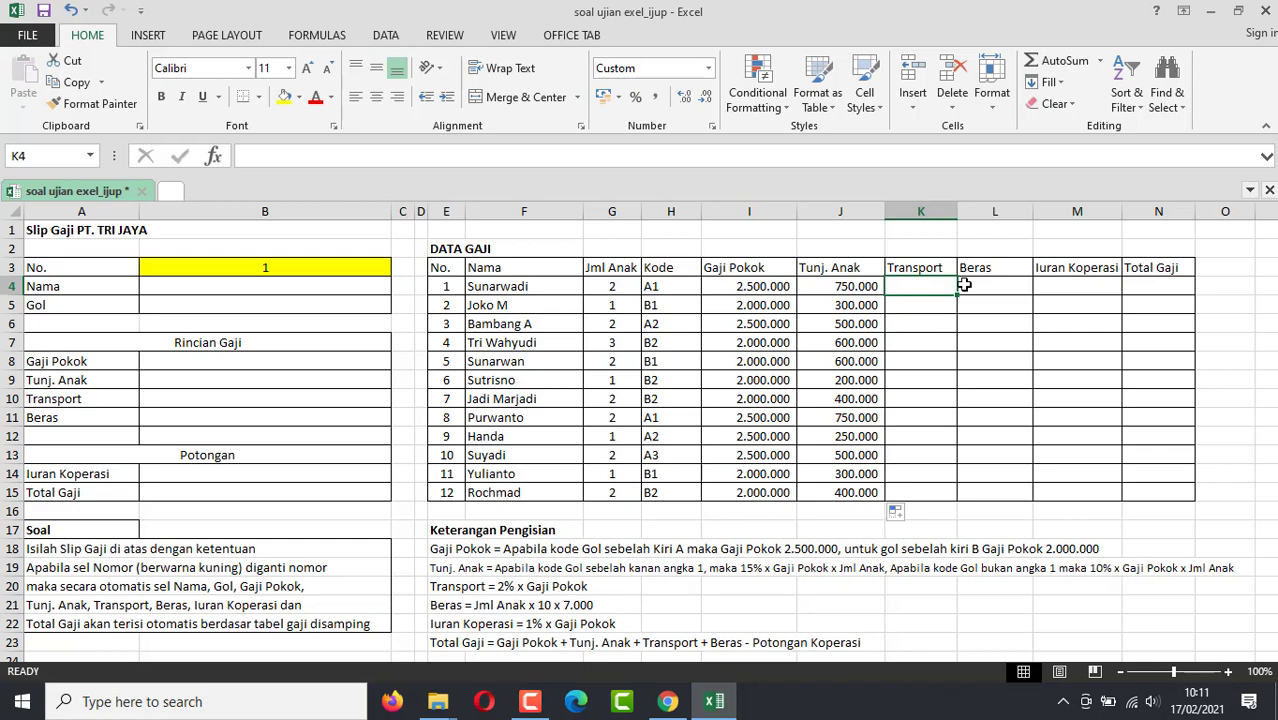
type("=2")
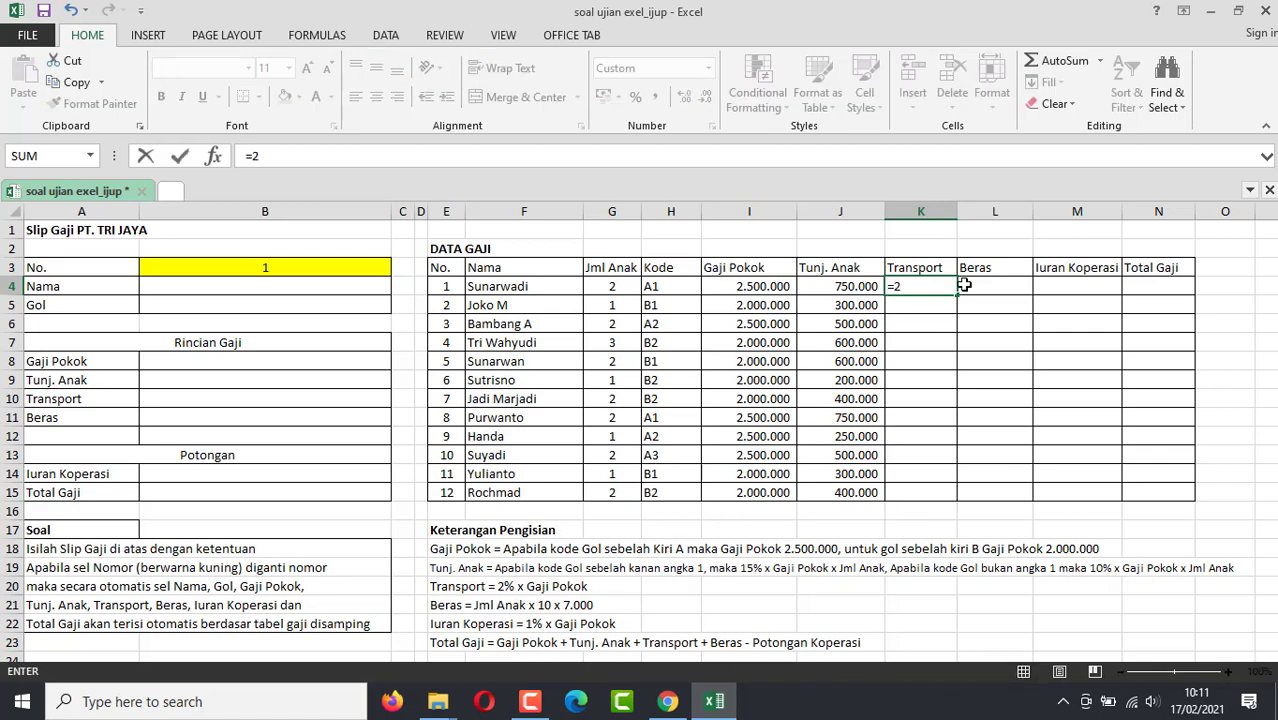
type("%*")
left_click(776, 288)
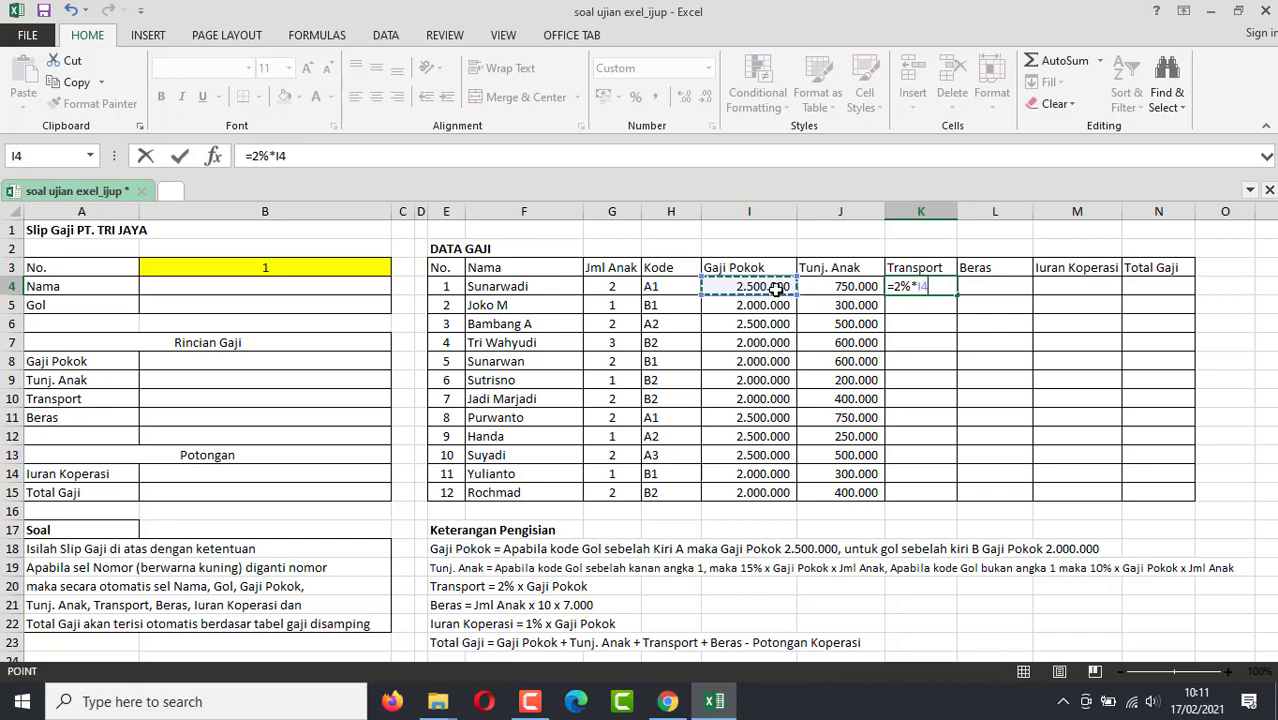
key("Return")
left_click(928, 289)
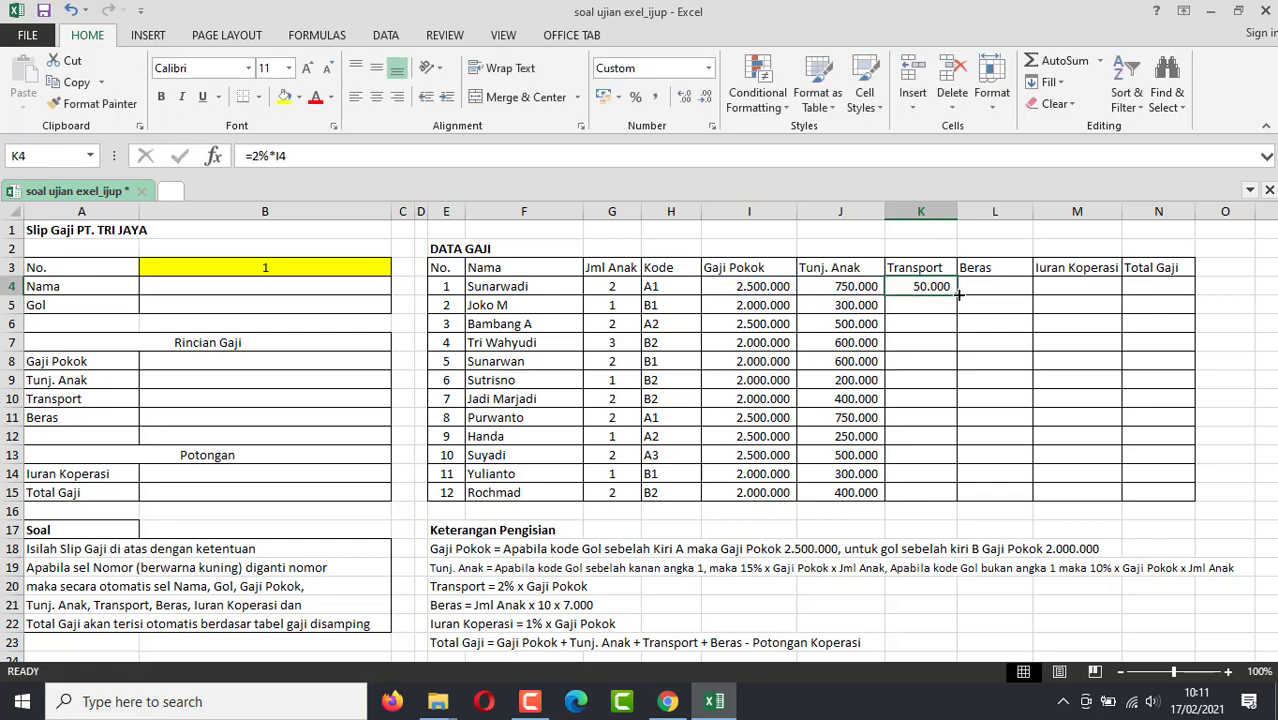
double_click(957, 294)
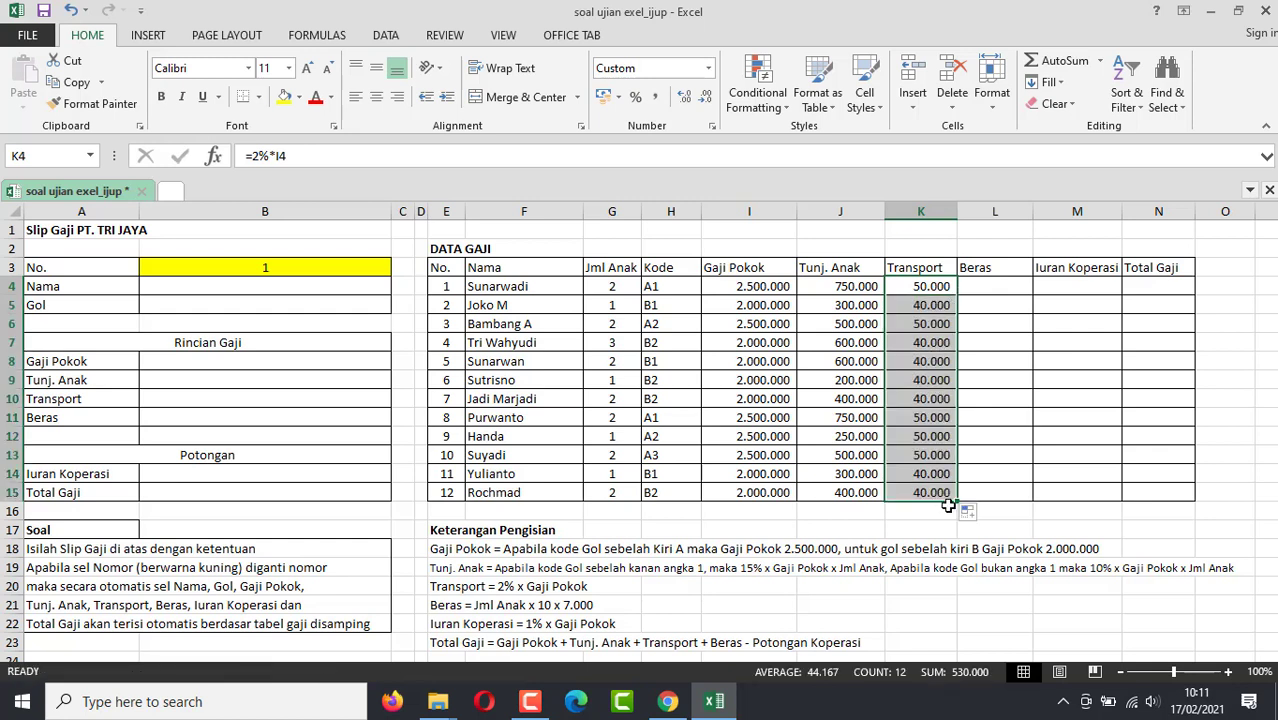
Step: Enter =G4*10*7000 in L4 for Beras and copy it down to L15
left_click(979, 291)
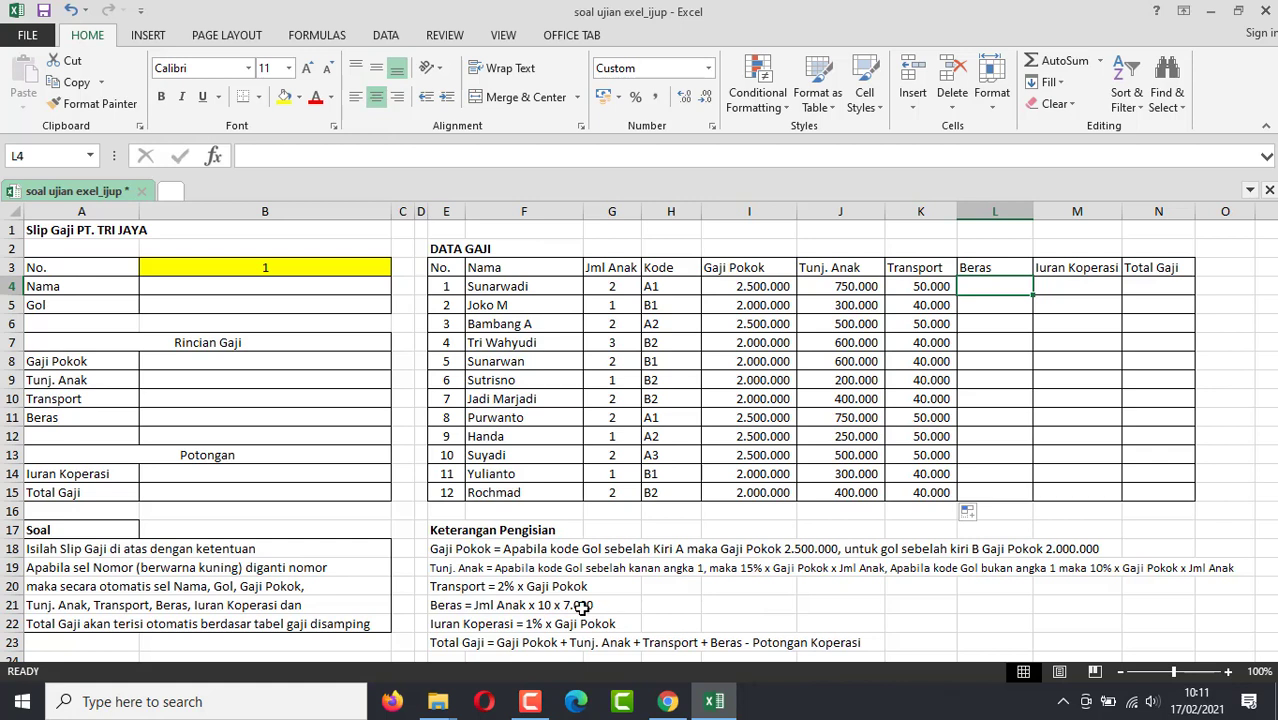
type("=")
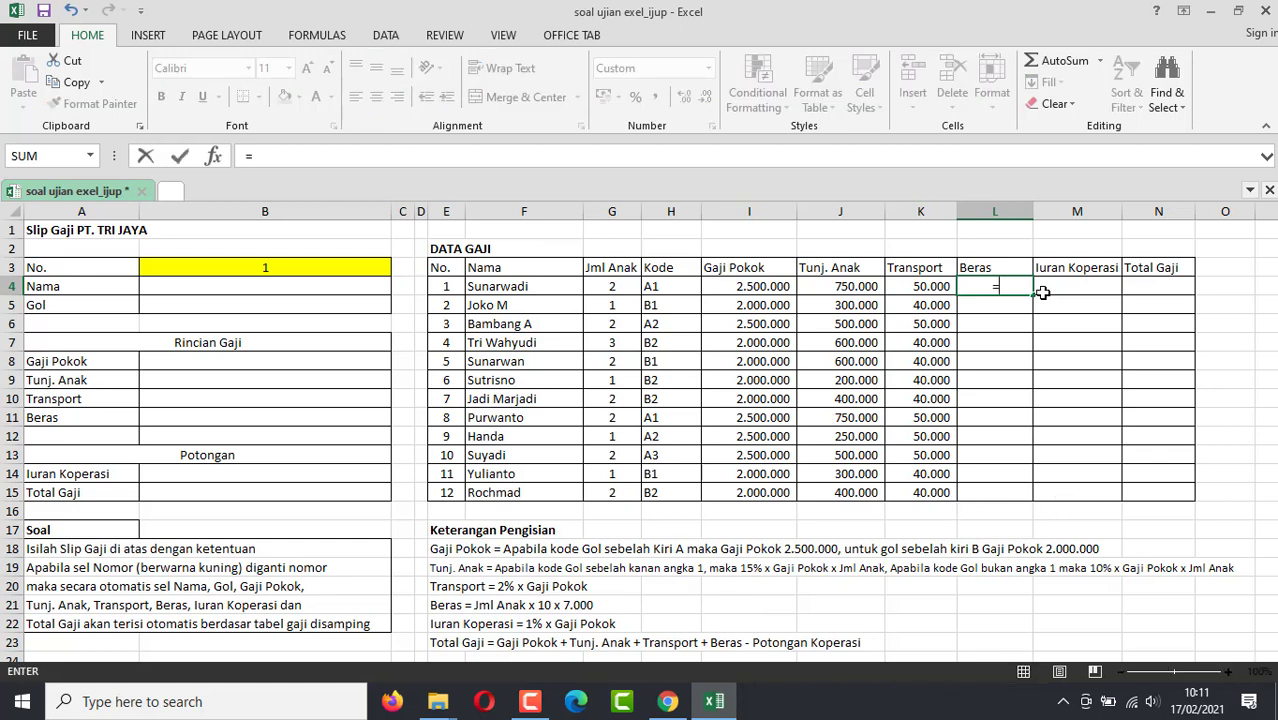
left_click(612, 288)
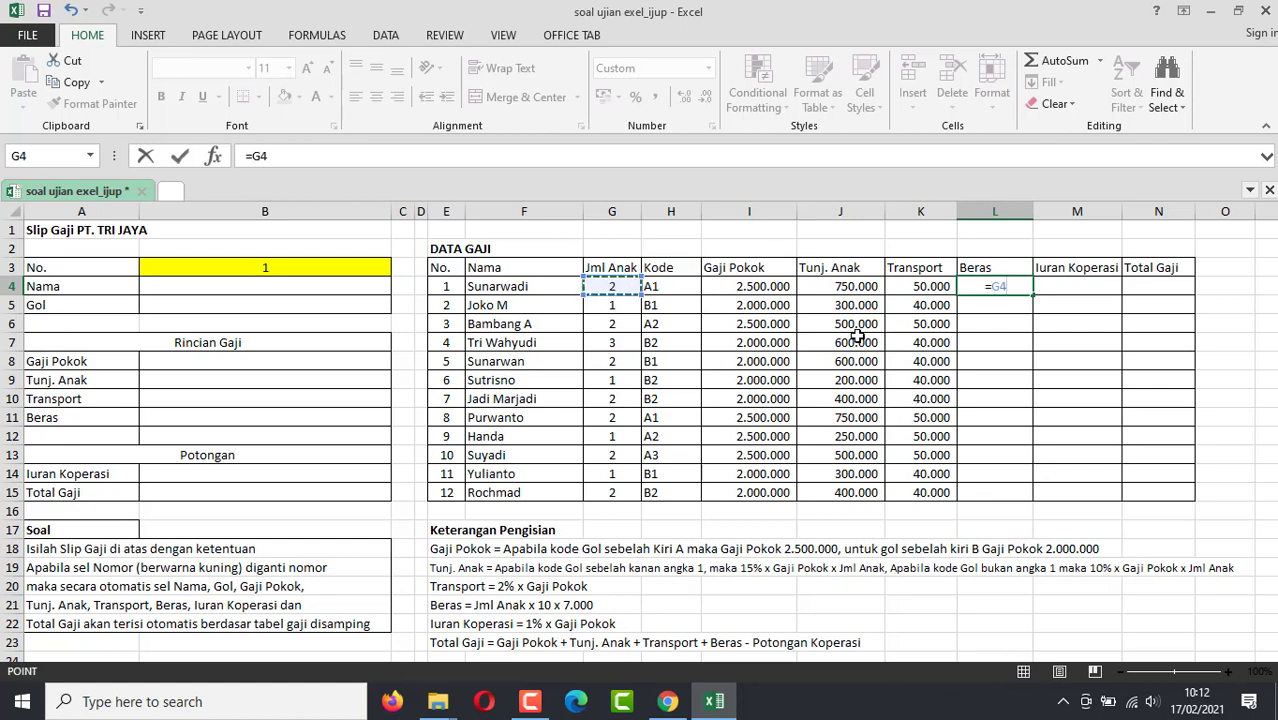
type("*10")
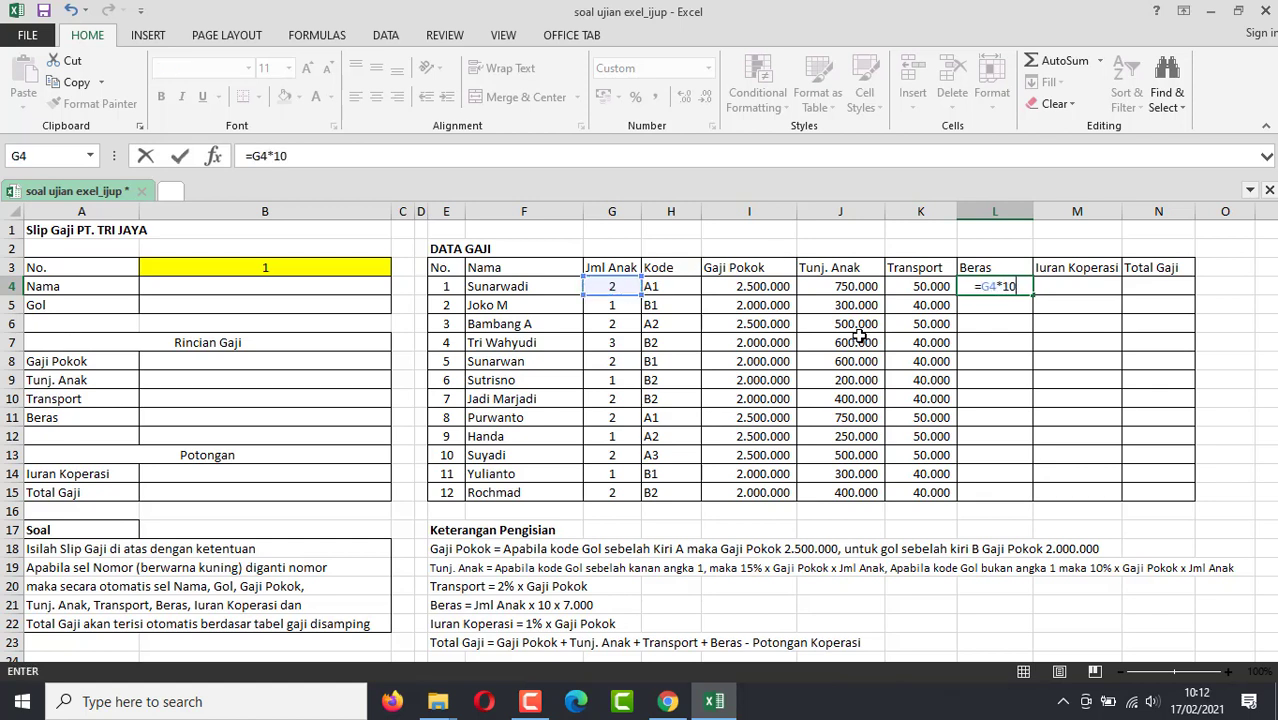
type("*")
type("7000")
key("Return")
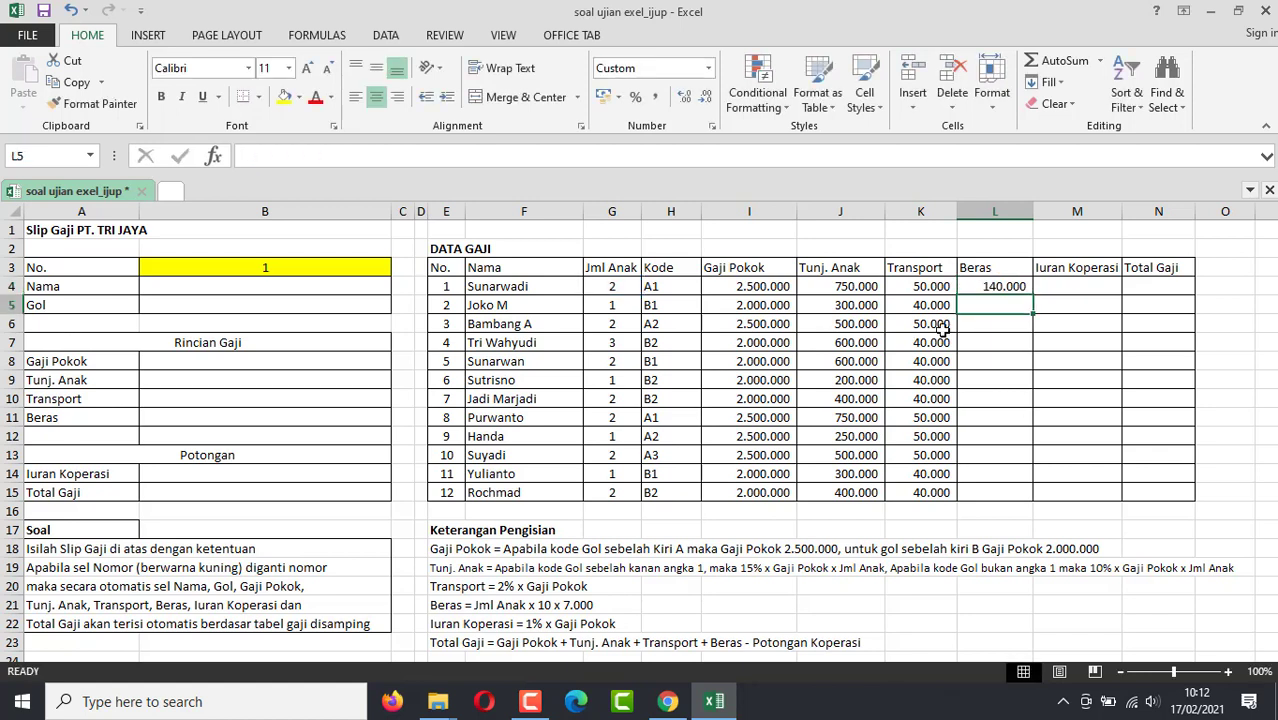
left_click(1010, 286)
left_click_drag(1033, 295, 1031, 498)
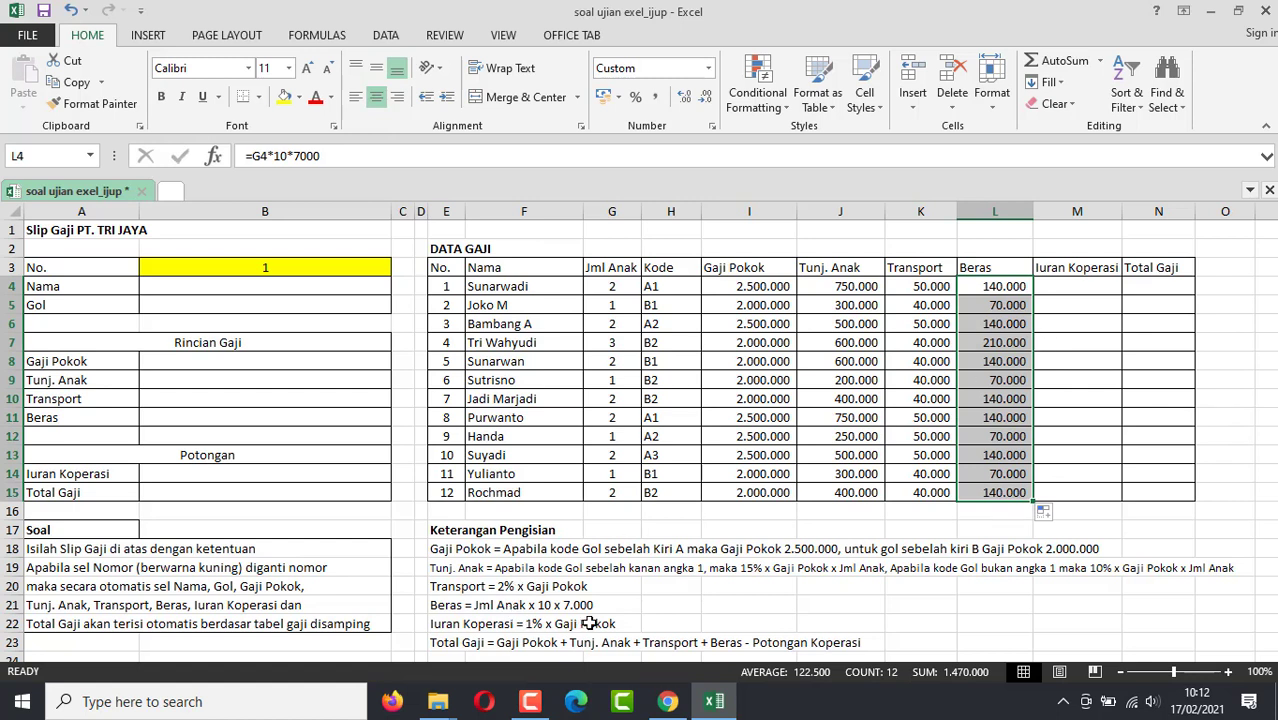
Step: Enter =1%*I4 in M4 for Iuran Koperasi and copy it down to M15
left_click(1084, 286)
type("=")
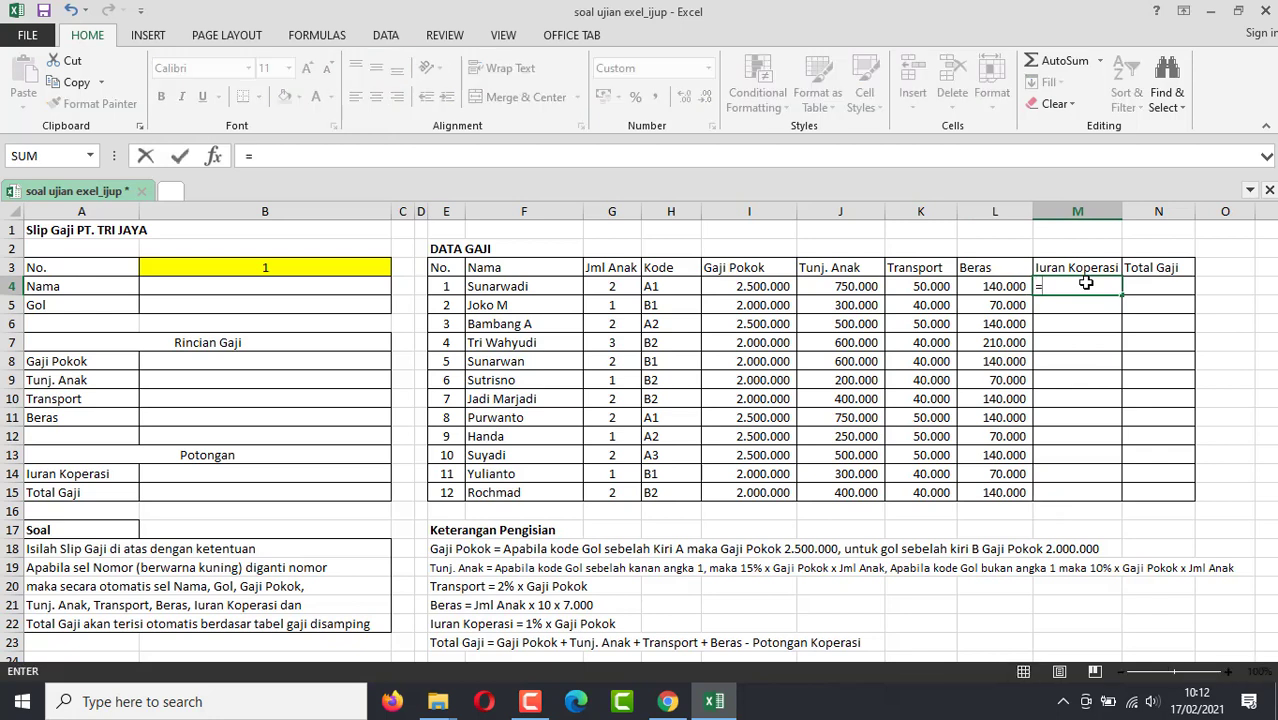
type("1%*")
left_click(780, 287)
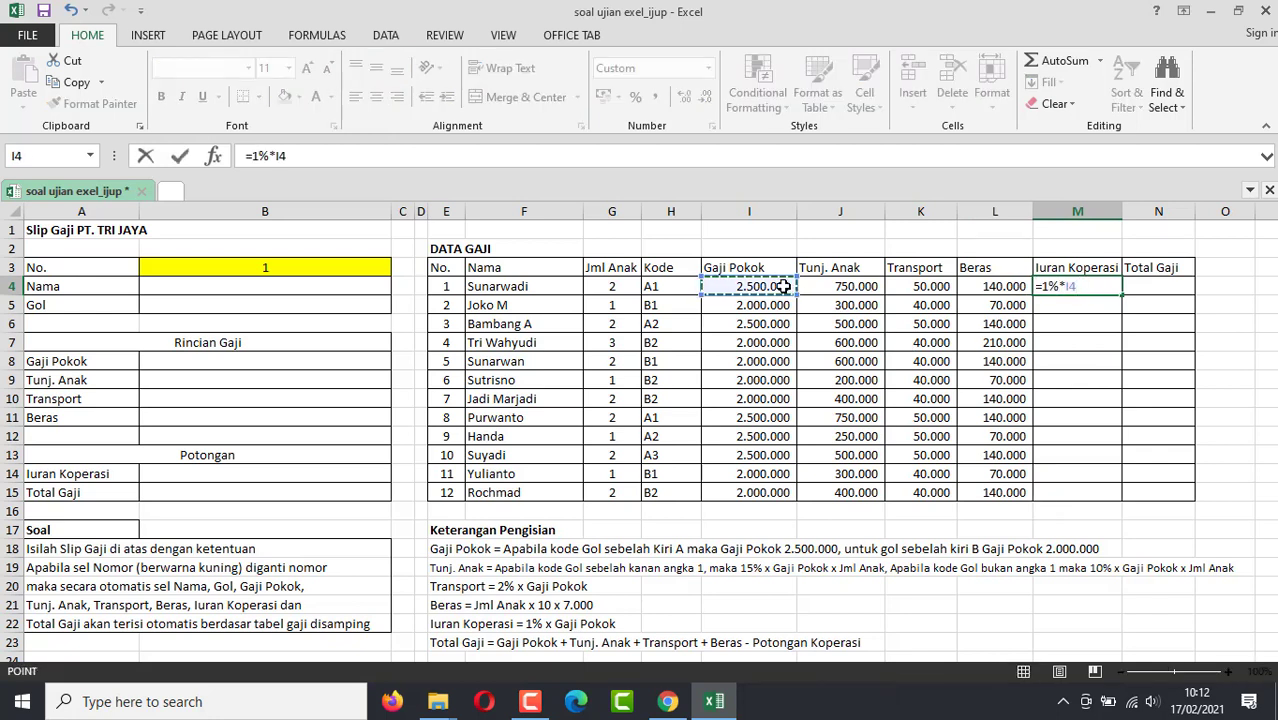
key("Return")
left_click(1100, 288)
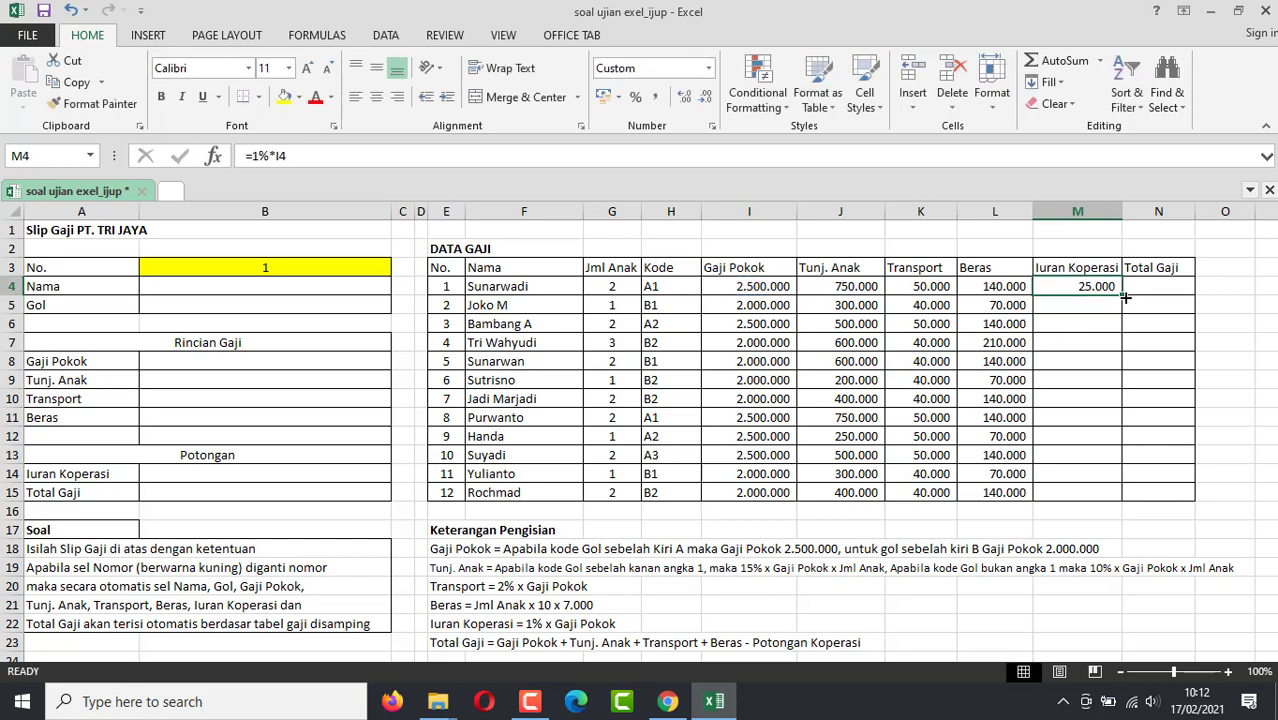
left_click_drag(1122, 296, 1124, 500)
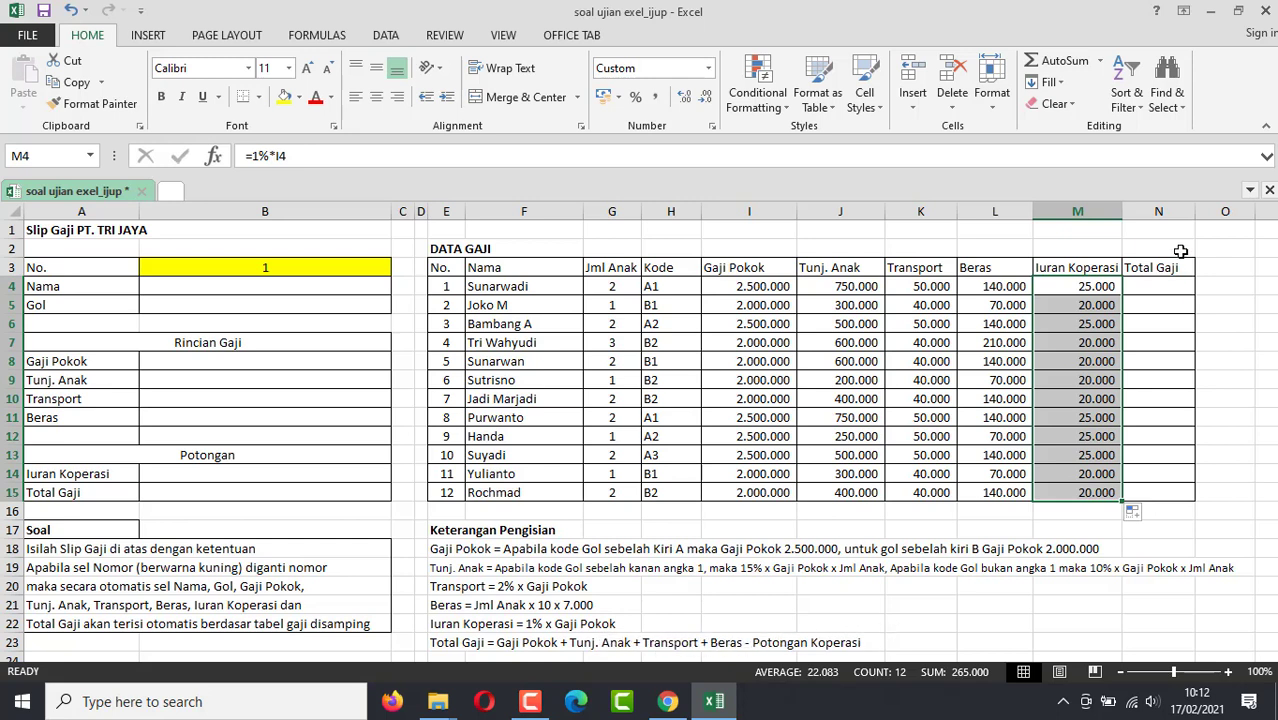
Step: Enter =I4+J4+K4+L4-M4 in N4 for Total Gaji and copy it down to N15
left_click(1186, 285)
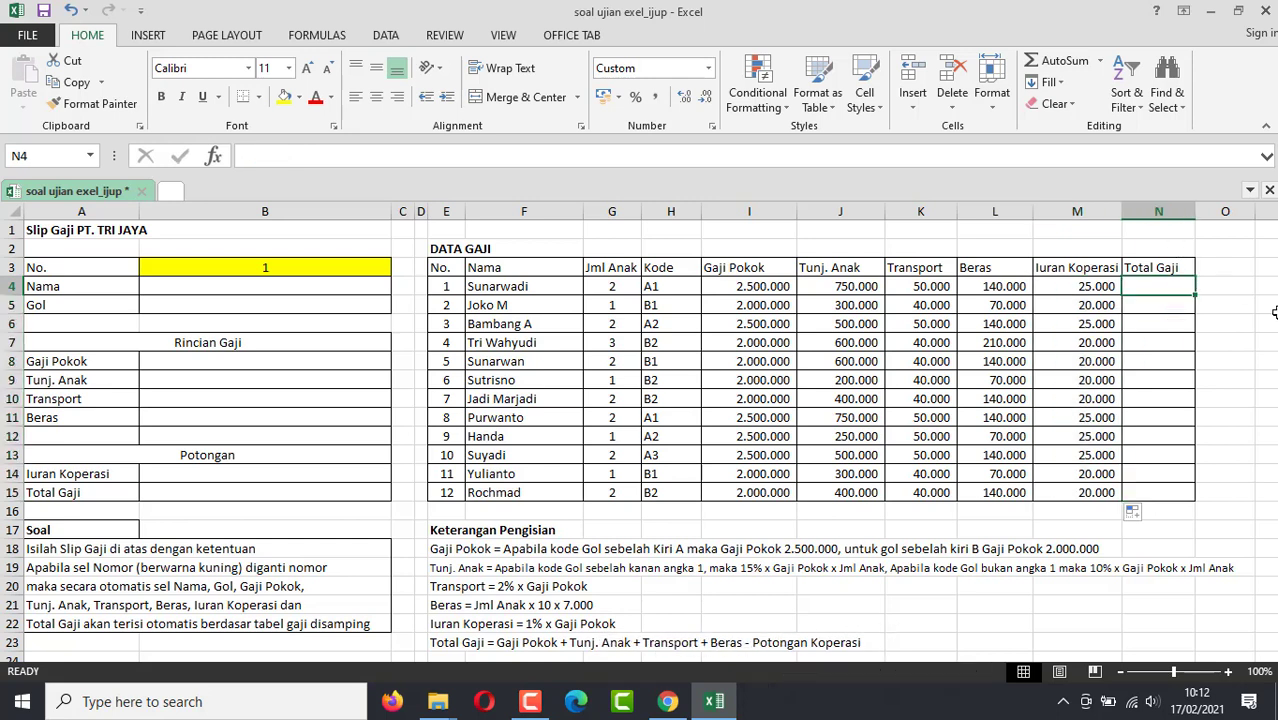
type("=")
left_click(744, 285)
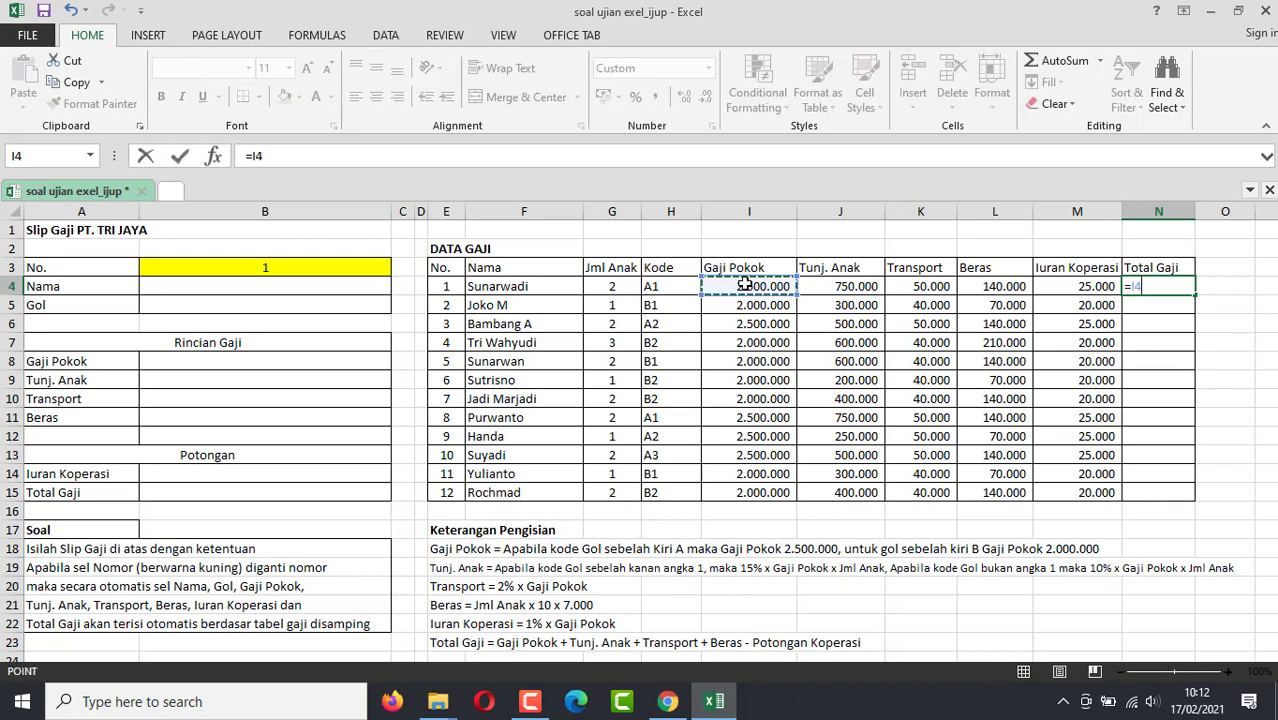
type("+")
left_click(828, 289)
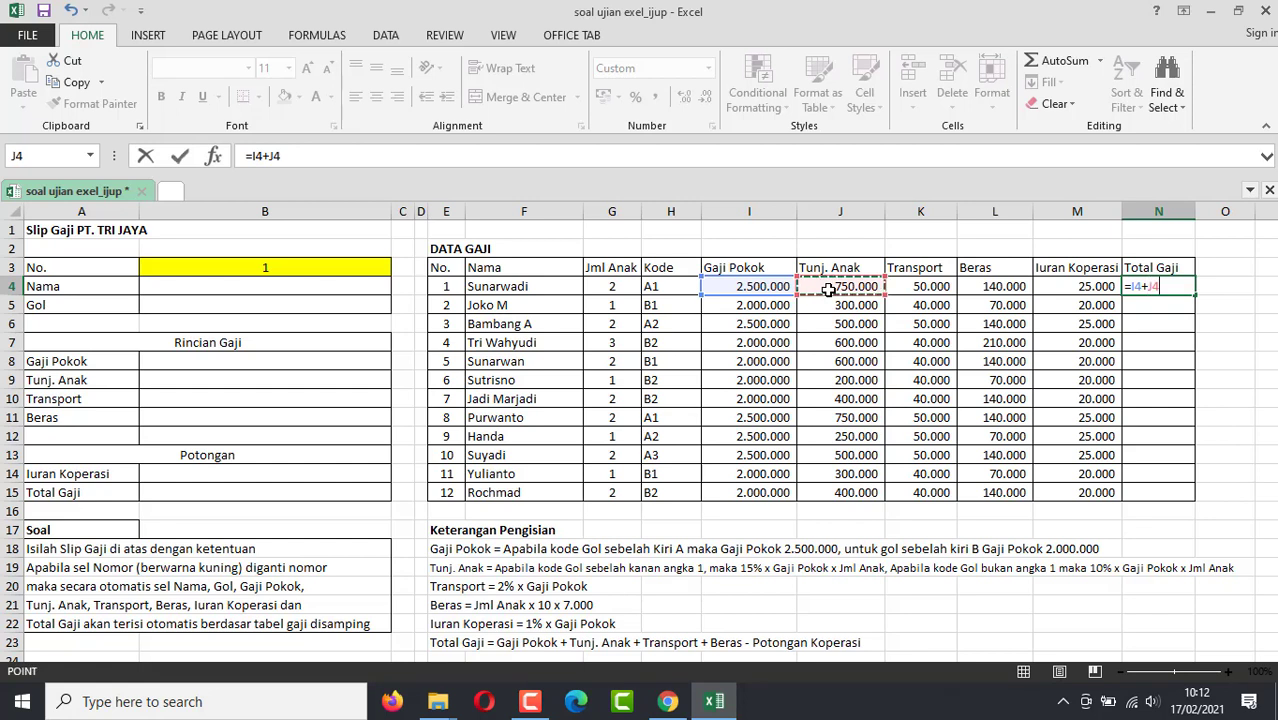
type("+")
left_click(929, 288)
type("+")
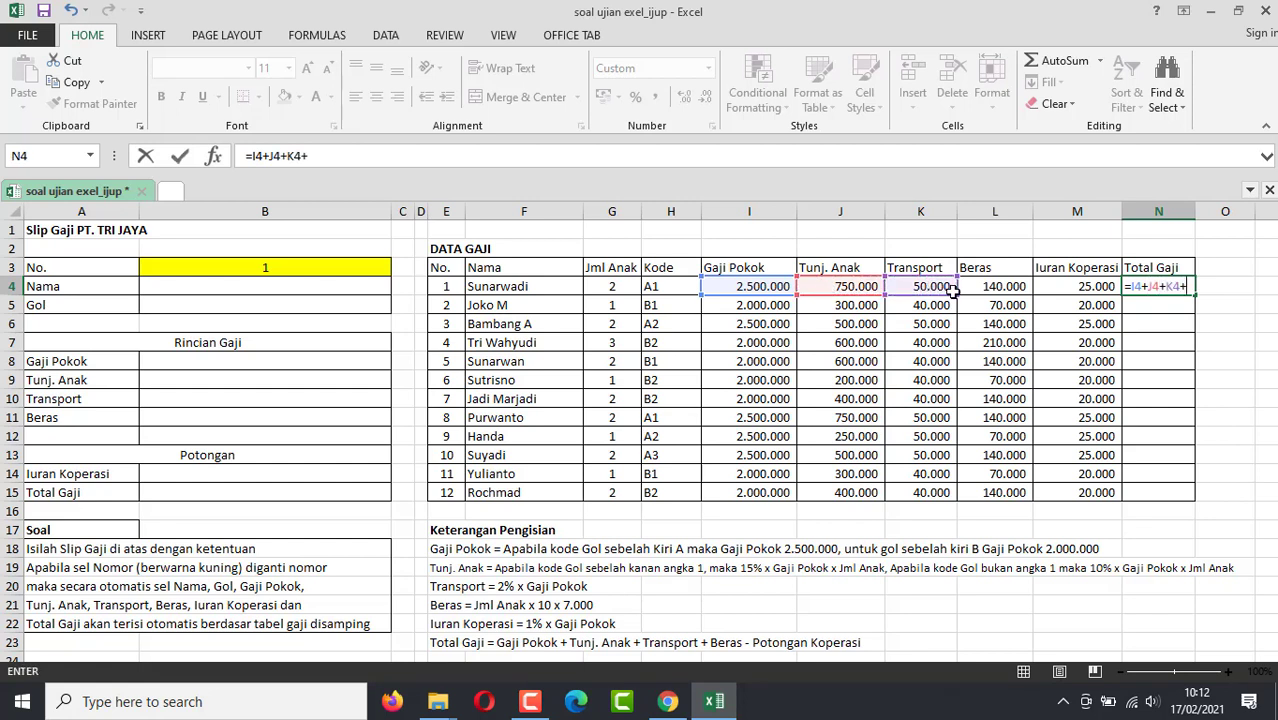
left_click(993, 288)
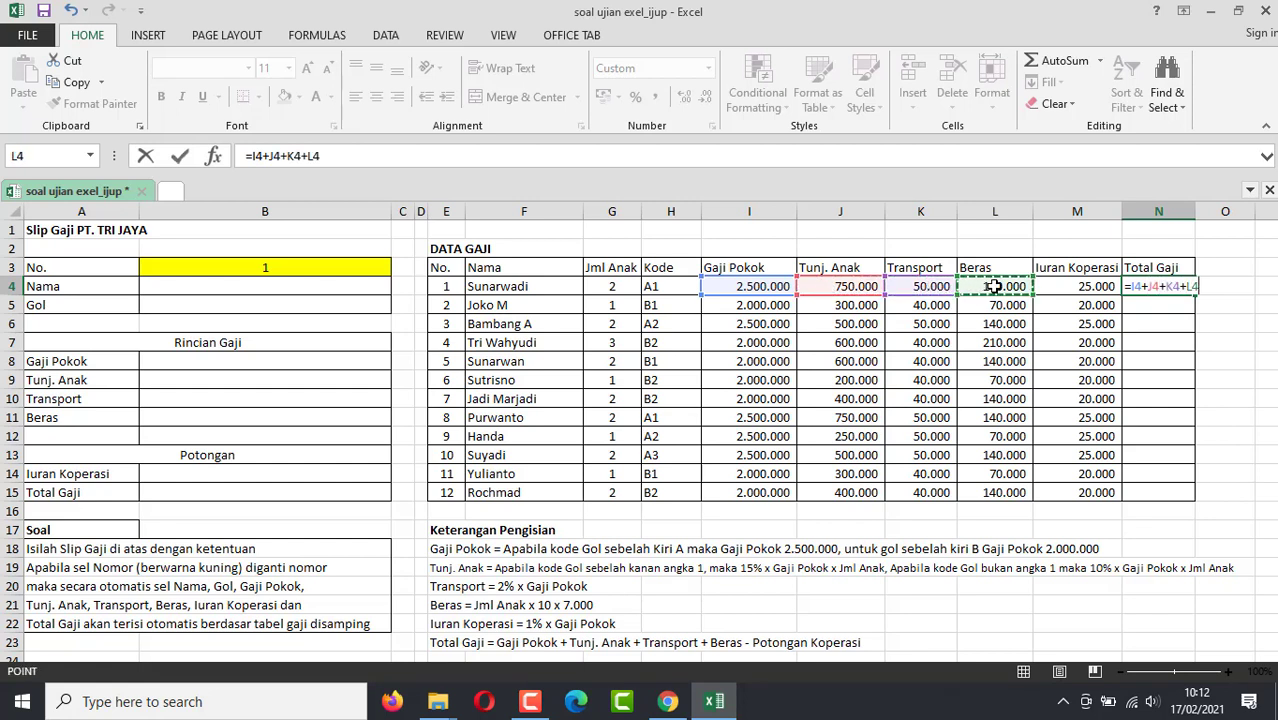
type("-")
left_click(1072, 289)
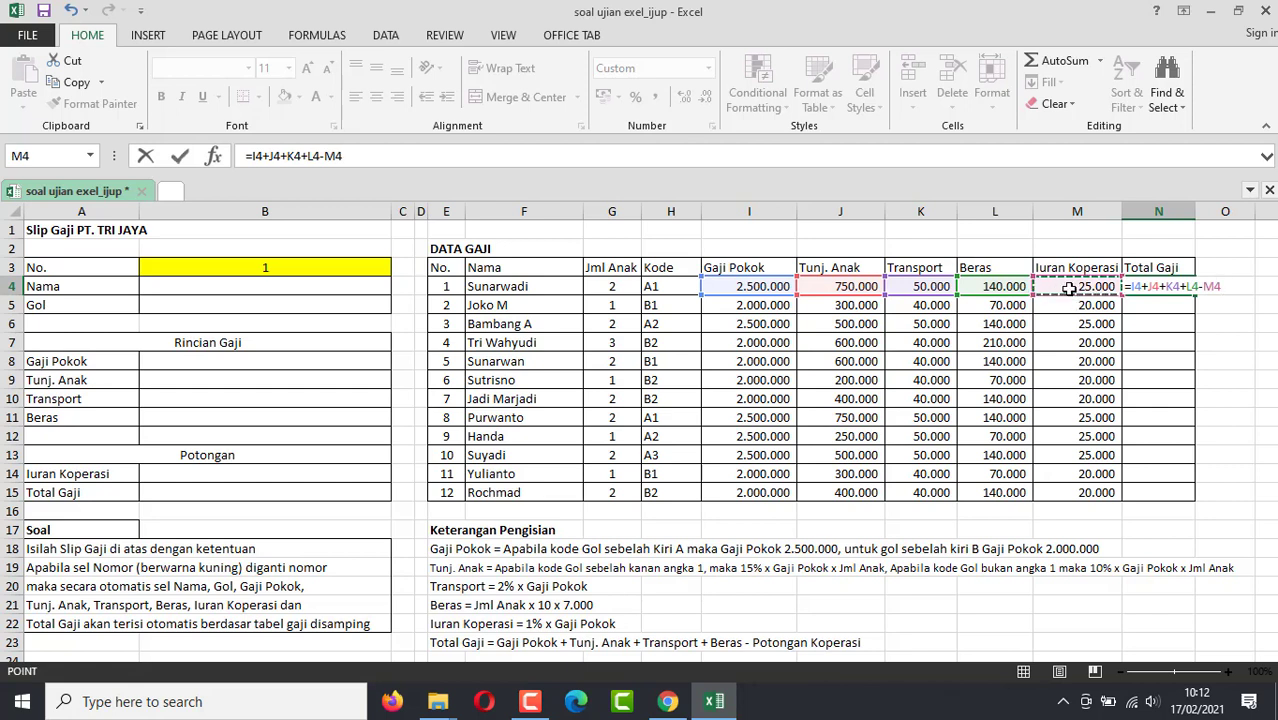
key("Return")
left_click(1187, 286)
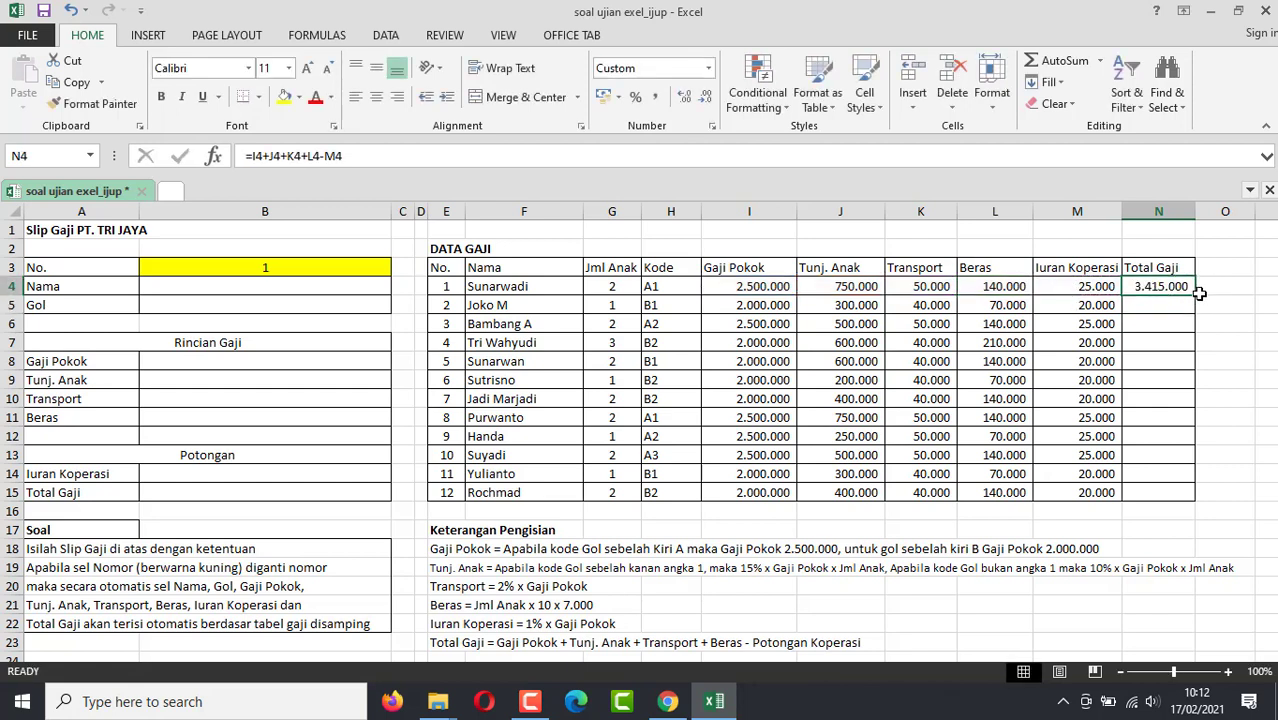
left_click_drag(1196, 293, 1212, 494)
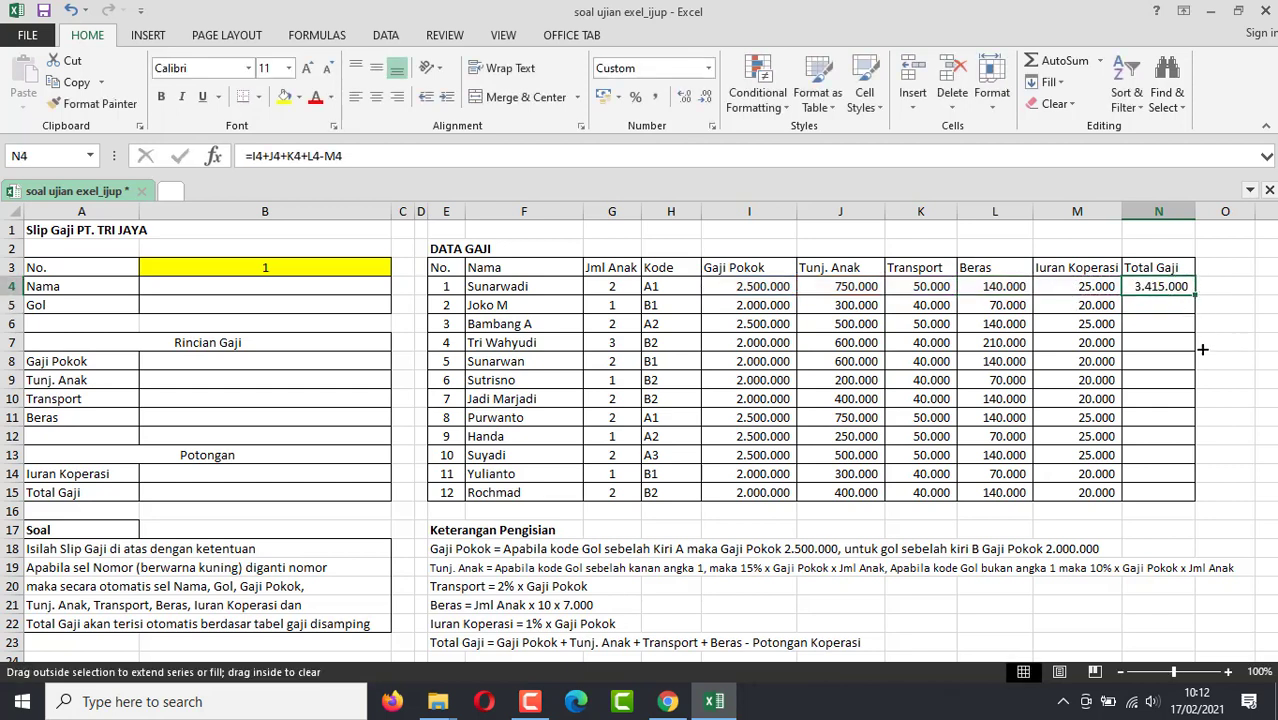
left_click(1228, 398)
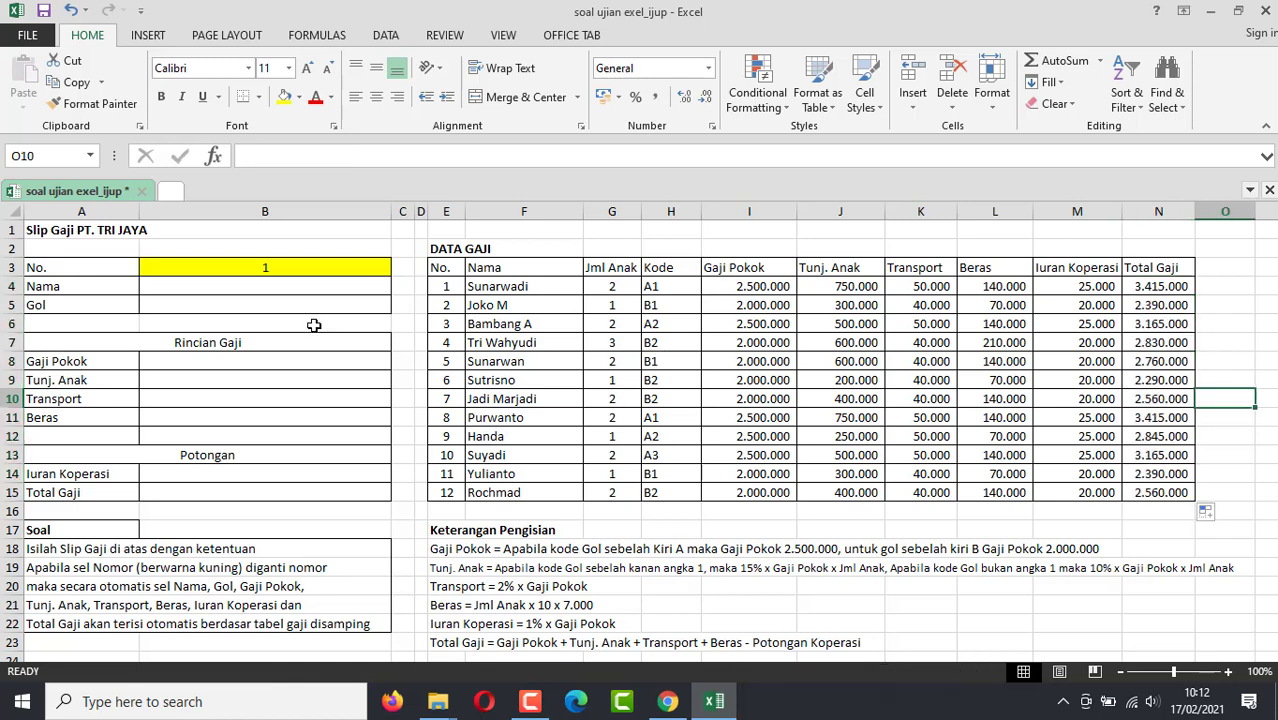
Step: Set the slip's employee number in B3 to 2
double_click(270, 267)
key("Return")
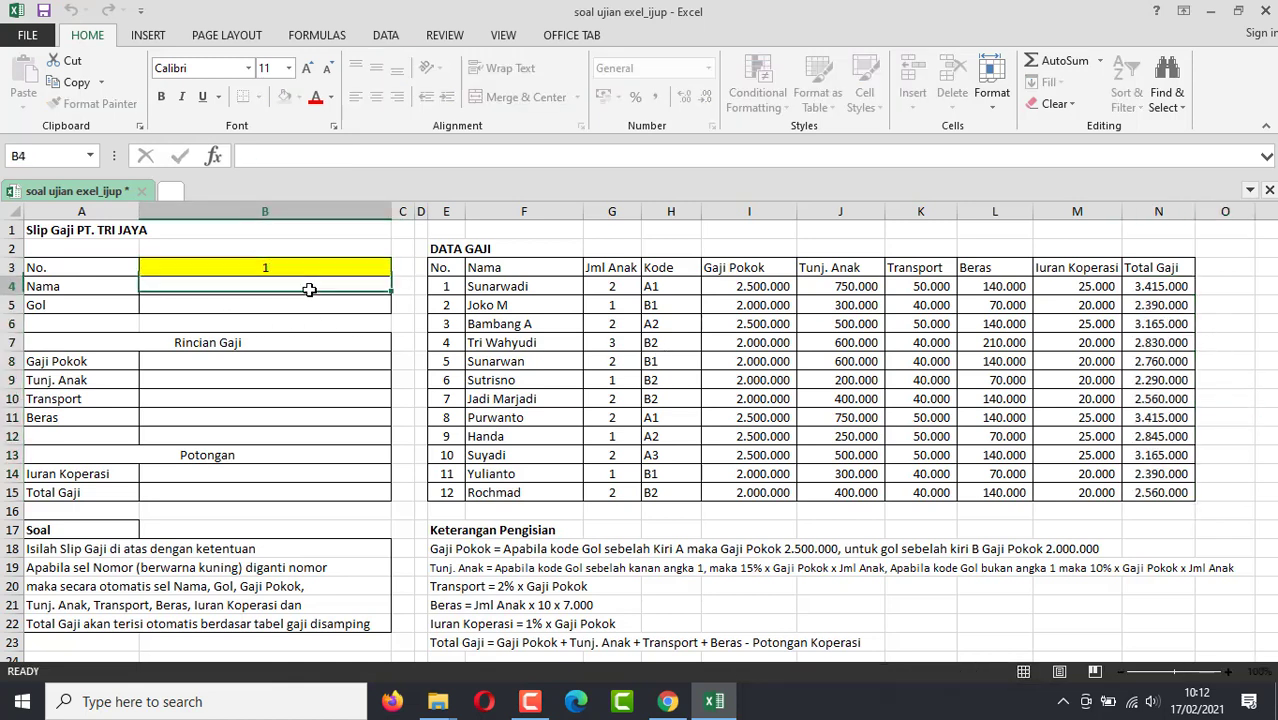
left_click(308, 267)
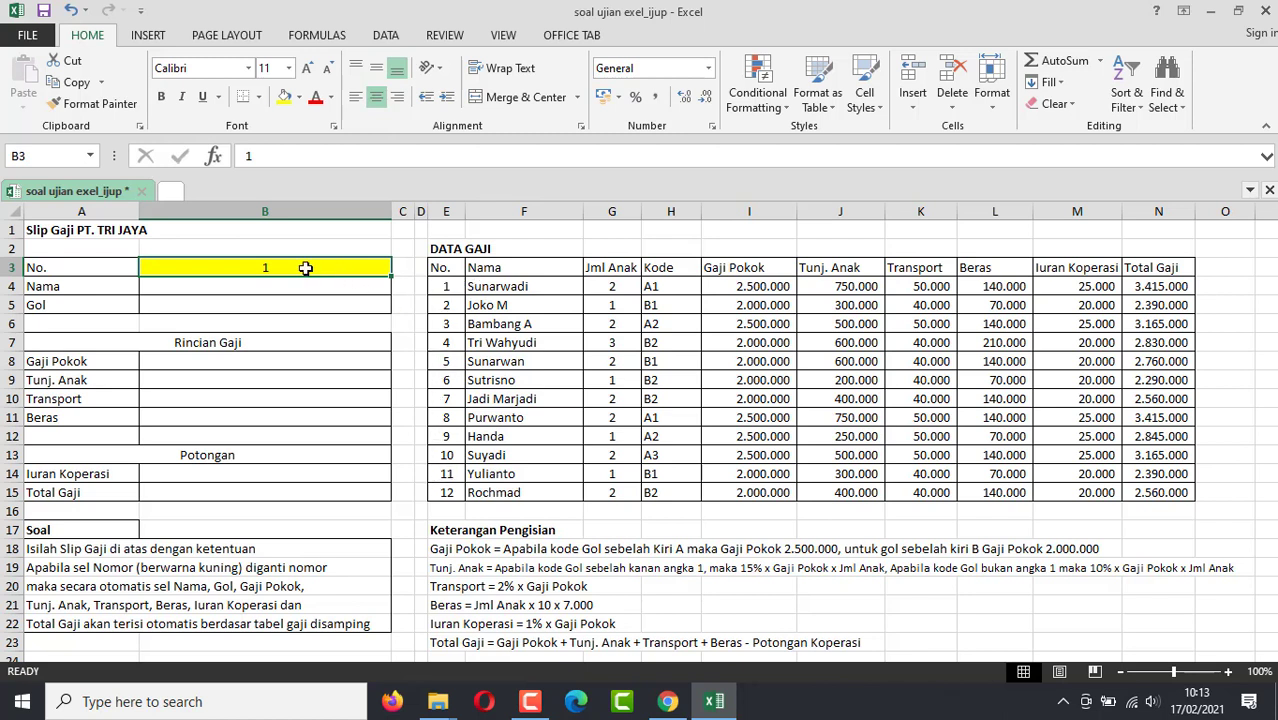
type("2")
key("Return")
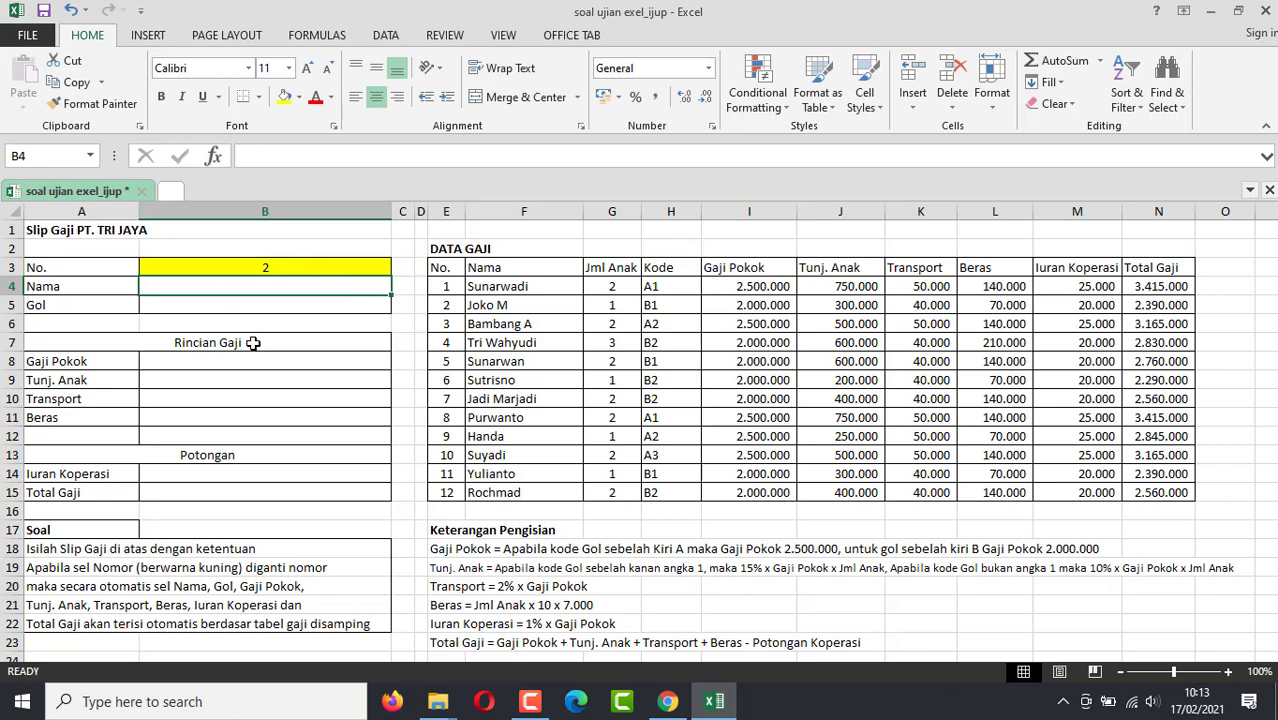
left_click(293, 267)
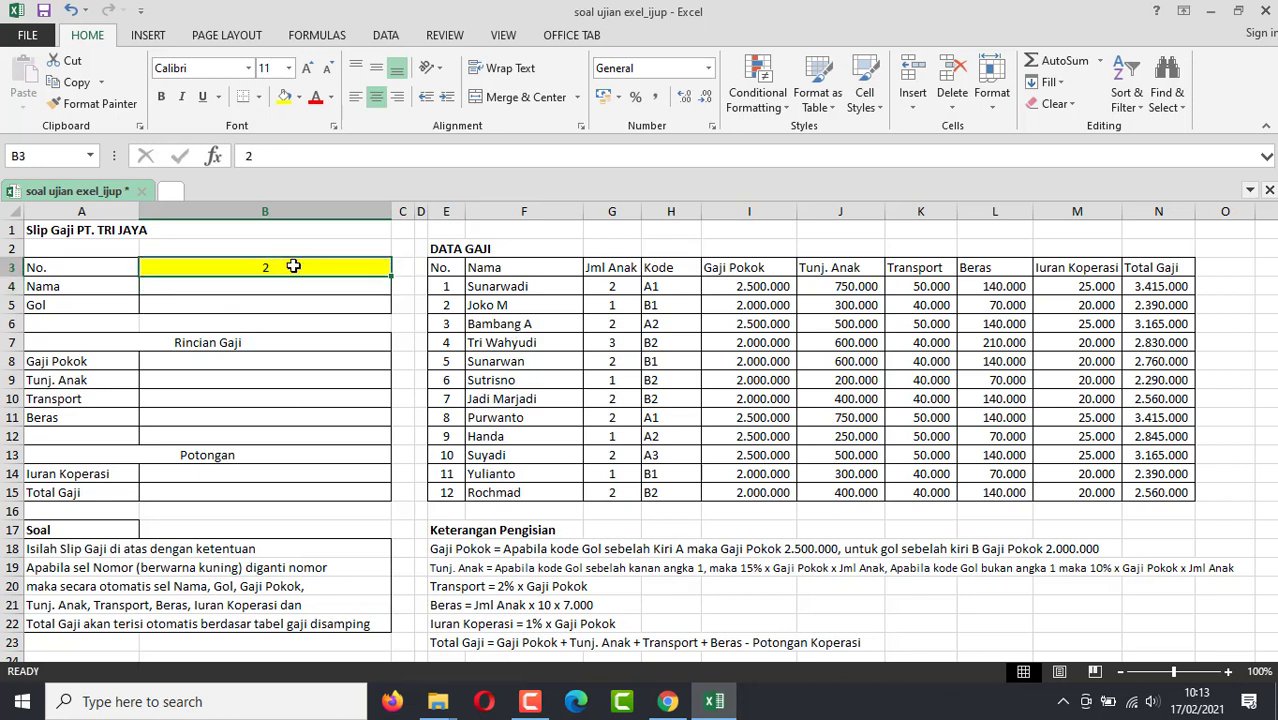
Step: Enter the name lookup =VLOOKUP(B3;$E$4:$N$15;2;0) in B4 with an absolute table range
left_click(288, 286)
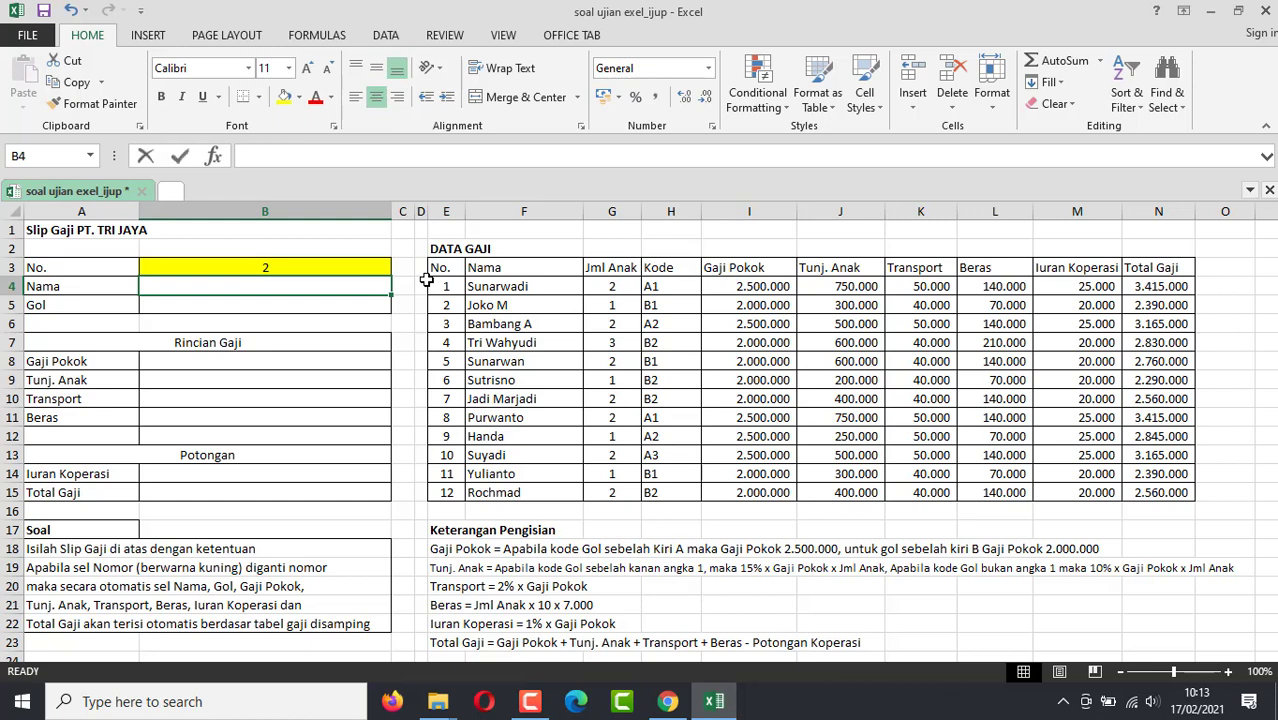
type("=VLOO")
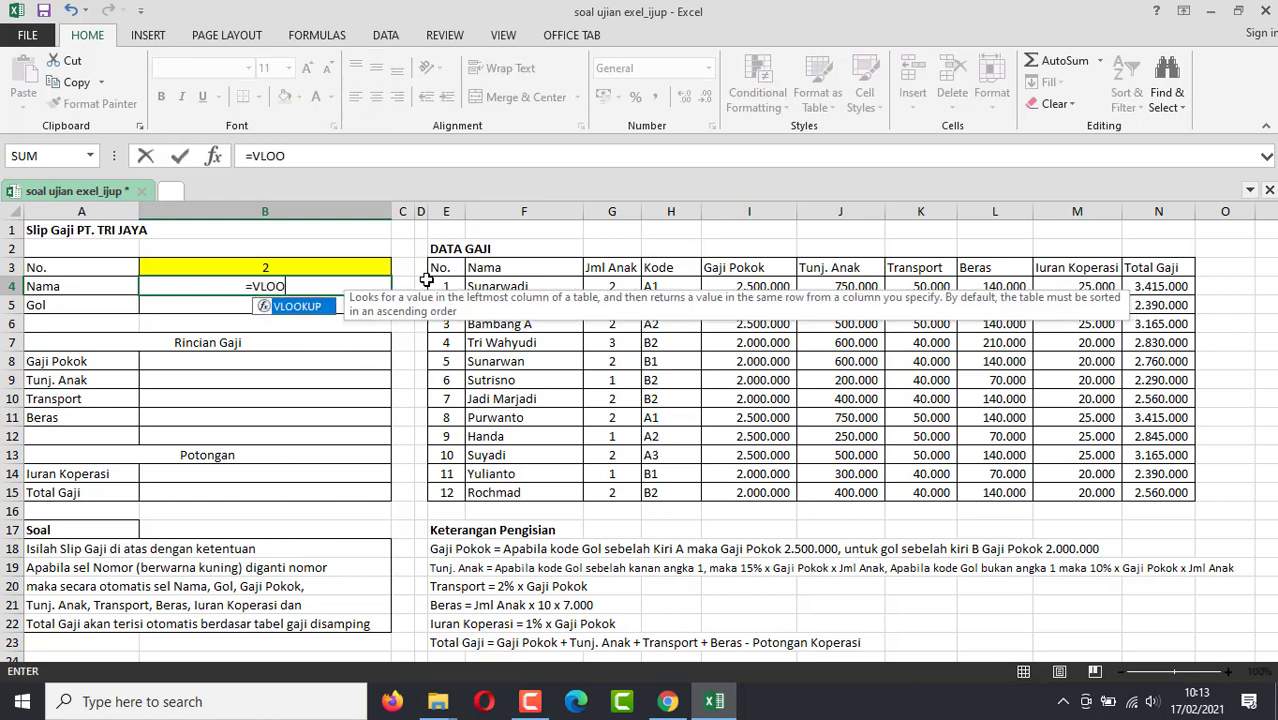
double_click(310, 306)
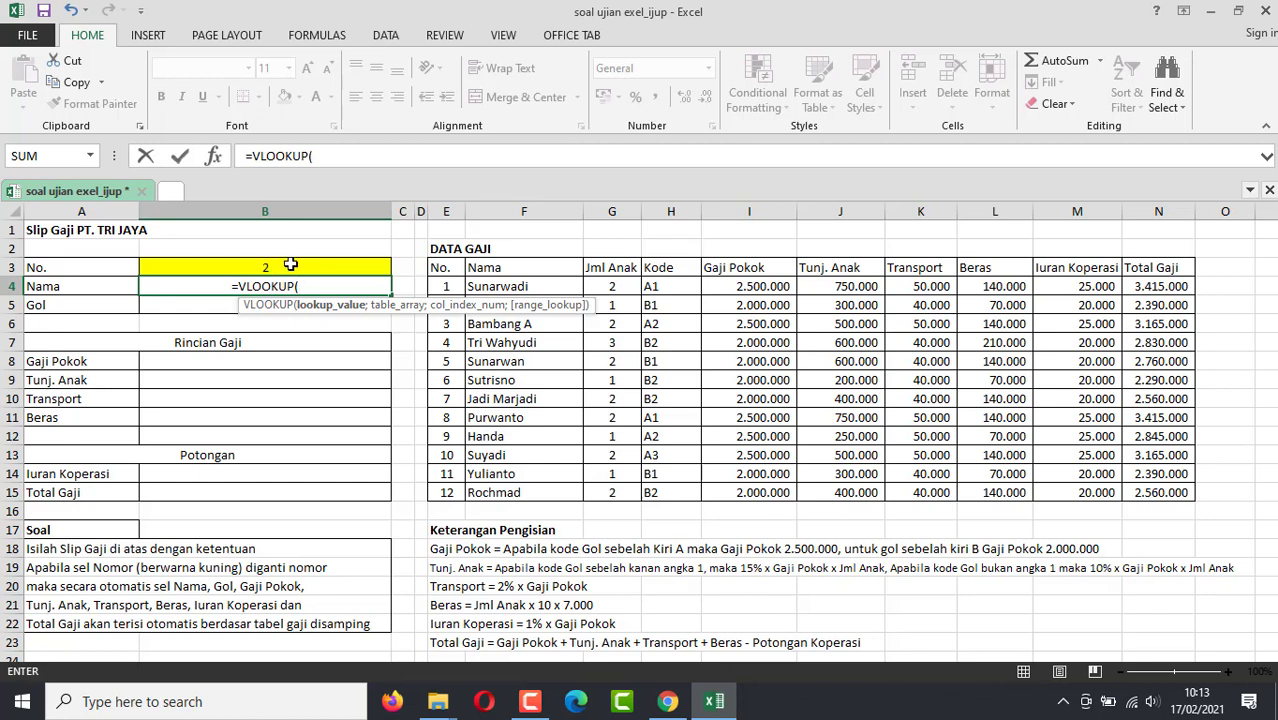
left_click(290, 264)
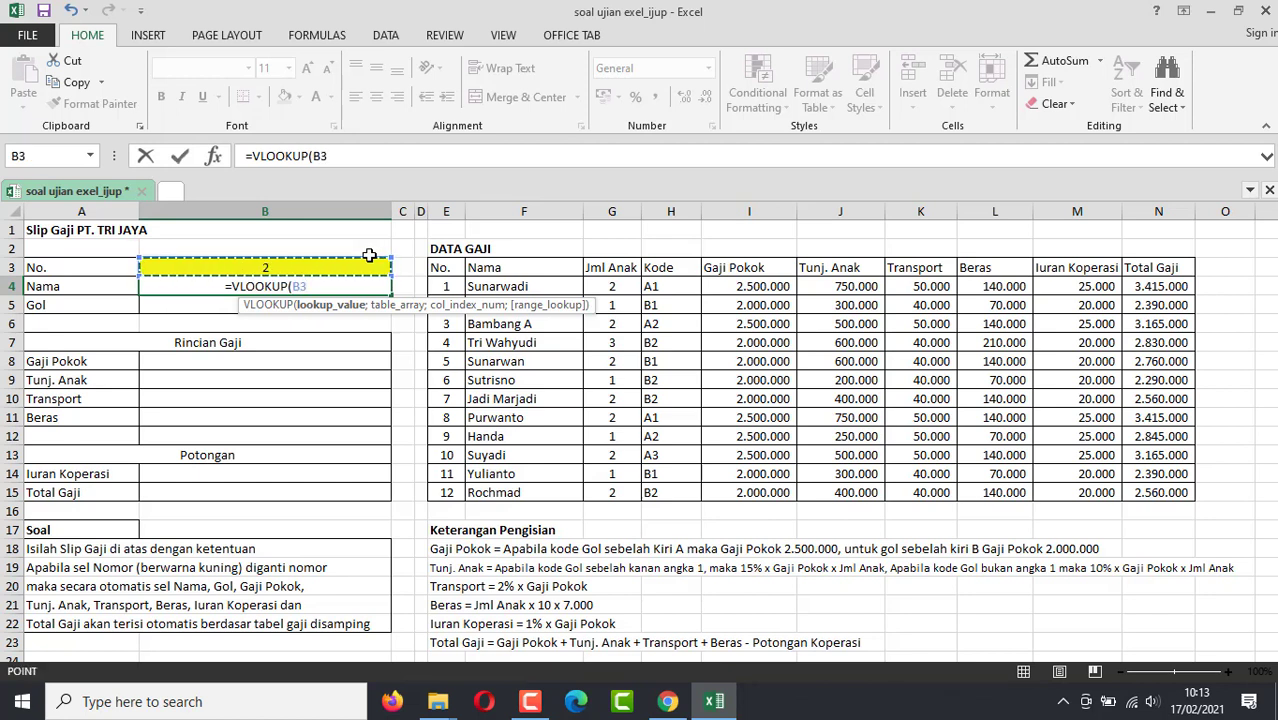
type(";")
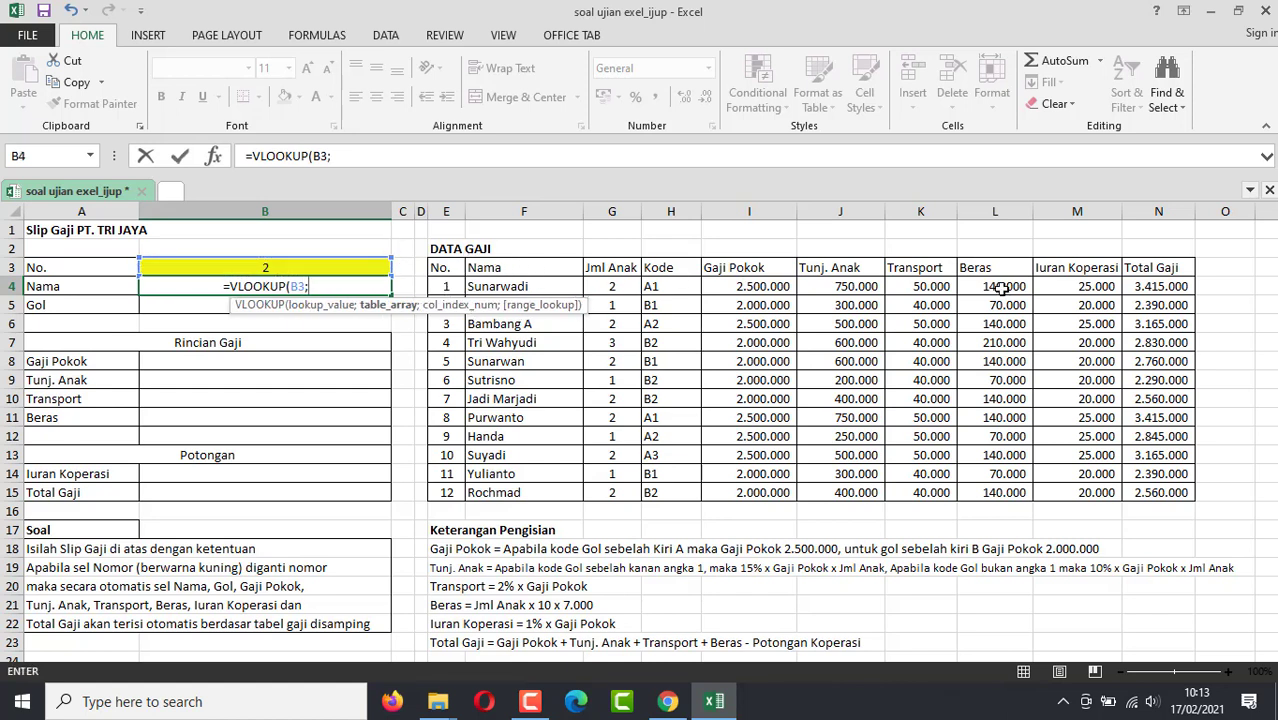
left_click_drag(446, 287, 1150, 490)
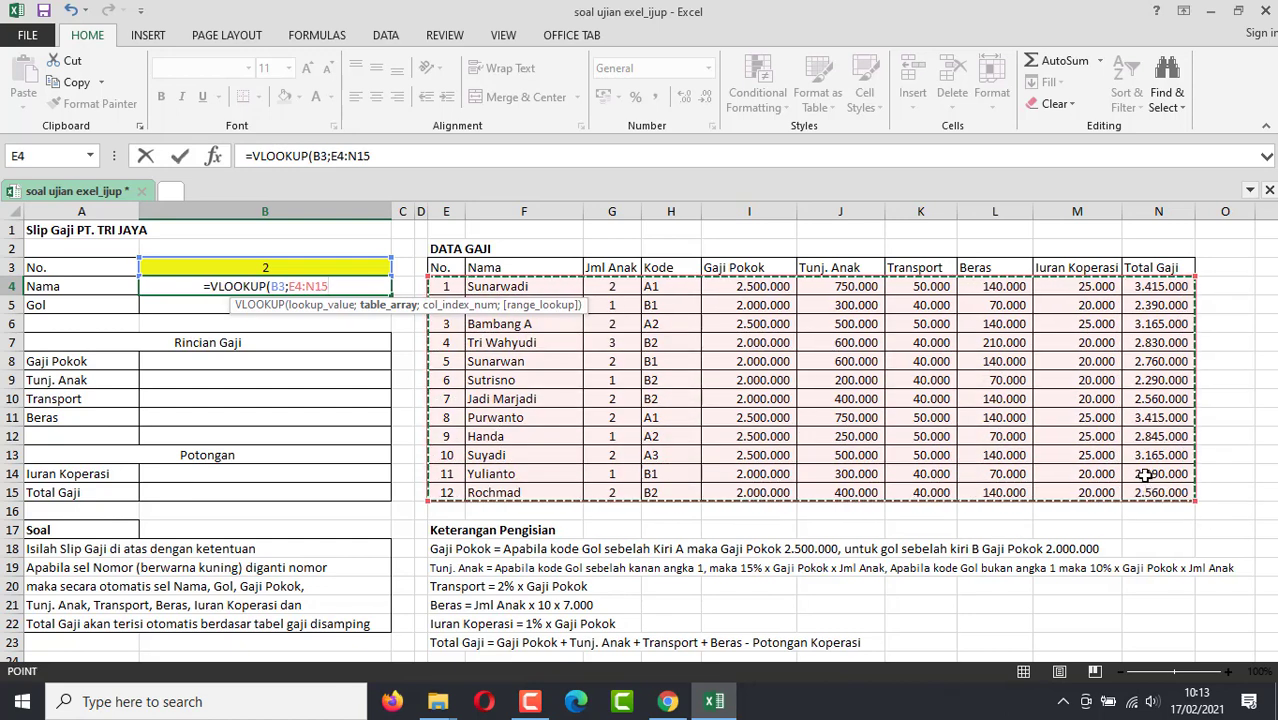
key("F4")
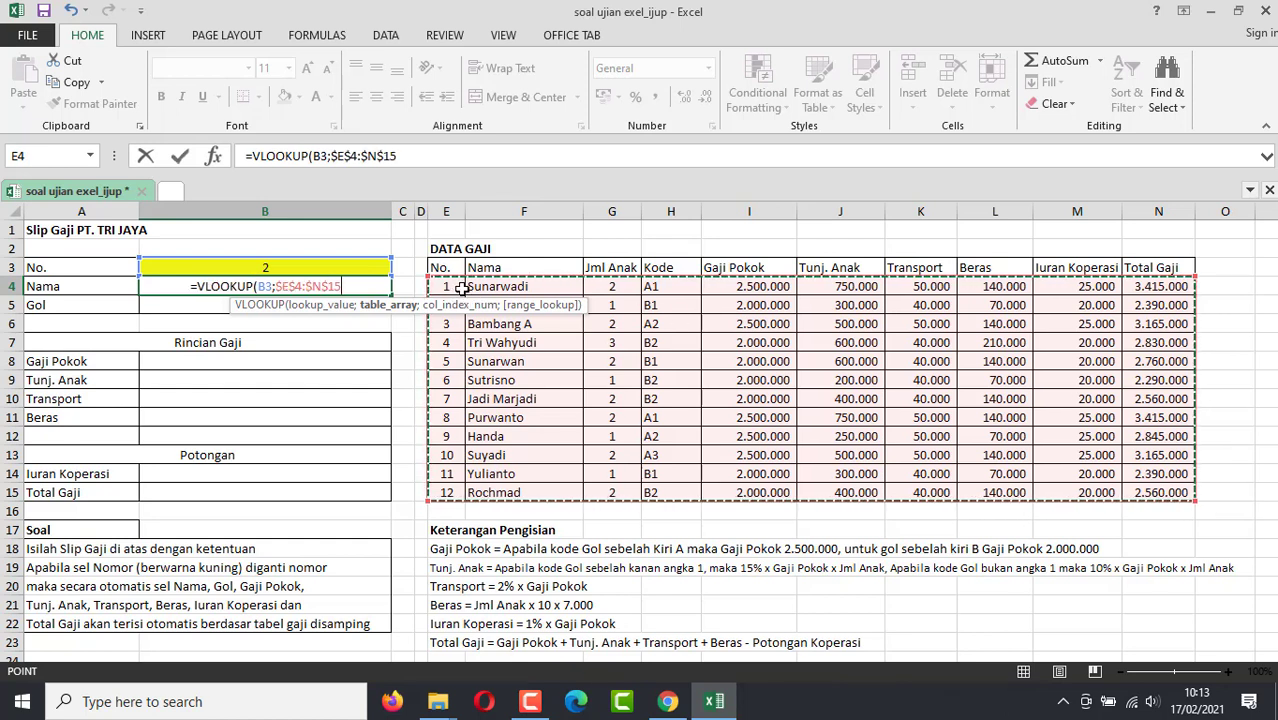
type(";;")
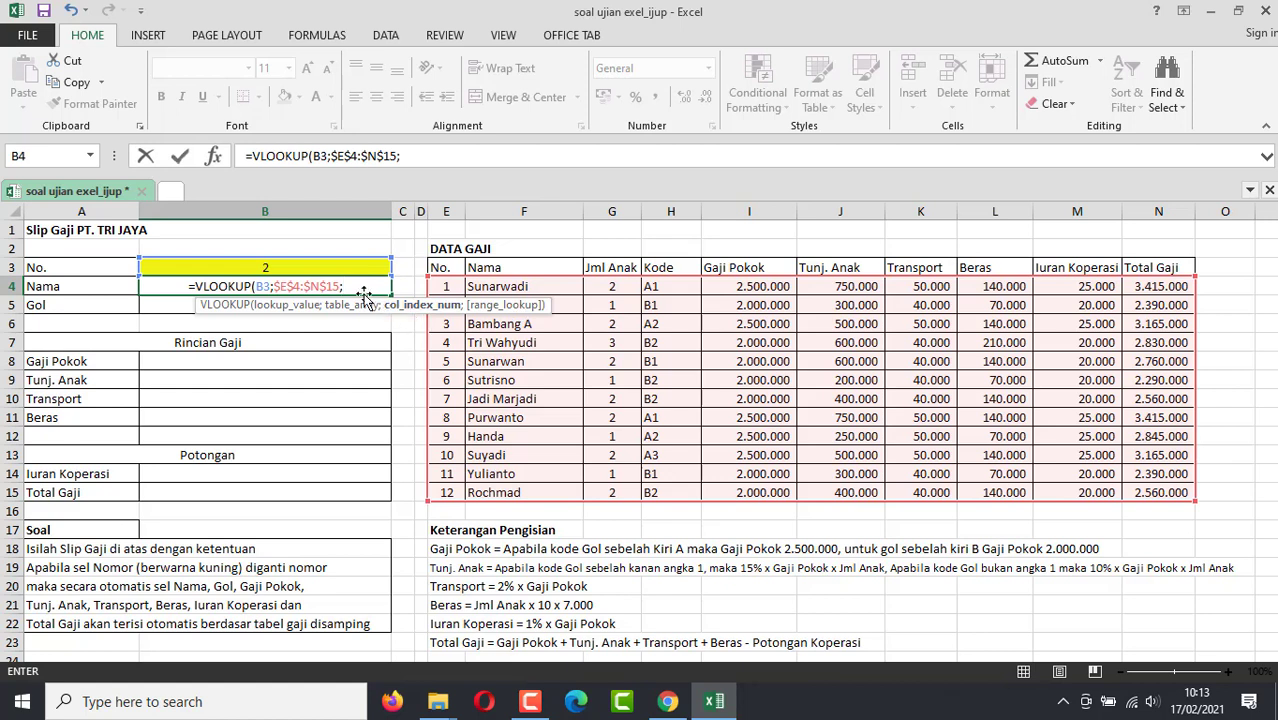
type("2")
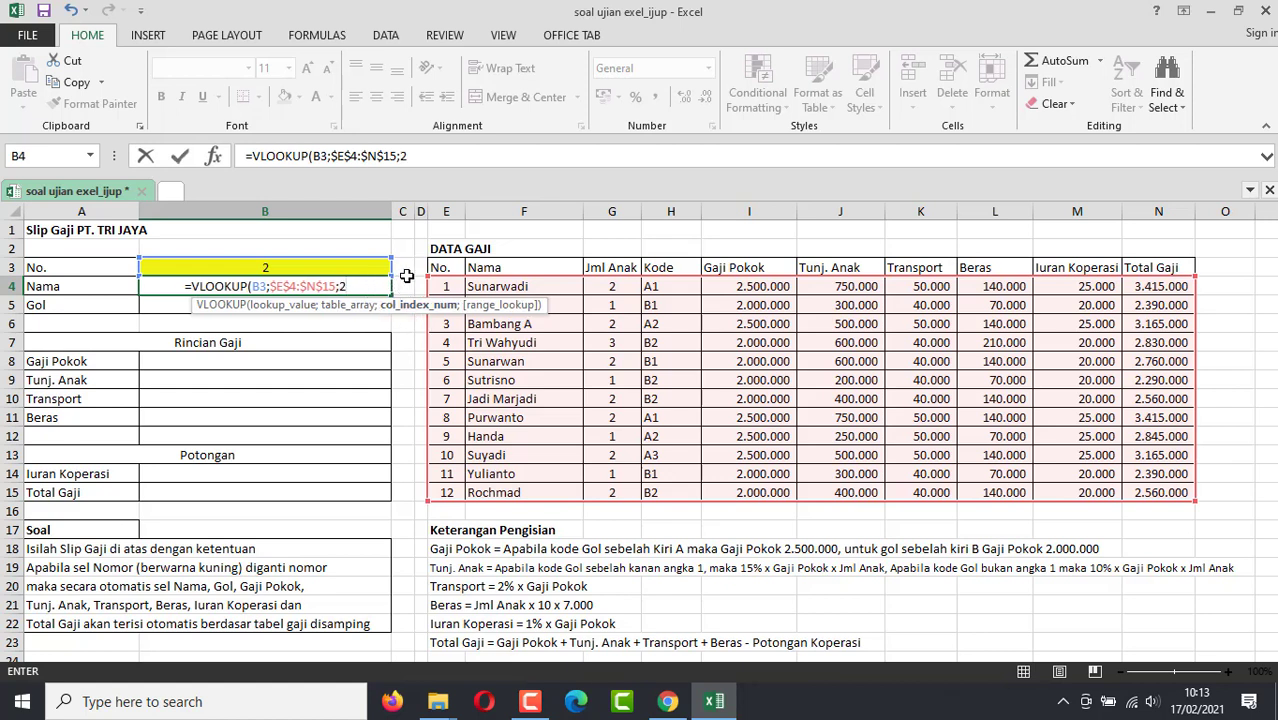
type(";")
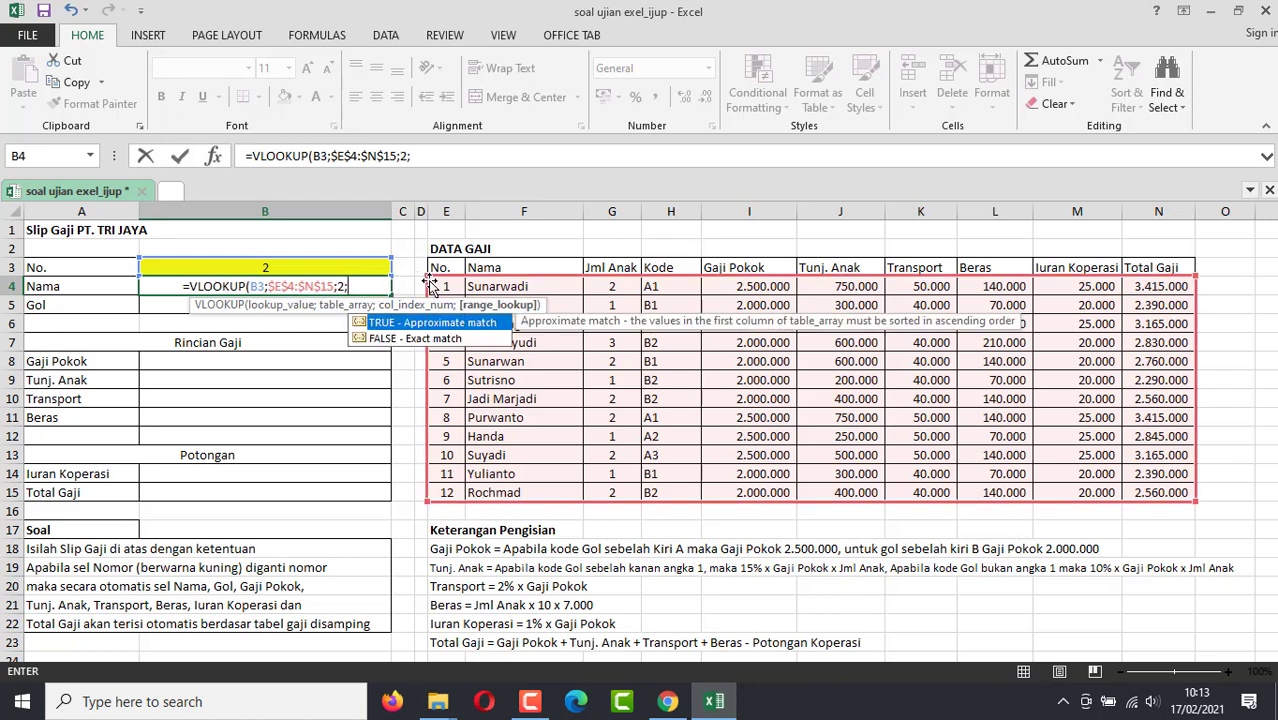
type("0")
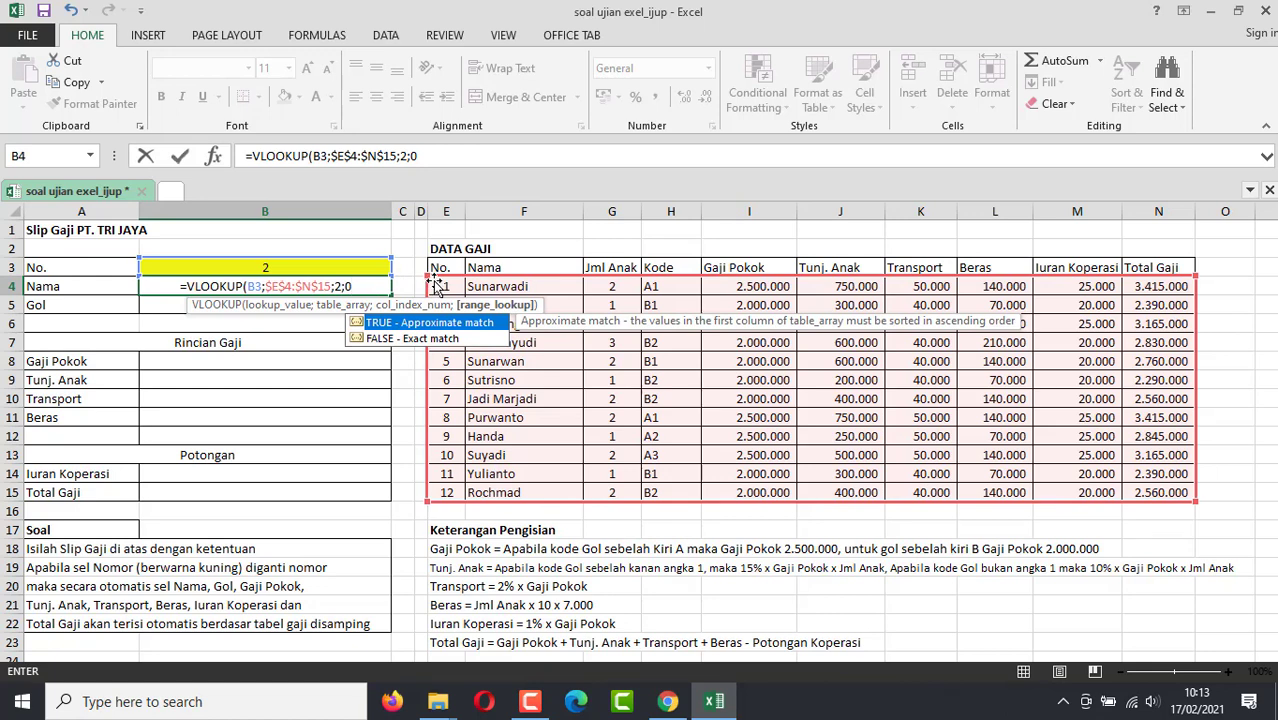
type(")")
key("Return")
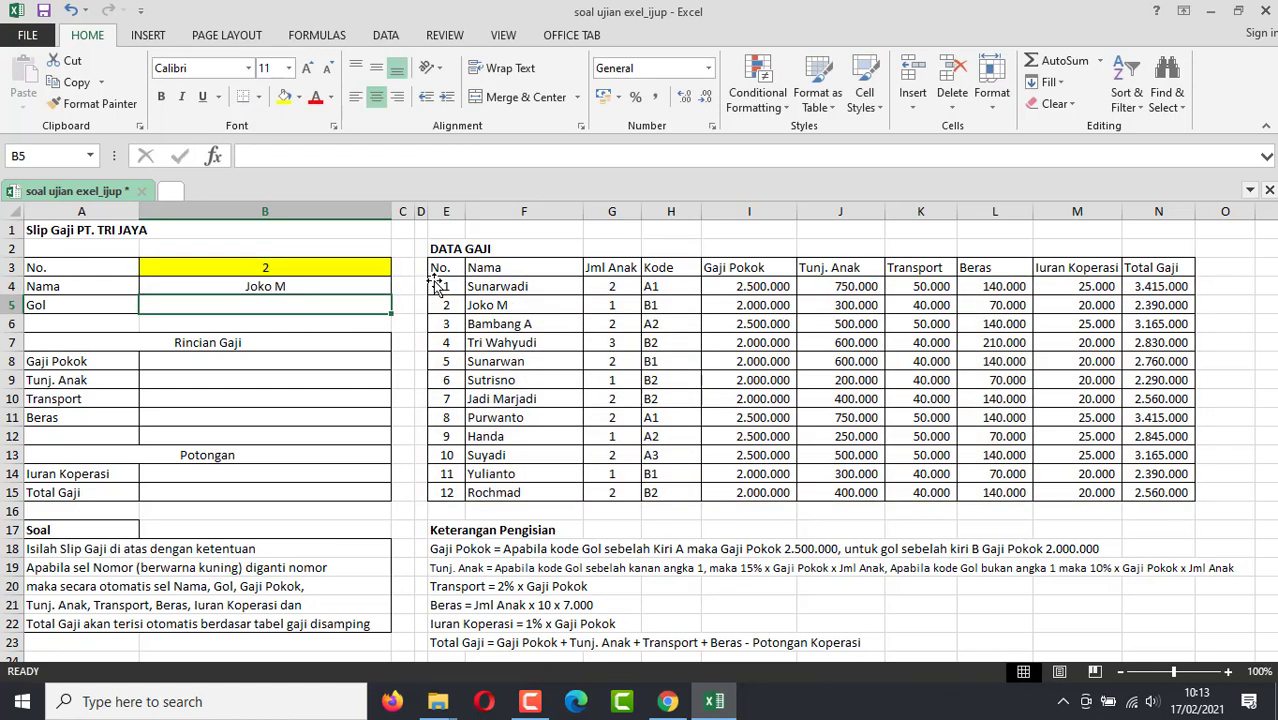
key("Up")
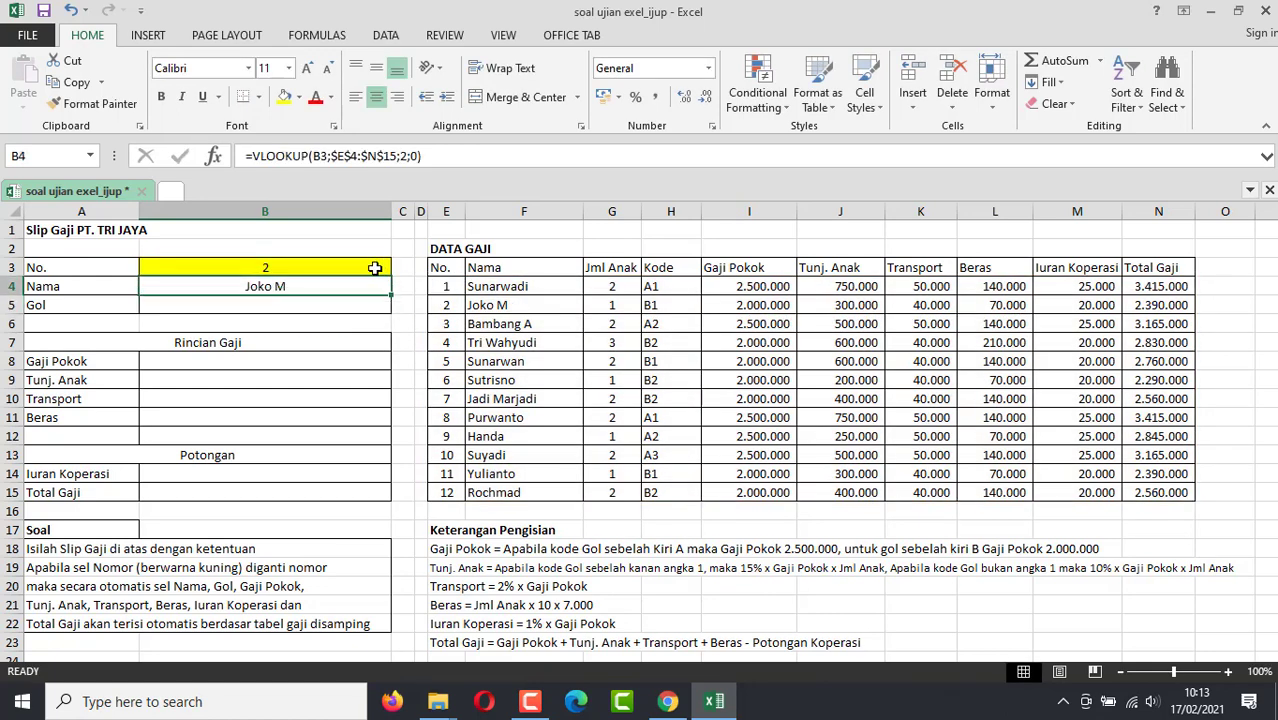
Step: Drop the match-type argument and test the name lookup with employee numbers 13 and 15
left_click(418, 155)
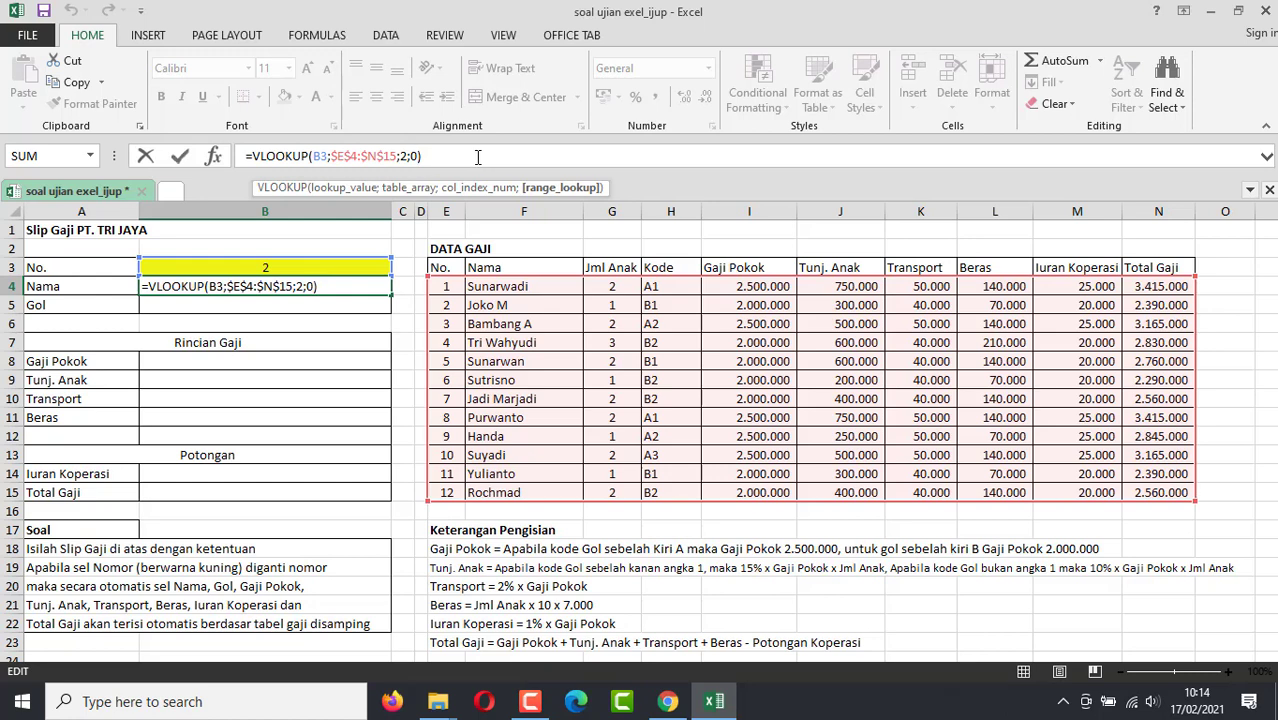
key("BackSpace")
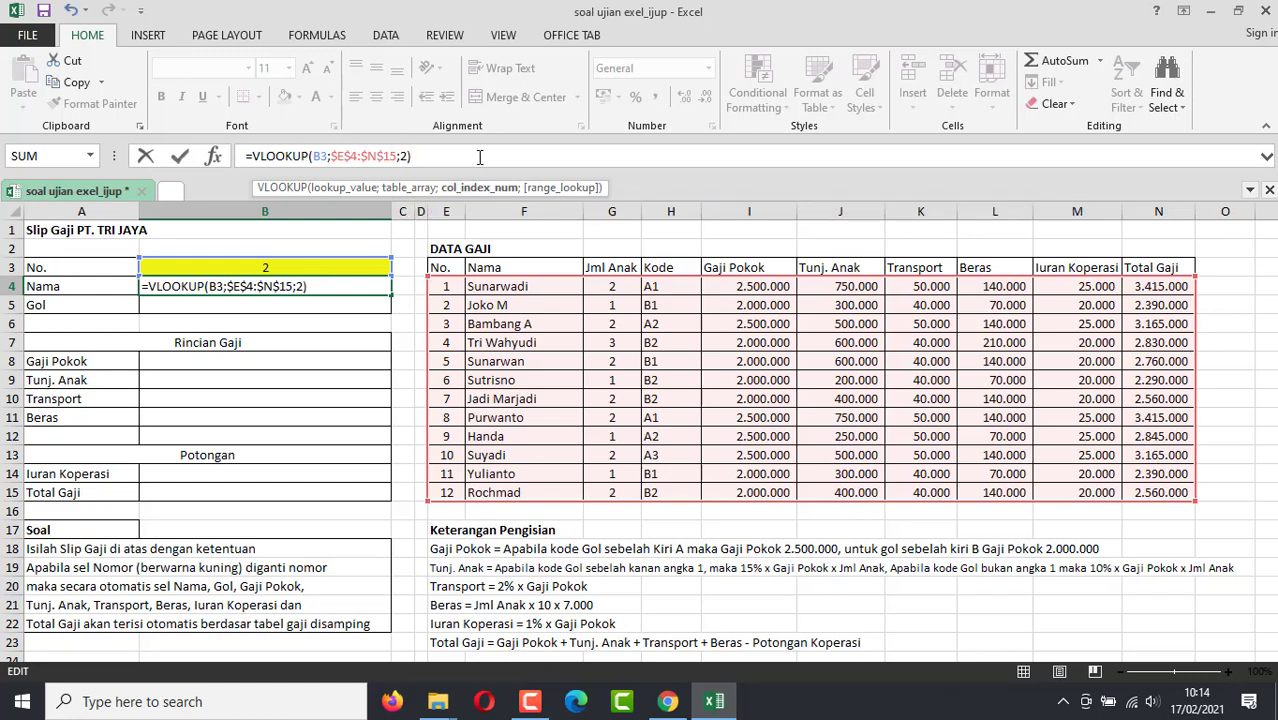
key("Return")
left_click(308, 284)
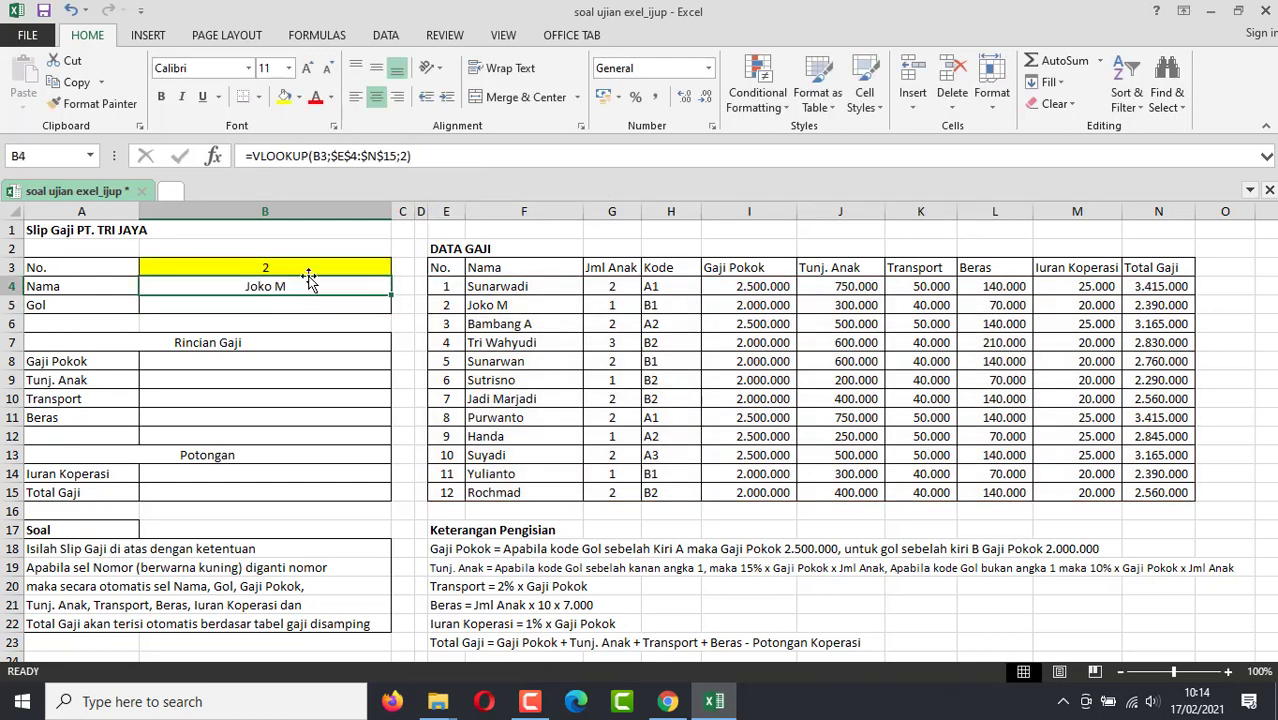
left_click(301, 268)
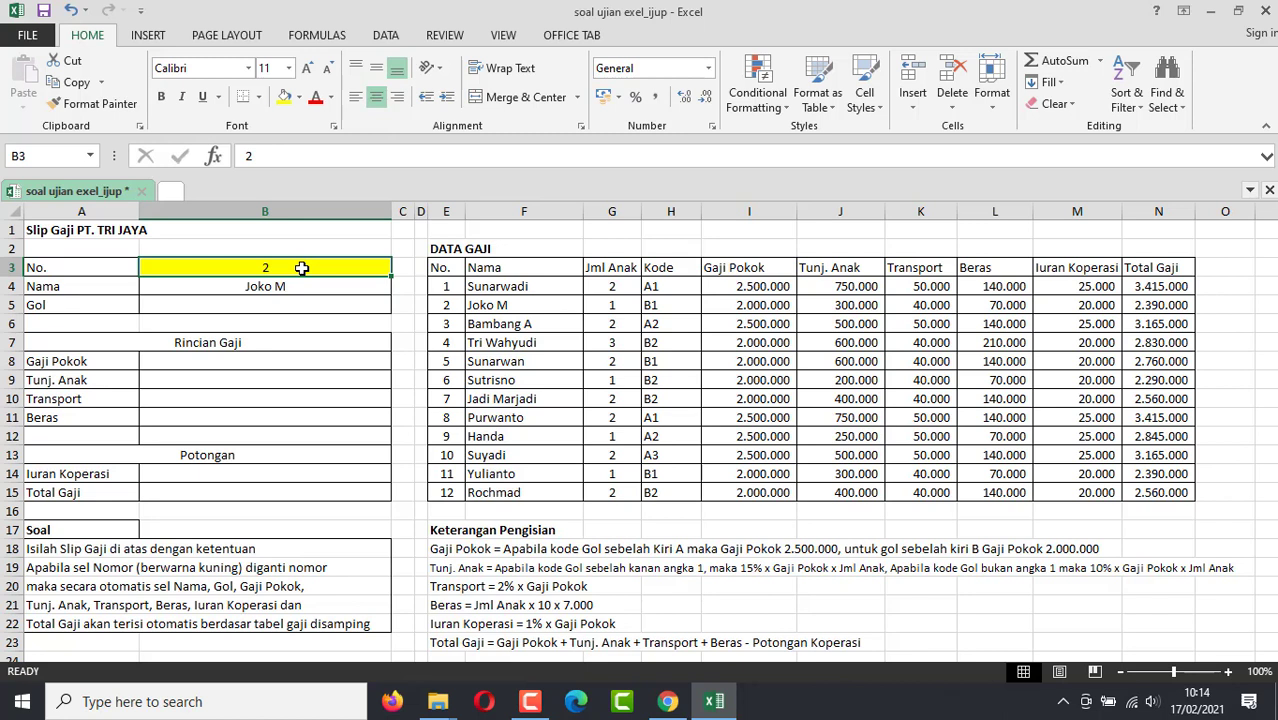
type("13")
key("Return")
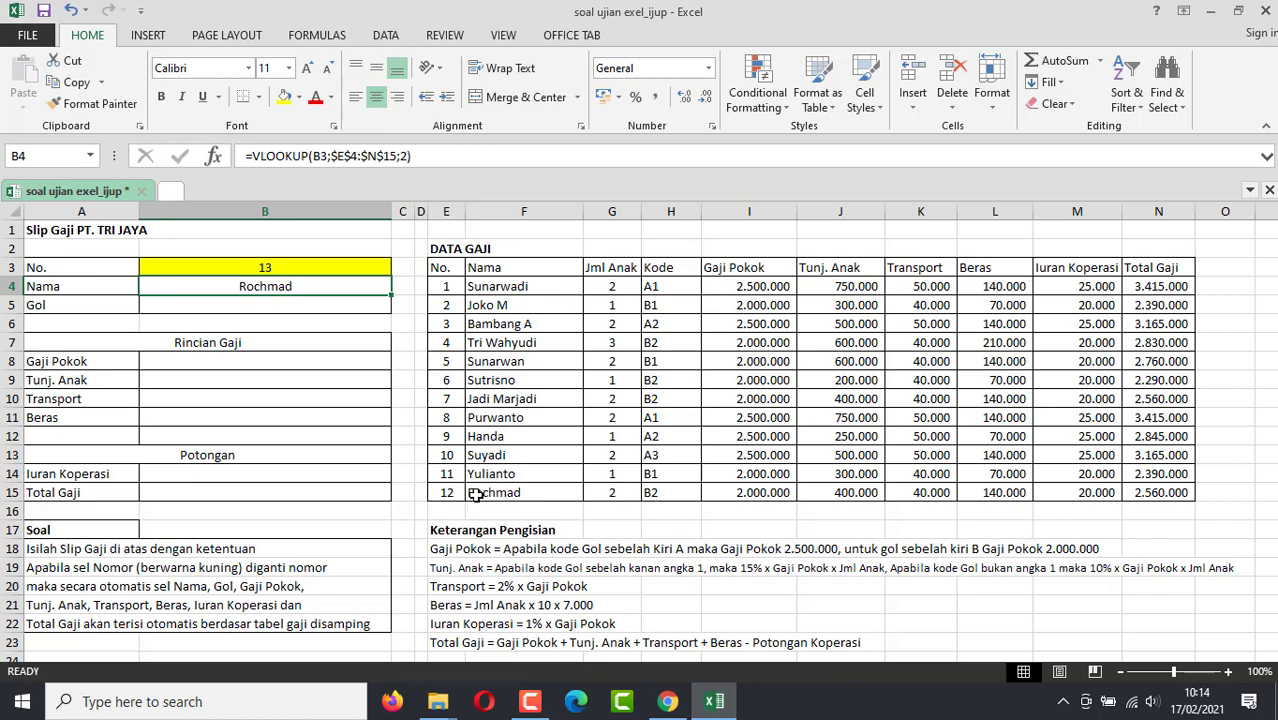
left_click(309, 269)
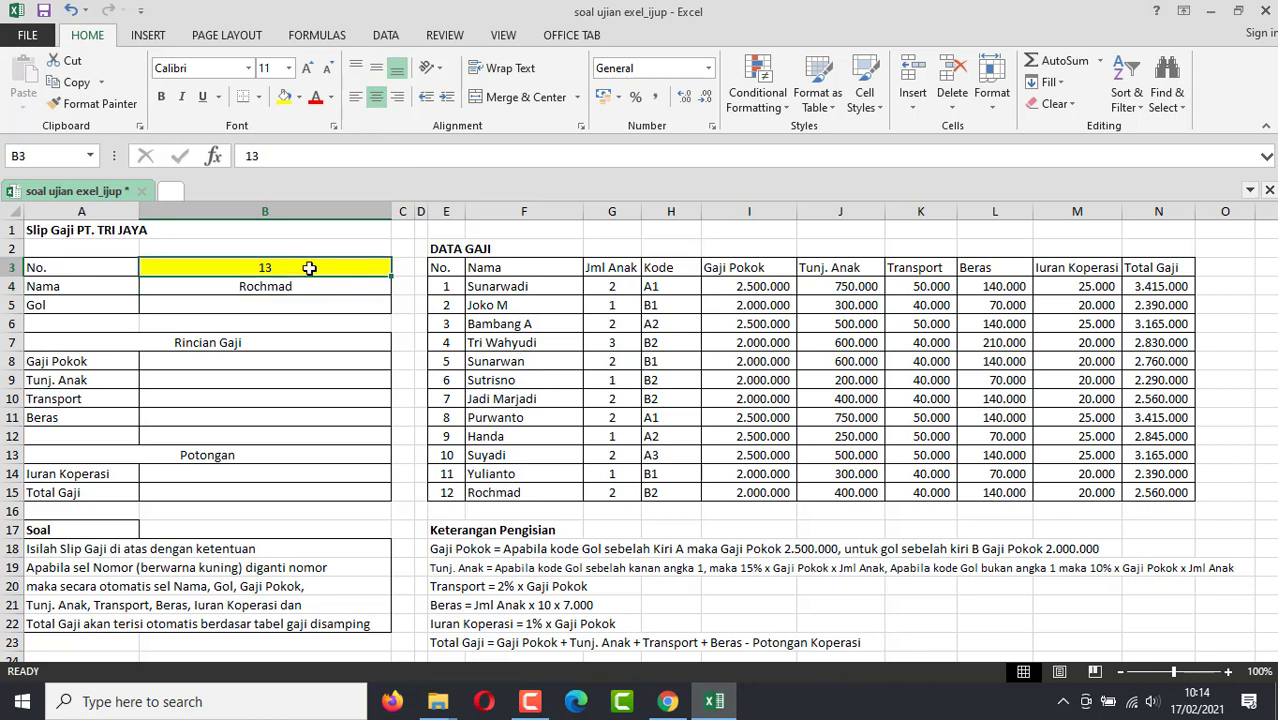
type("1")
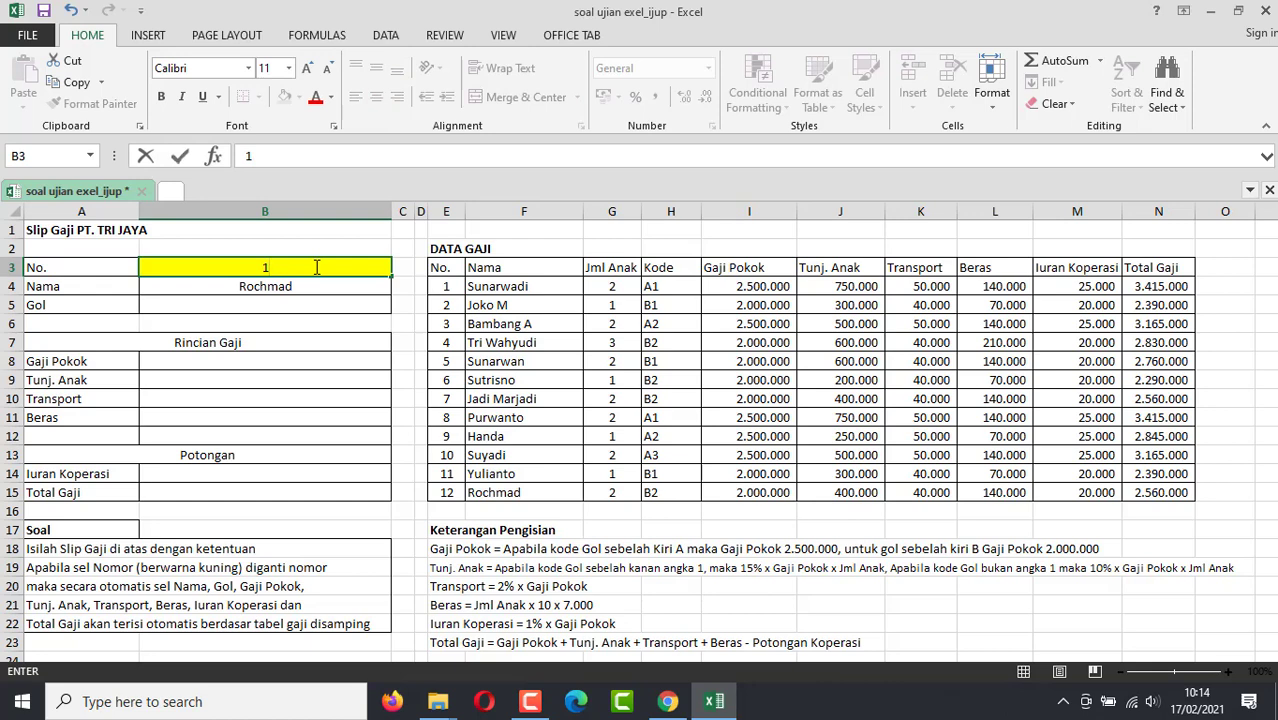
key("Return")
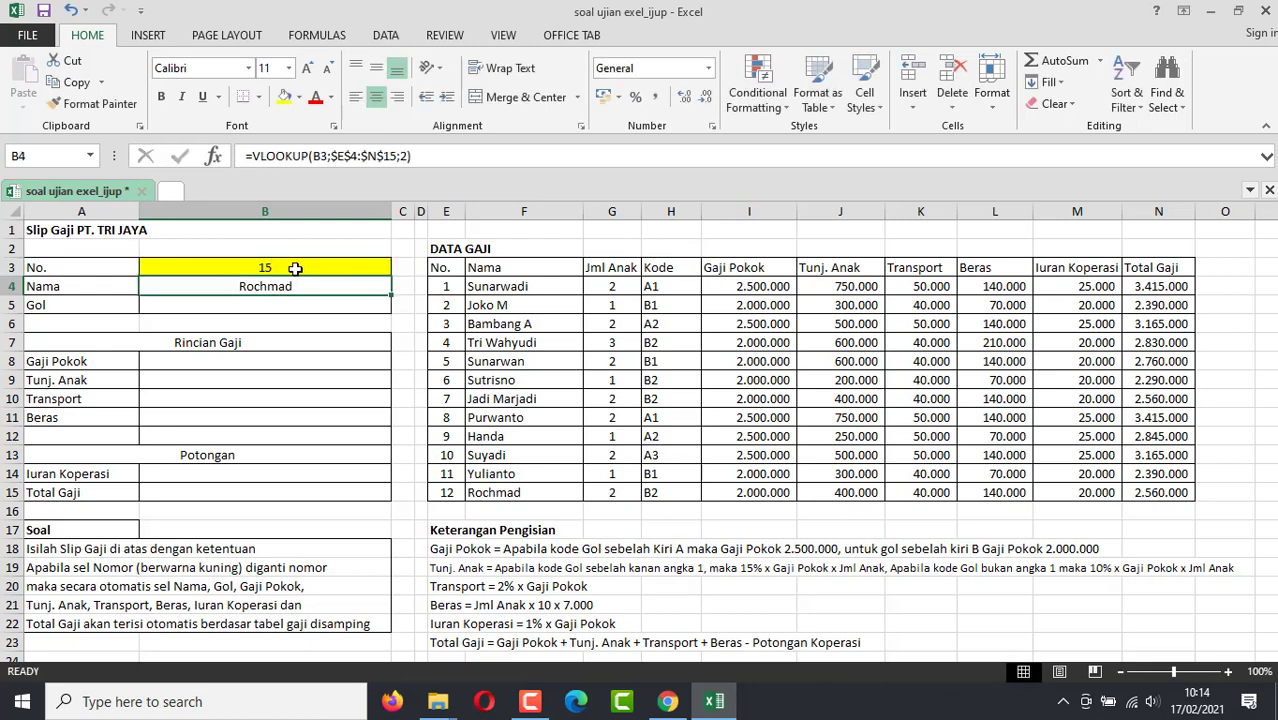
Step: Restore exact matching so B4 reads =VLOOKUP(B3;$E$4:$N$15;2;0), showing #N/A for 15
left_click(352, 271)
left_click(320, 285)
left_click(478, 151)
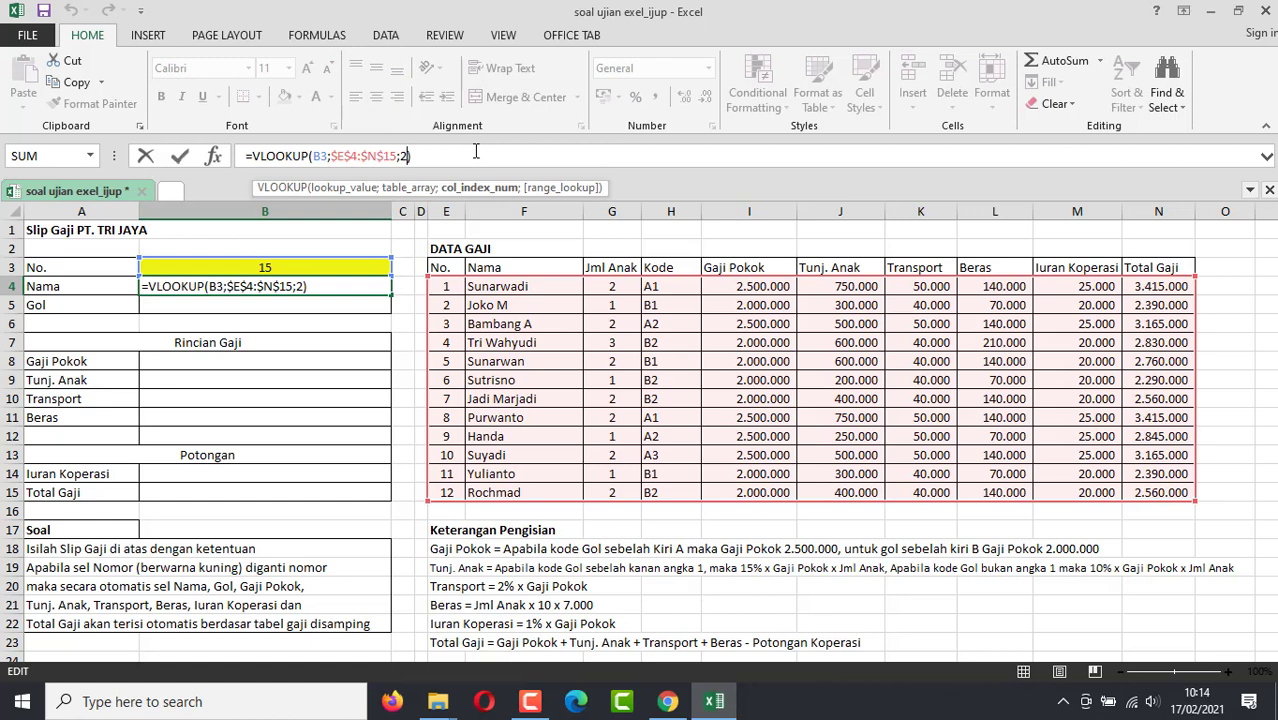
type(";0")
key("Return")
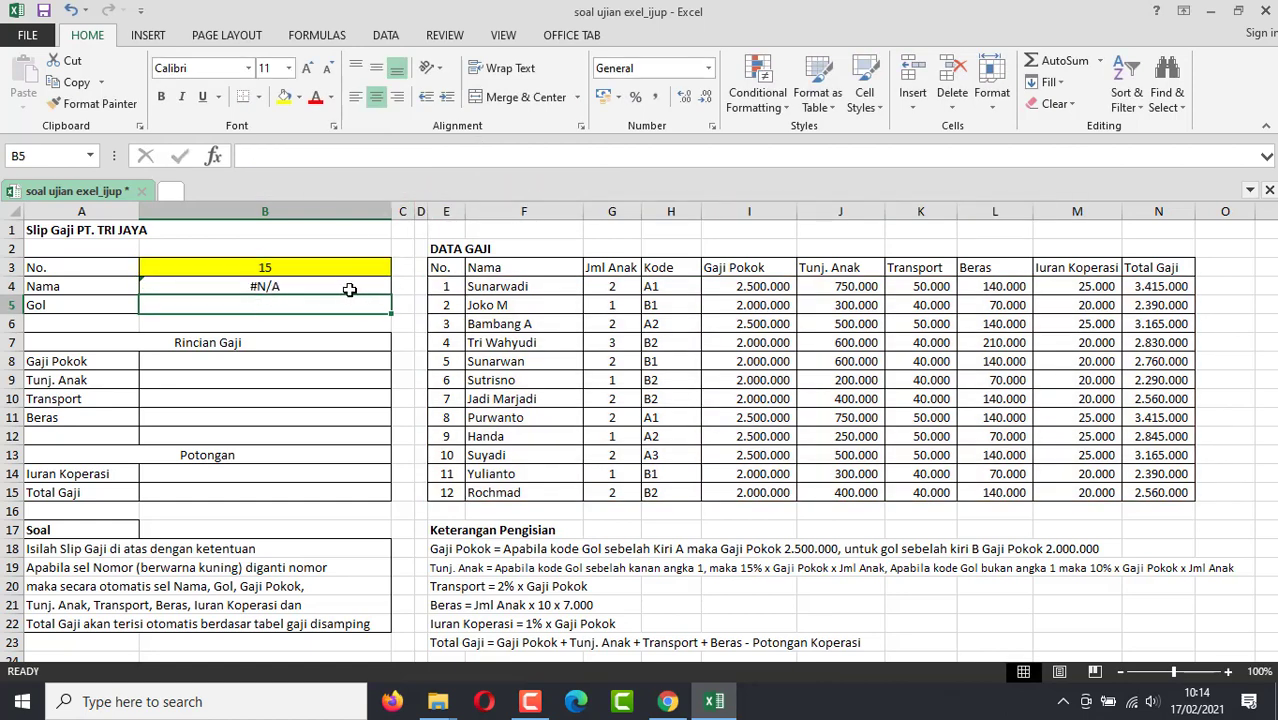
left_click(332, 266)
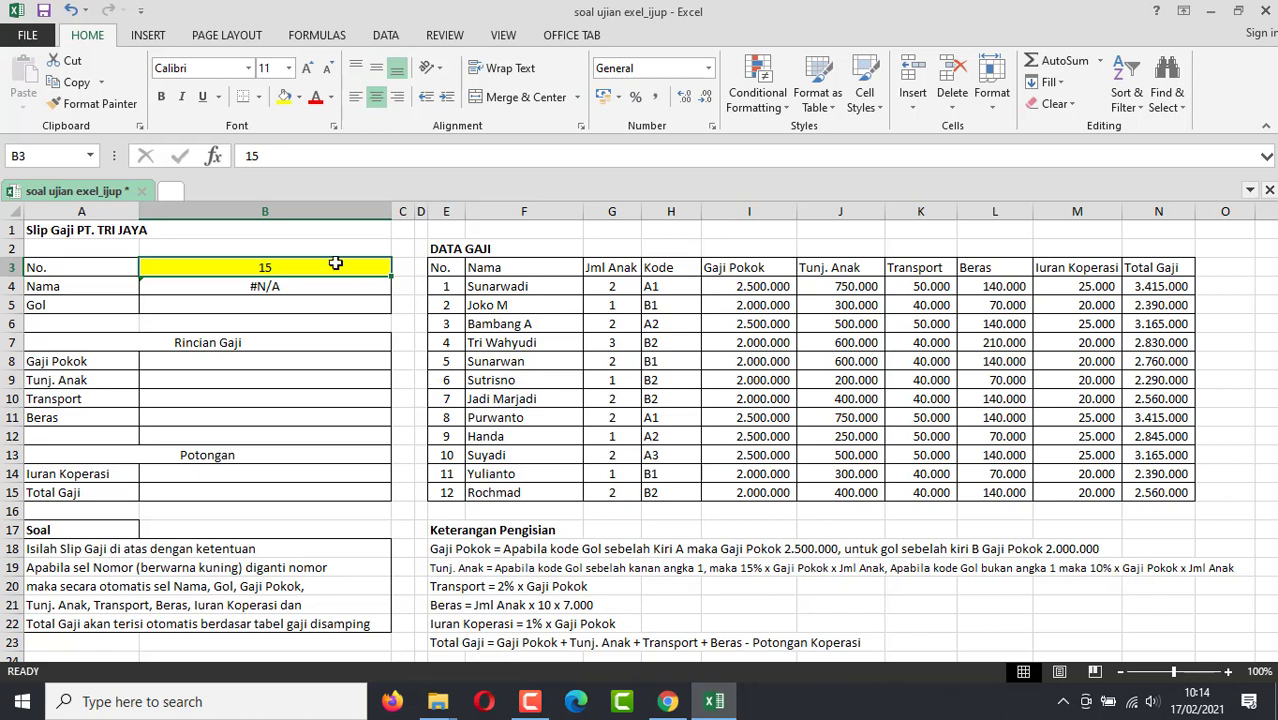
left_click(388, 292)
key("Up")
Step: Copy the name lookup into B5 as =VLOOKUP(B3;$E$4:$N$15;4;0) for Gol
left_click(342, 281)
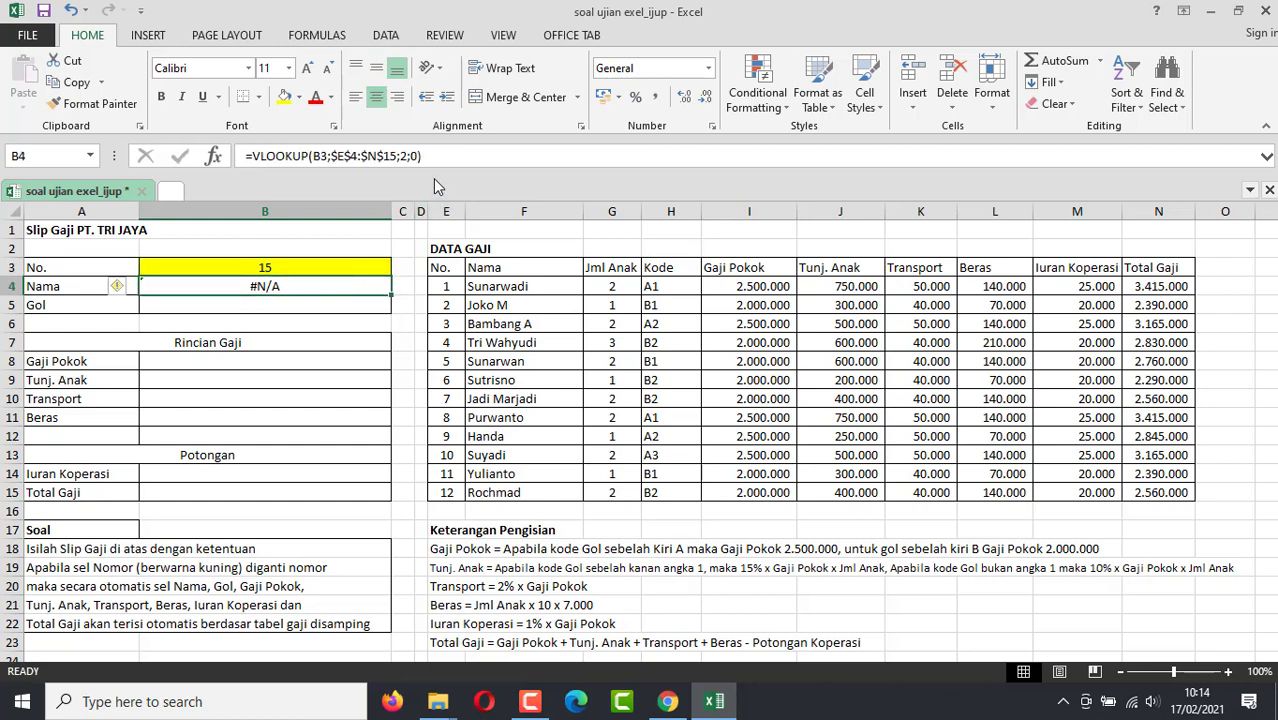
left_click_drag(440, 156, 218, 163)
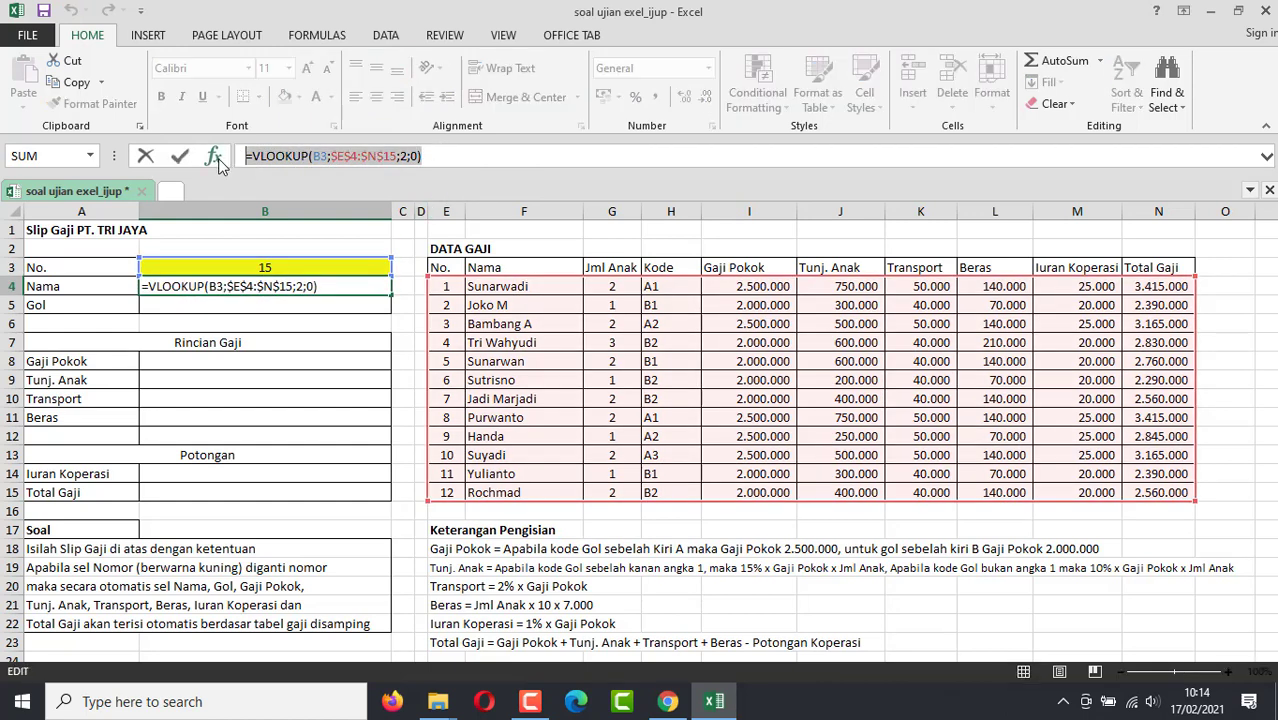
key("ctrl+c")
key("Return")
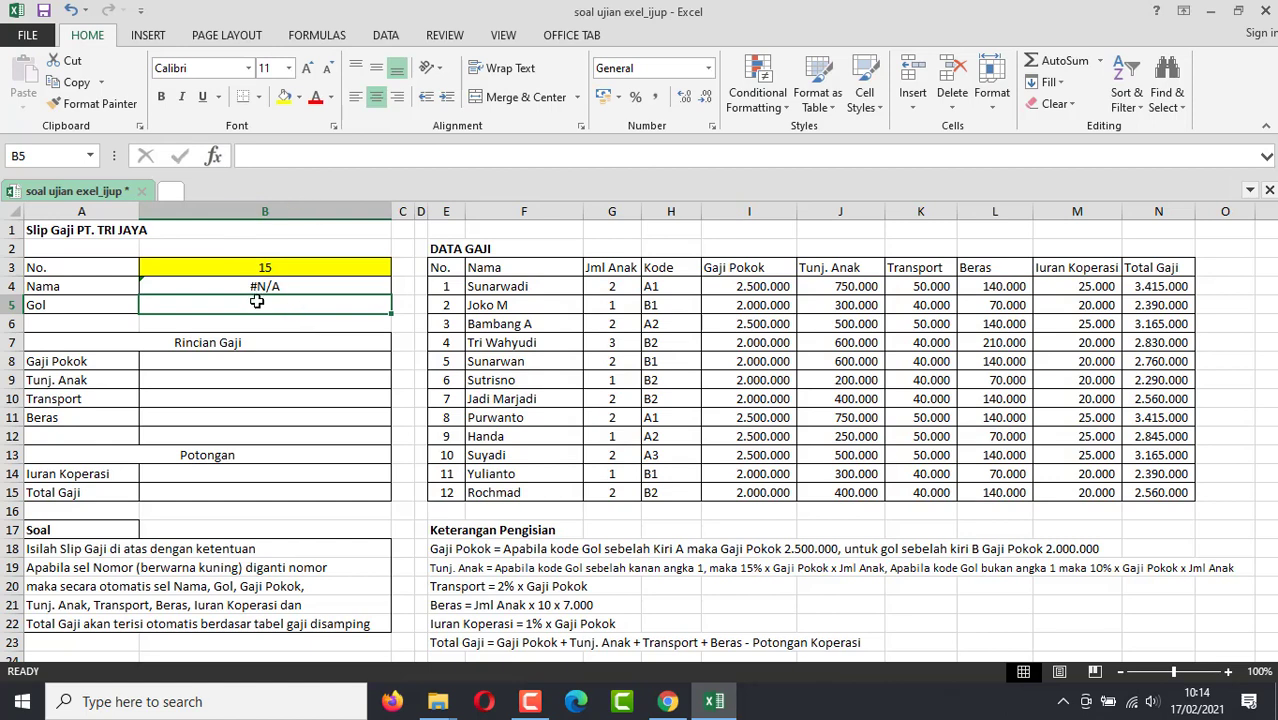
double_click(258, 302)
key("ctrl+v")
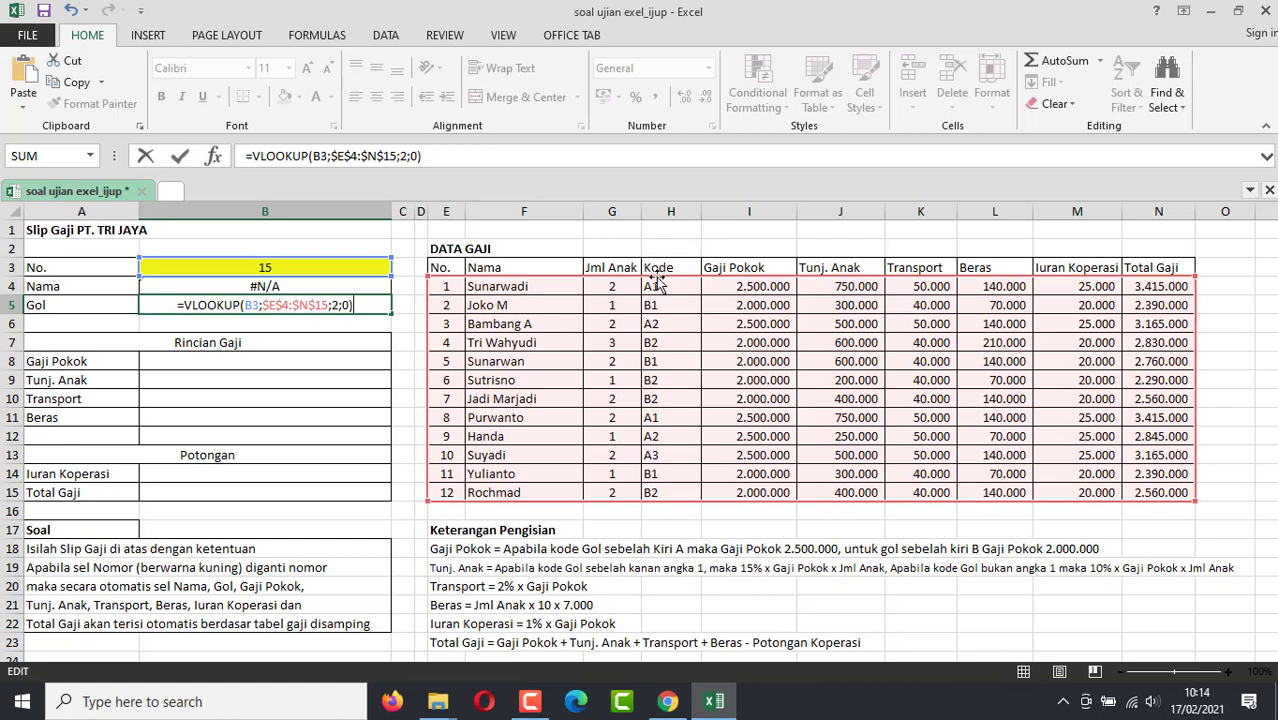
left_click(345, 305)
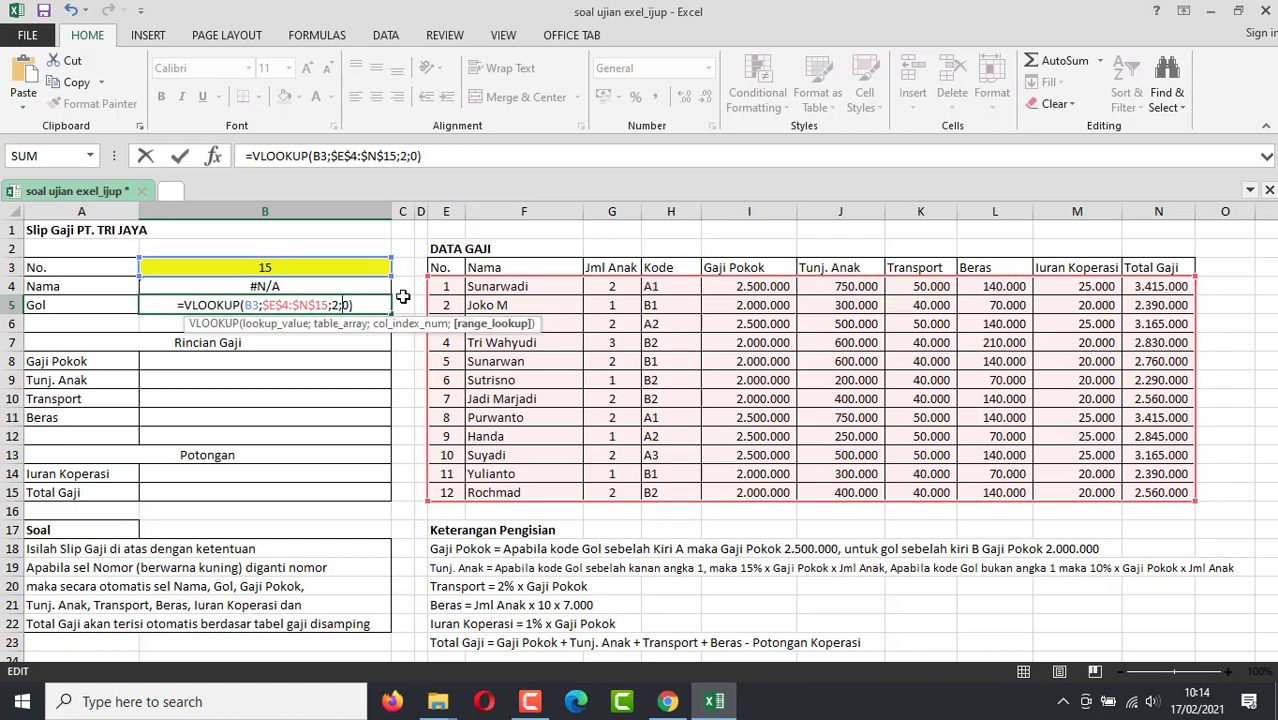
key("Return")
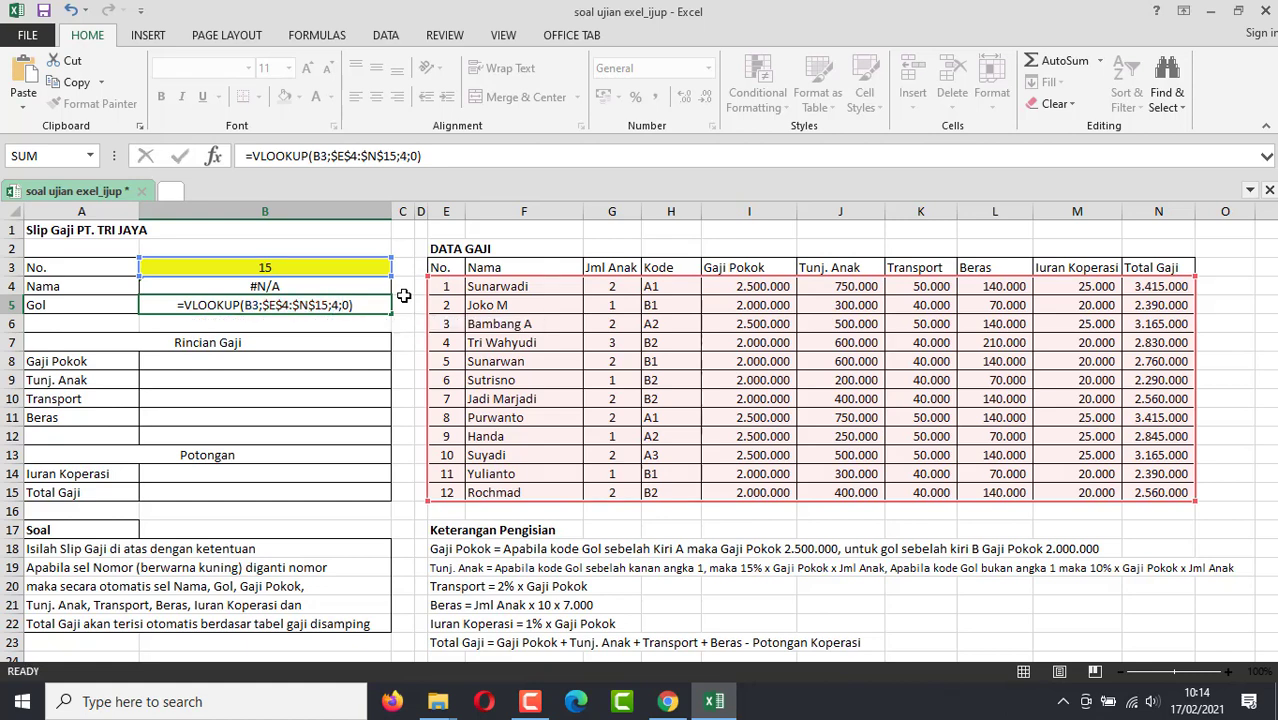
Step: Enter employee number 1 in B3 so the slip shows Sunarwadi and A1
left_click(303, 272)
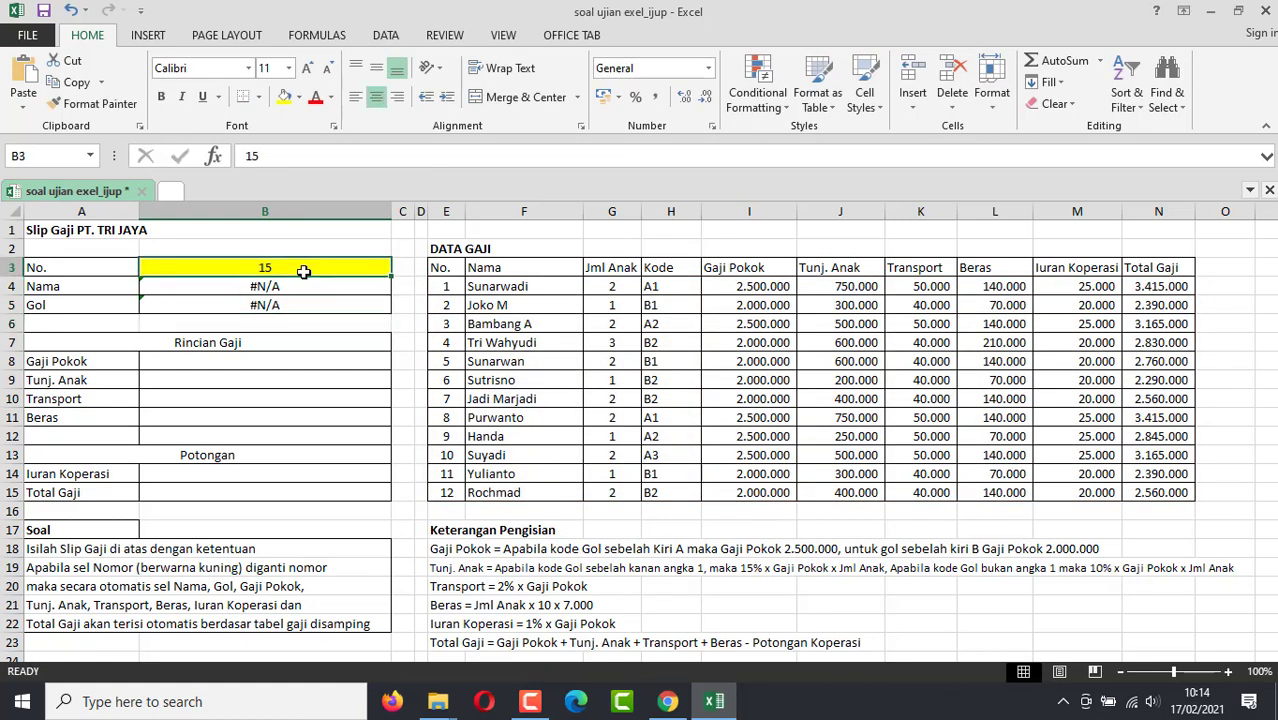
type("1")
key("Return")
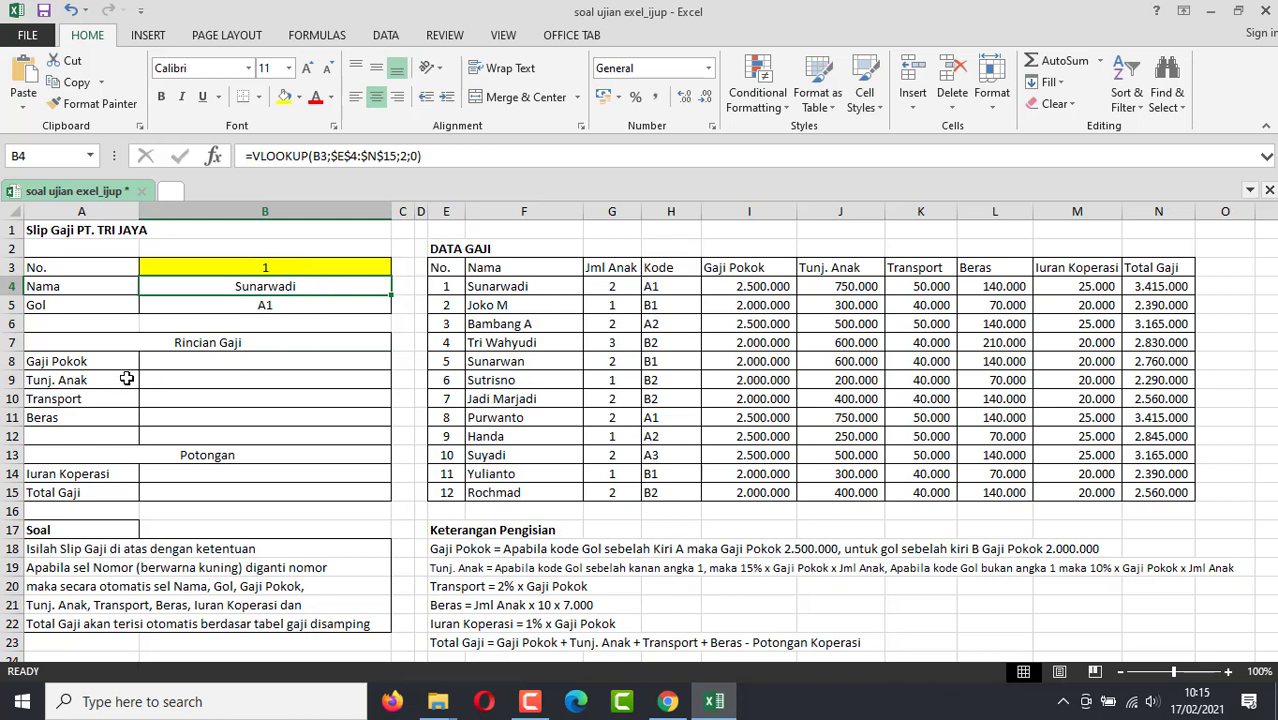
Step: Enter =VLOOKUP(B3;$E$4:$N$15;5;0) for Gaji Pokok in B8 and index 6 for Tunj. Anak in B9
left_click(231, 361)
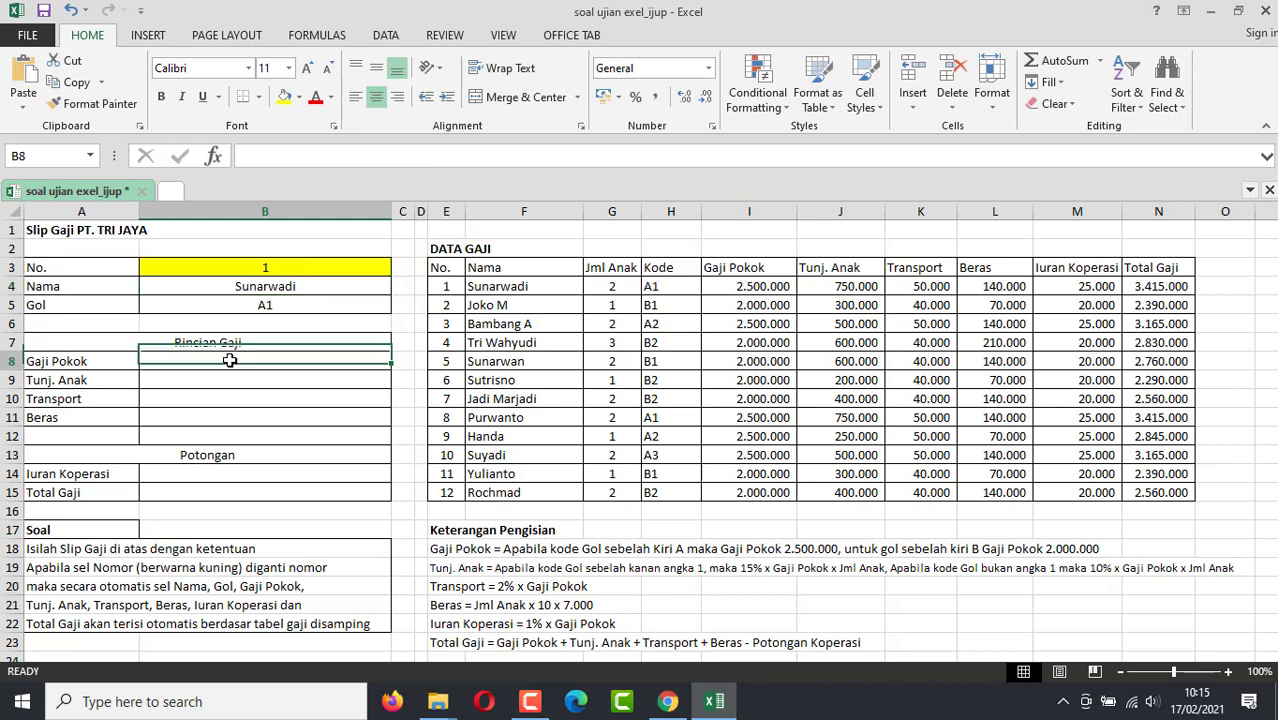
left_click(321, 156)
key("ctrl+v")
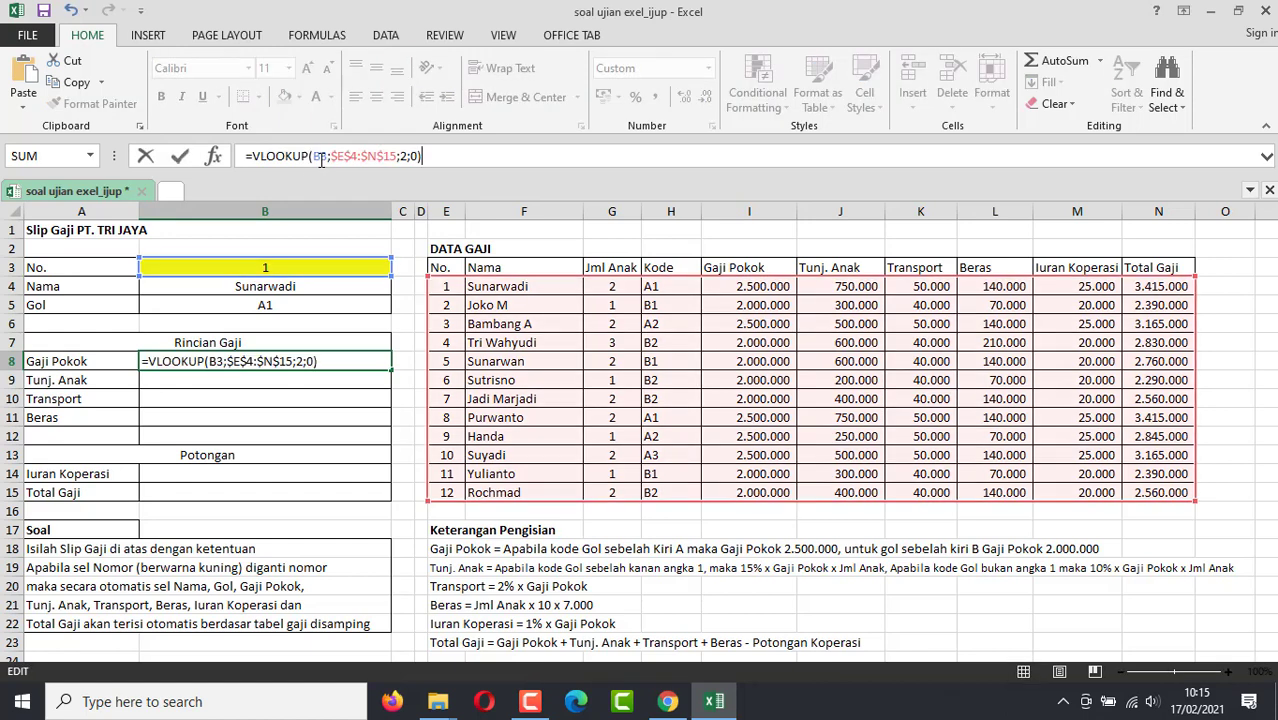
key("Left")
key("Left")
key("Left")
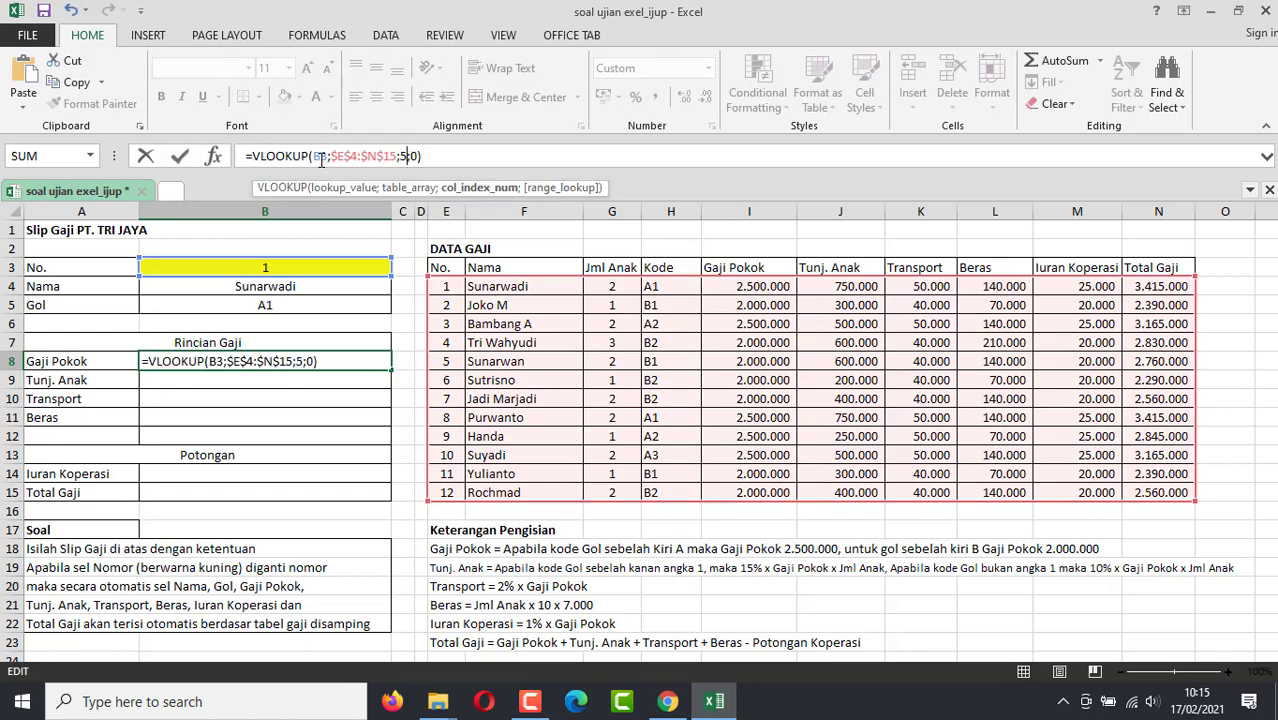
key("Return")
left_click(321, 156)
key("ctrl+v")
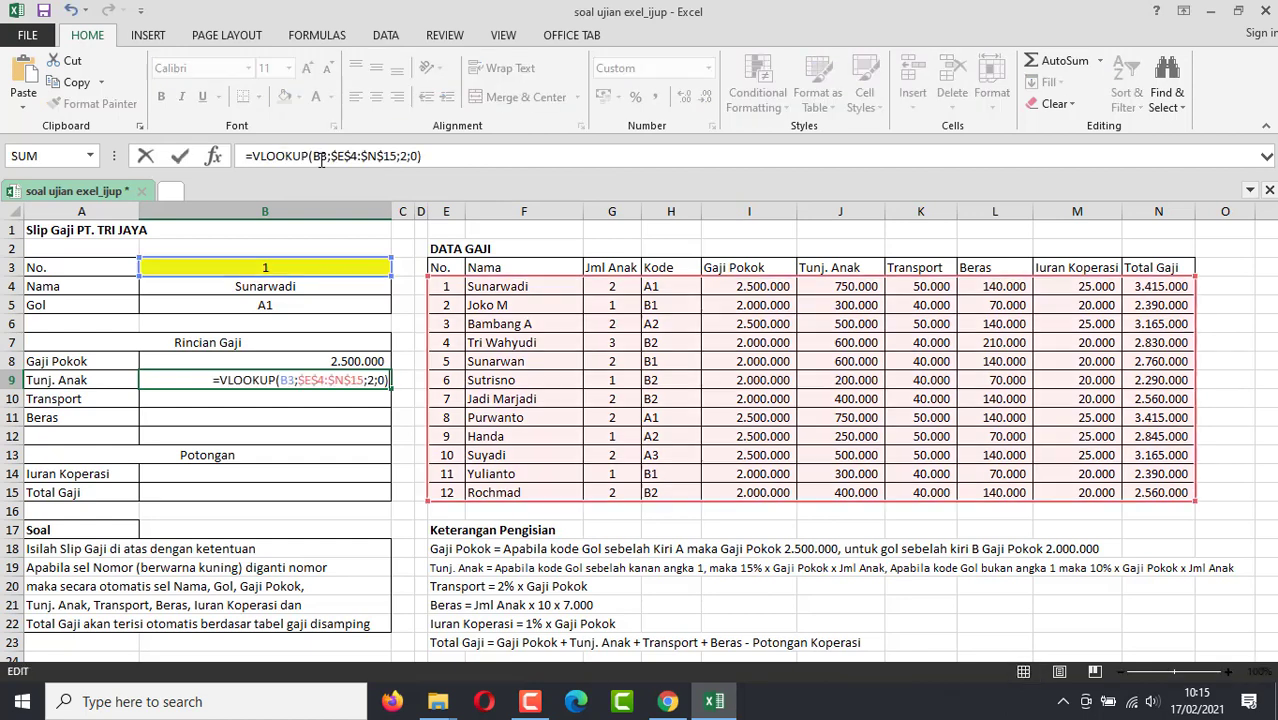
key("Left")
key("Left")
key("Left")
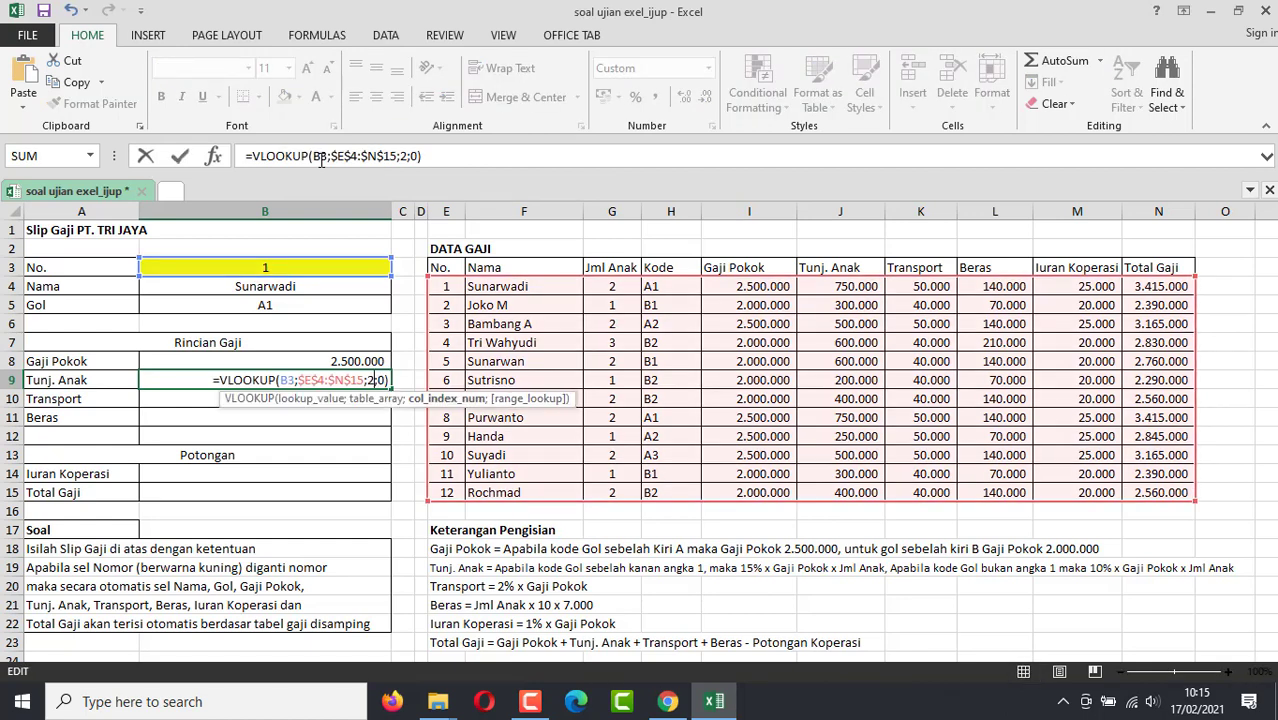
type("6")
key("Return")
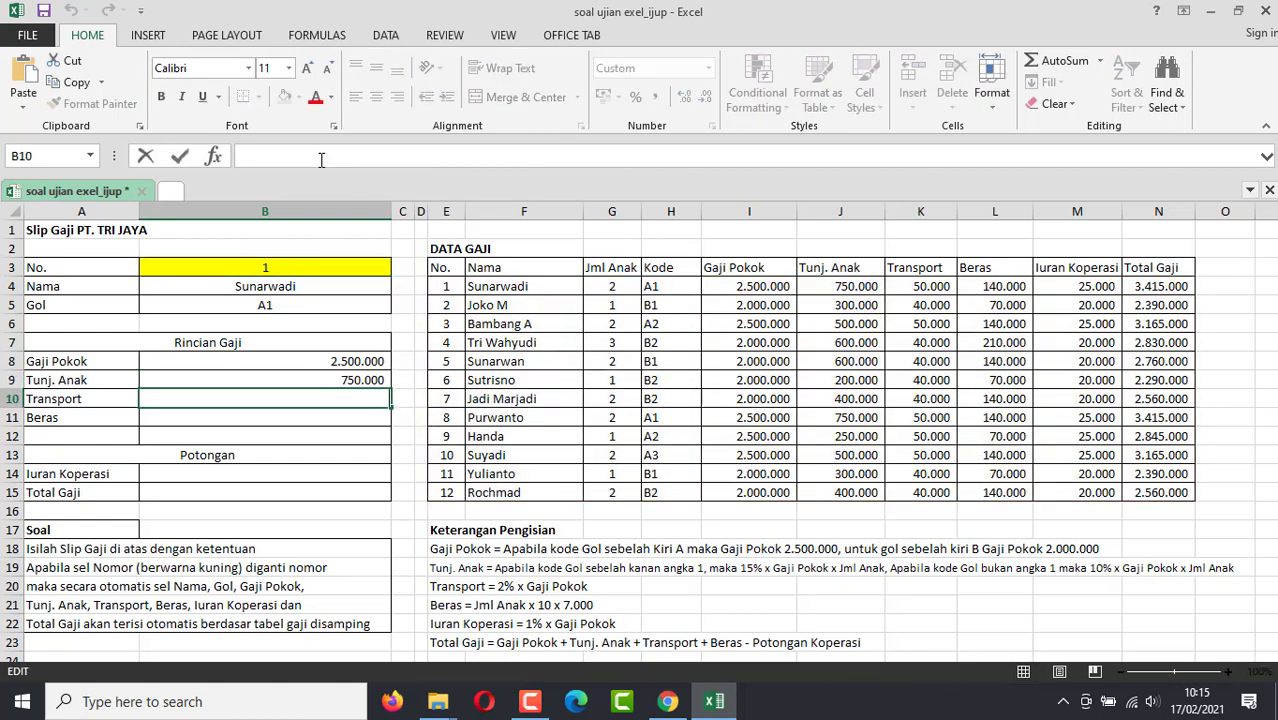
Step: Add the same VLOOKUP for Transport in B10 and Beras in B11, column indexes 7 and 9
type("=VLOOKUP(B3;$E$4:$N$15;2;0)")
key("Left")
key("Left")
key("Left")
key("shift+Left")
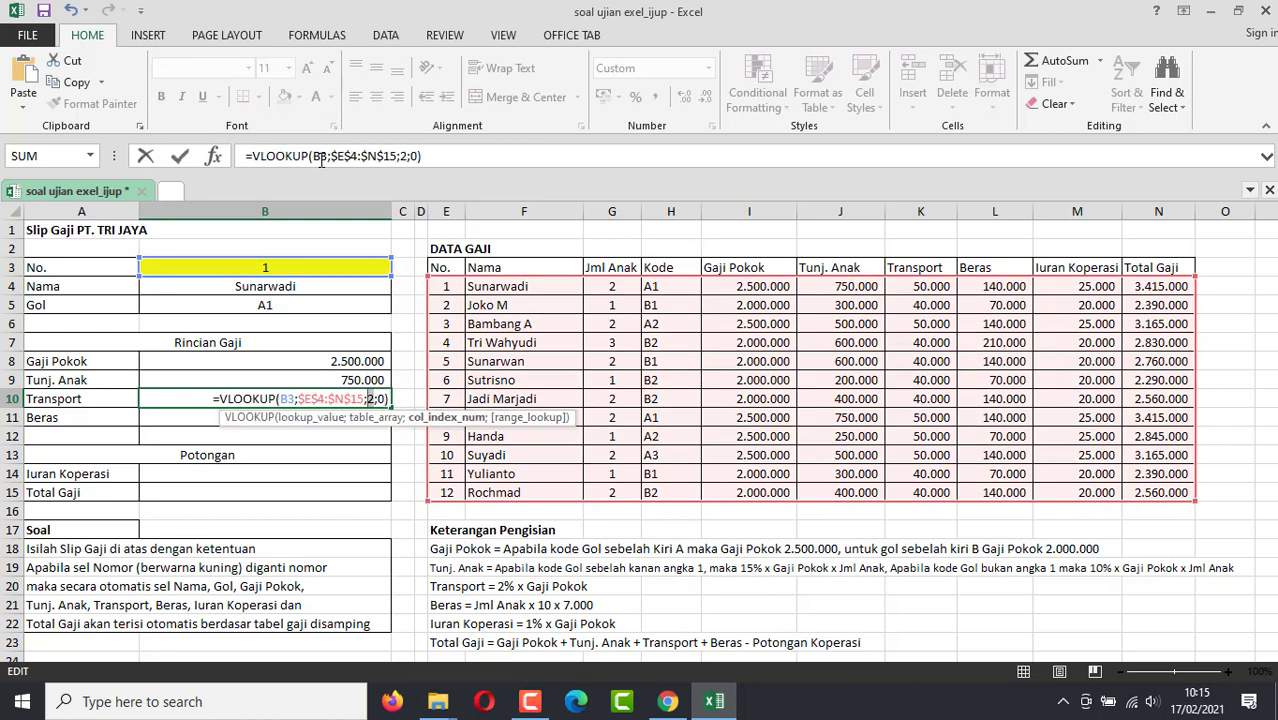
key("Return")
type("=VLOOKUP(B3;$E$4:$N$15;2;0)")
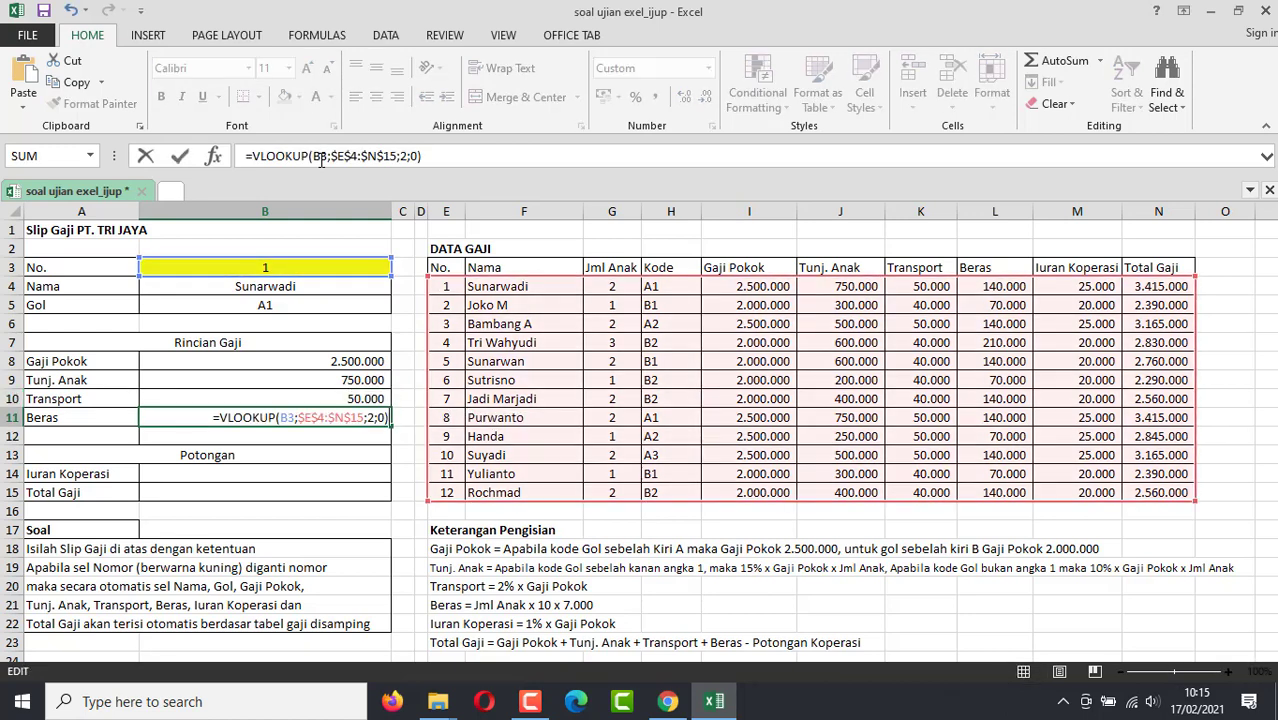
key("Left")
key("Left")
key("Left")
key("shift+Left")
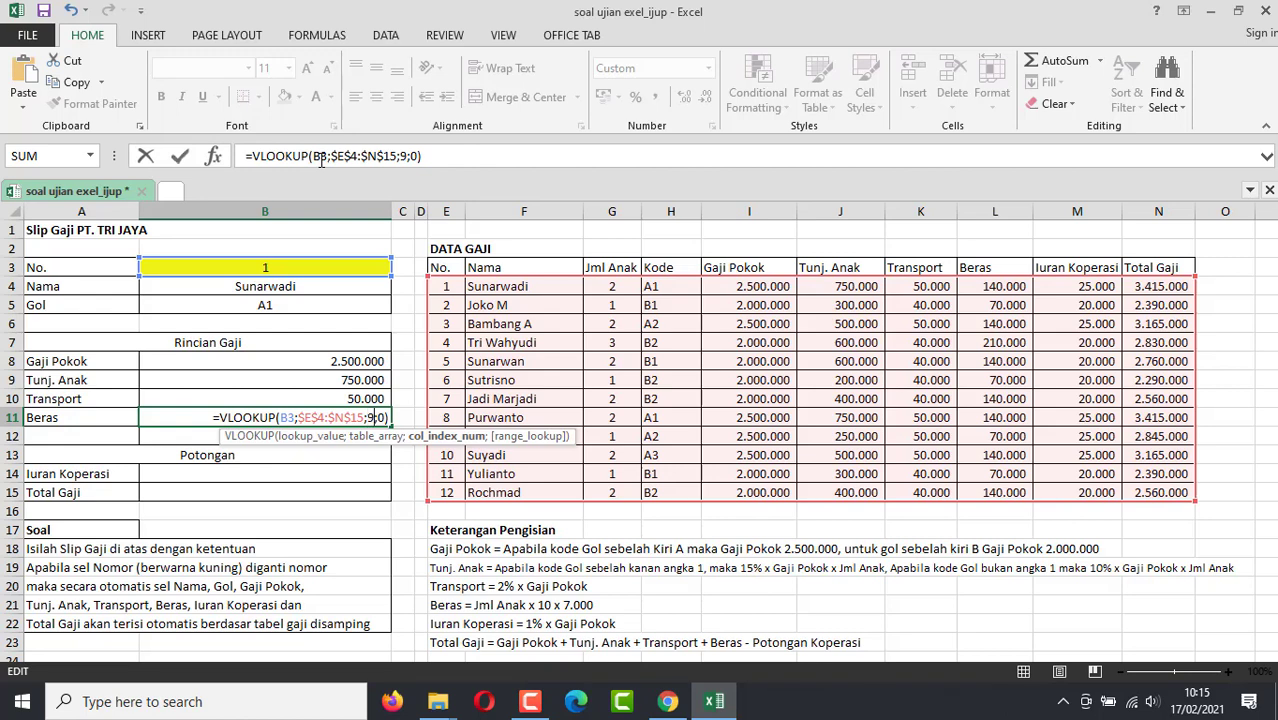
key("Return")
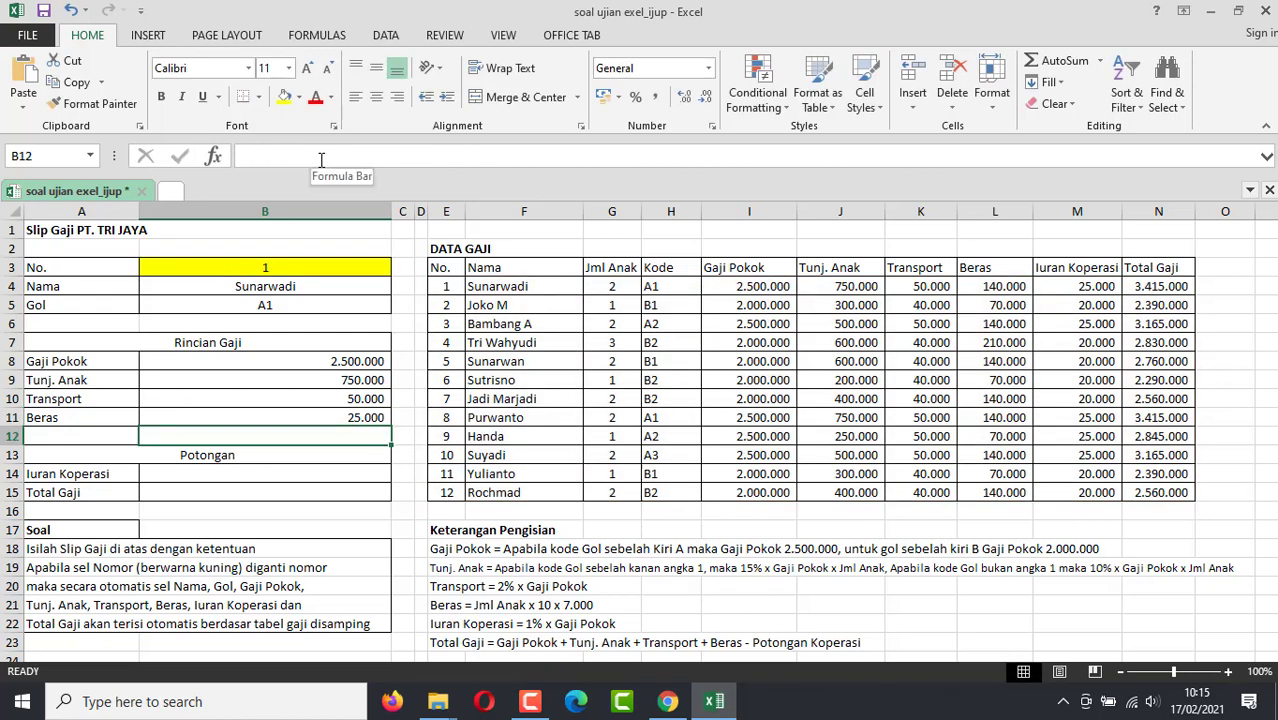
key("Up")
key("Up")
key("Up")
key("Up")
key("Down")
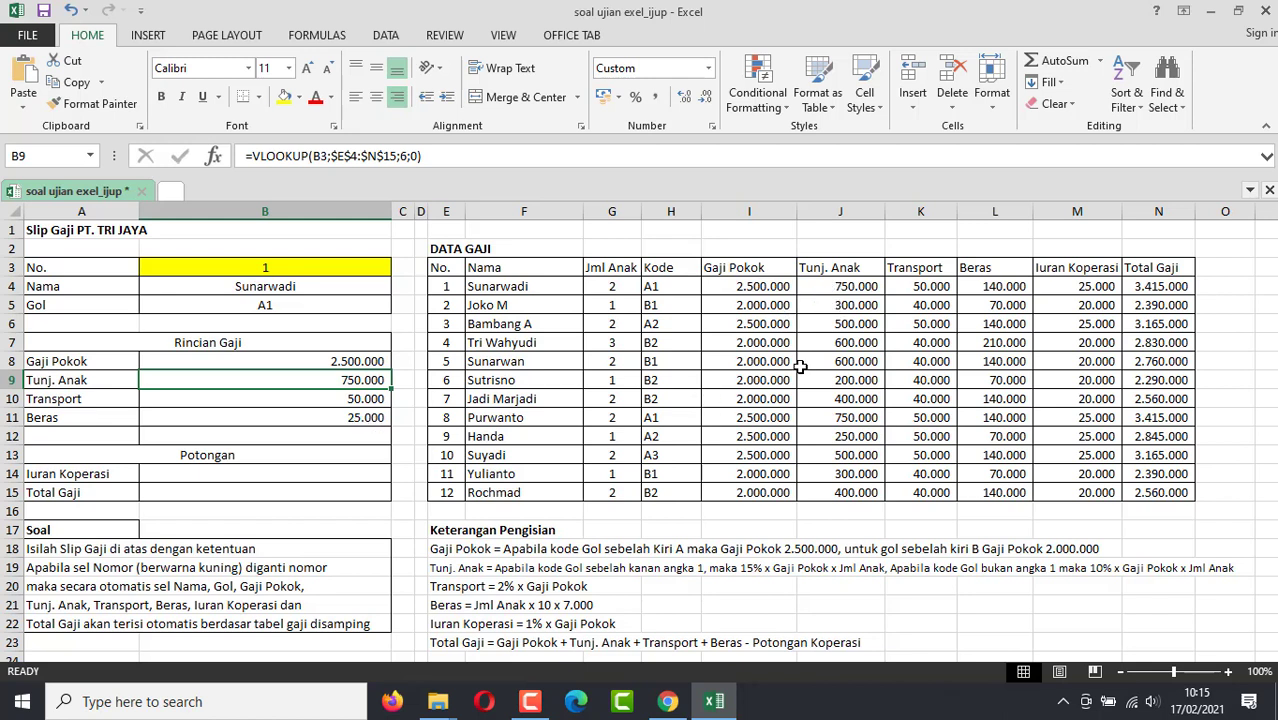
Step: Correct the Beras VLOOKUP in B11 to column index 8, giving 140.000
key("Down")
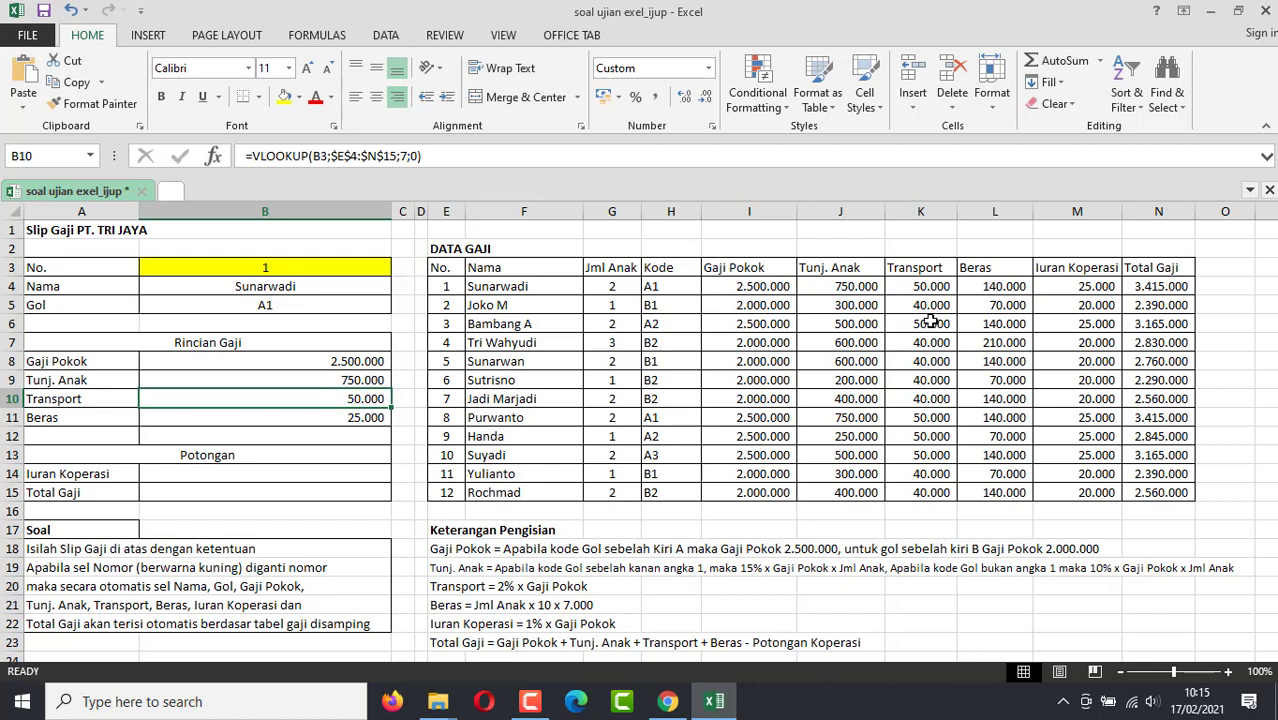
key("Down")
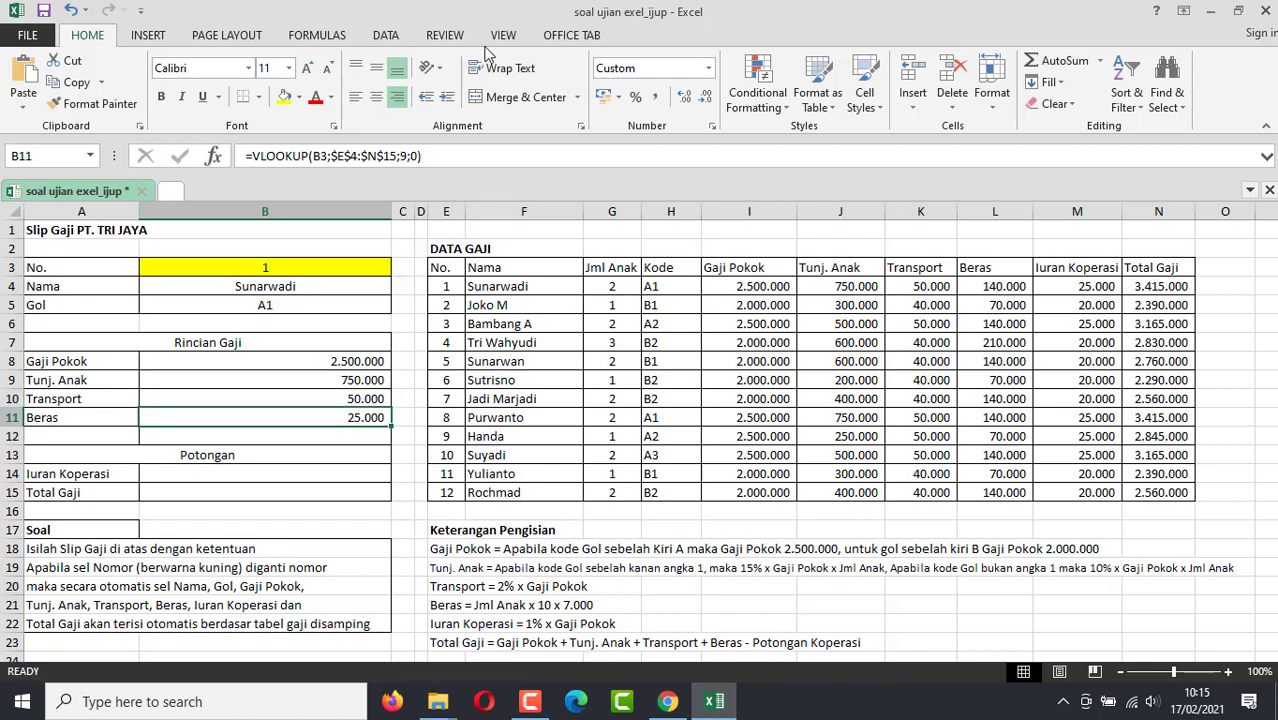
key("Up")
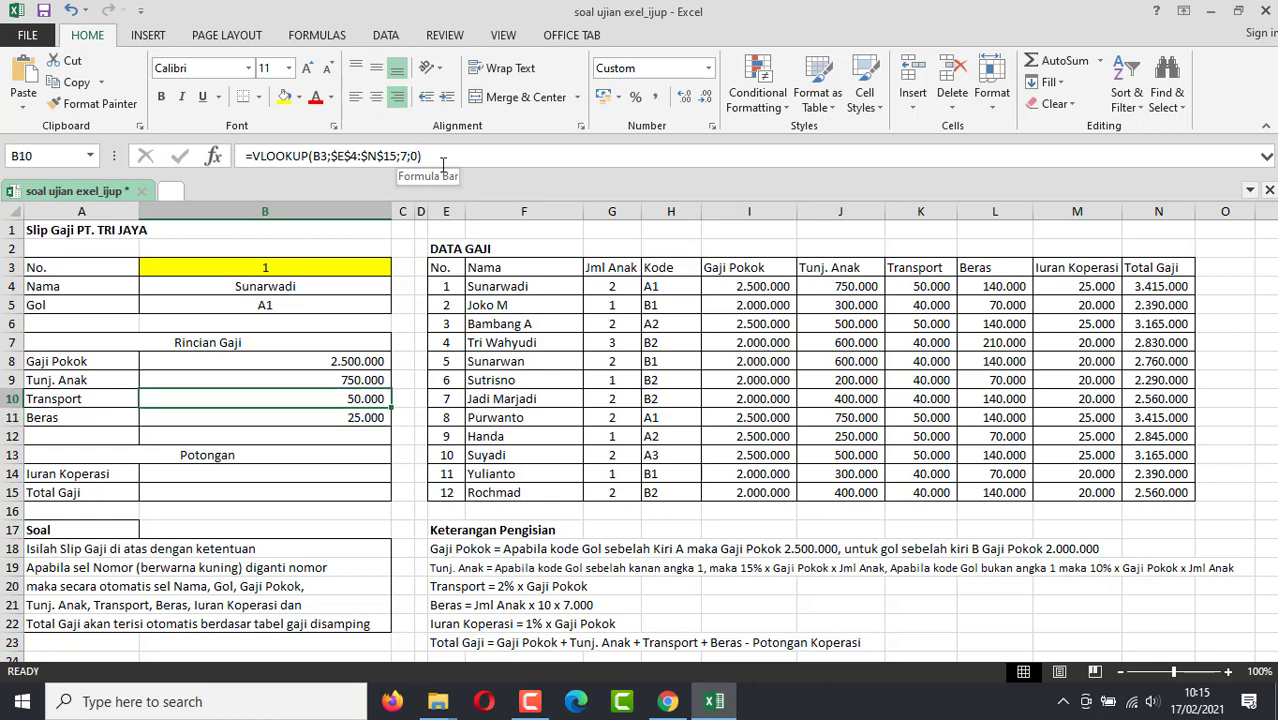
key("Down")
left_click(419, 155)
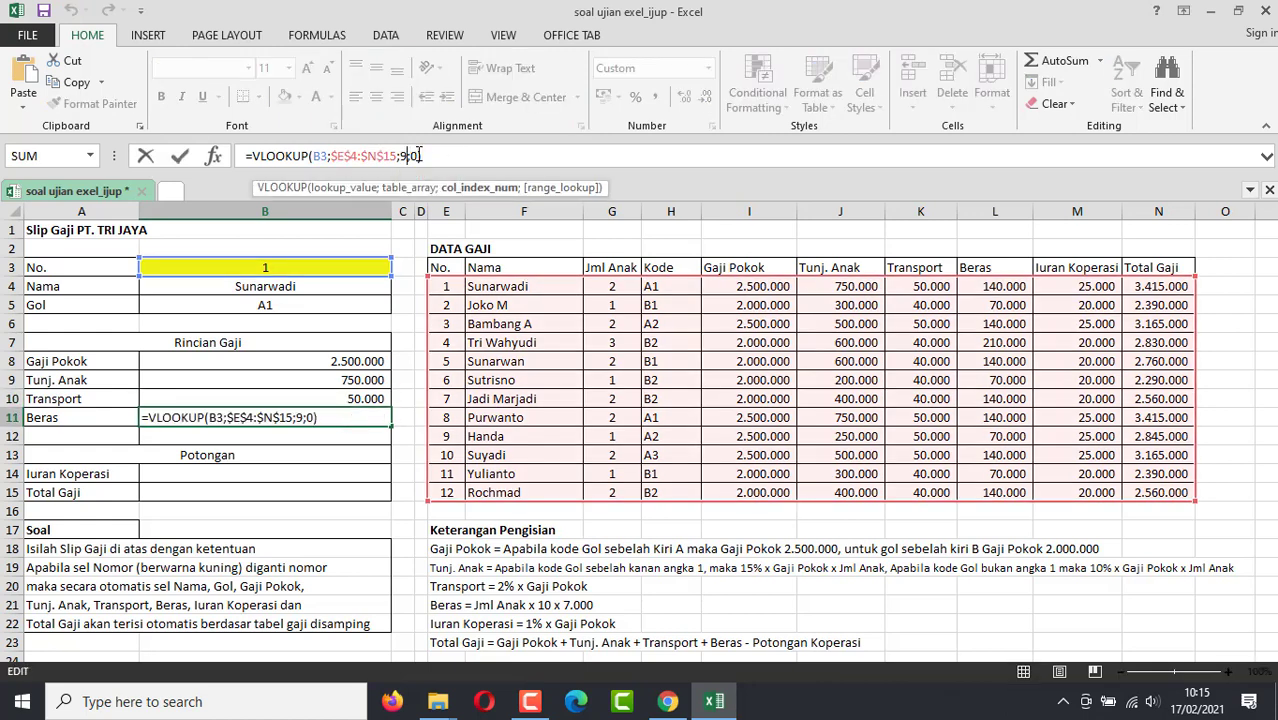
key("Return")
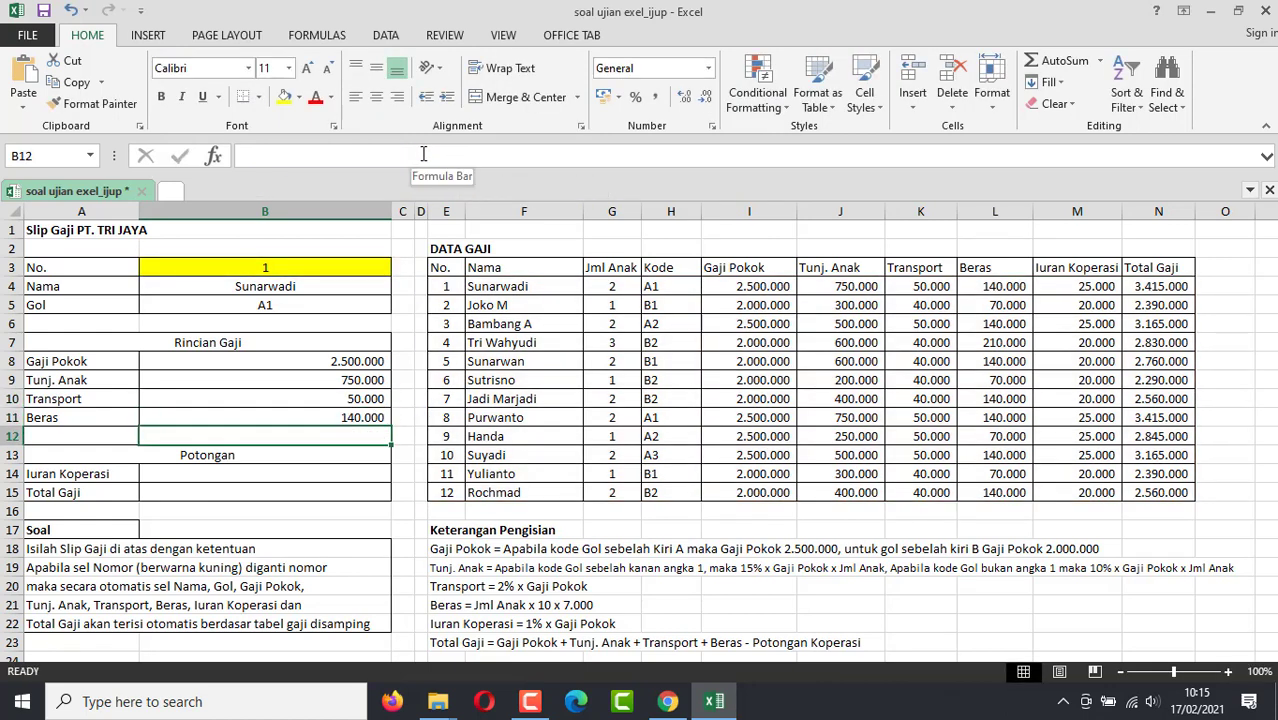
Step: Add VLOOKUPs for Iuran Koperasi in B14 (index 9) and Total Gaji in B15 (index 10)
key("Down")
key("Down")
left_click(423, 153)
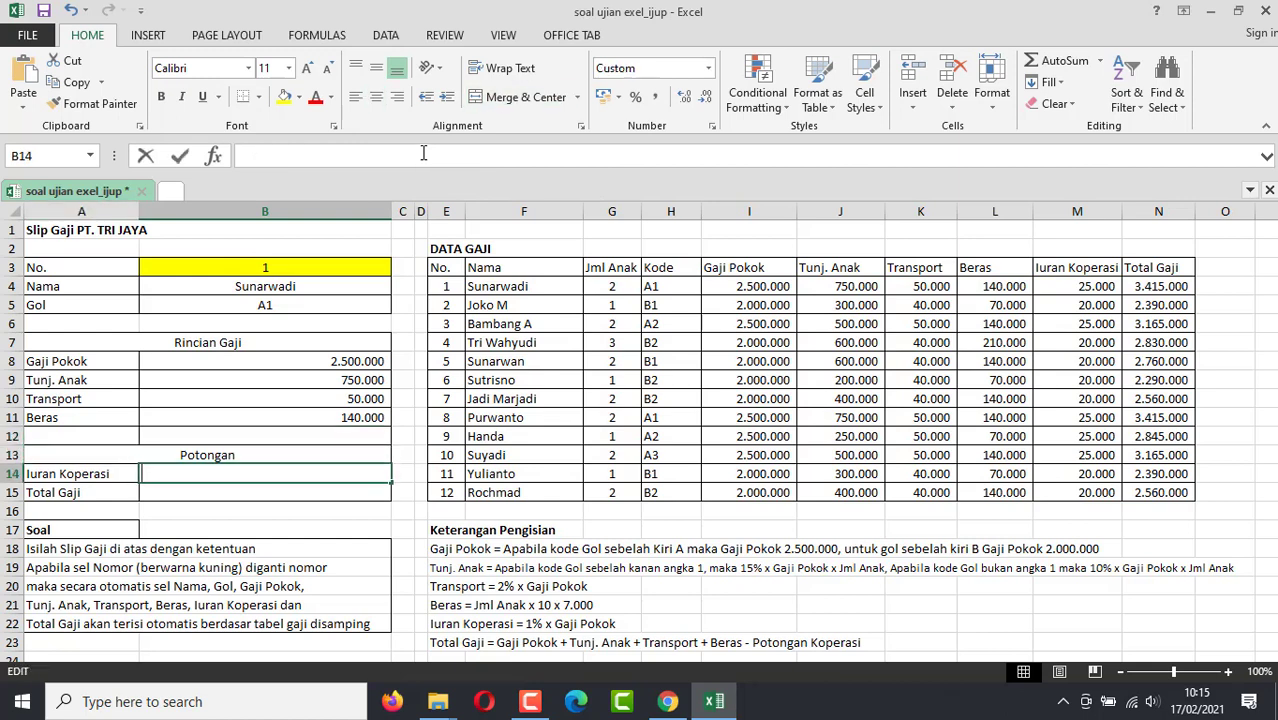
type("=VLOOKUP(B3;$E$4:$N$15;2;0)")
key("Left")
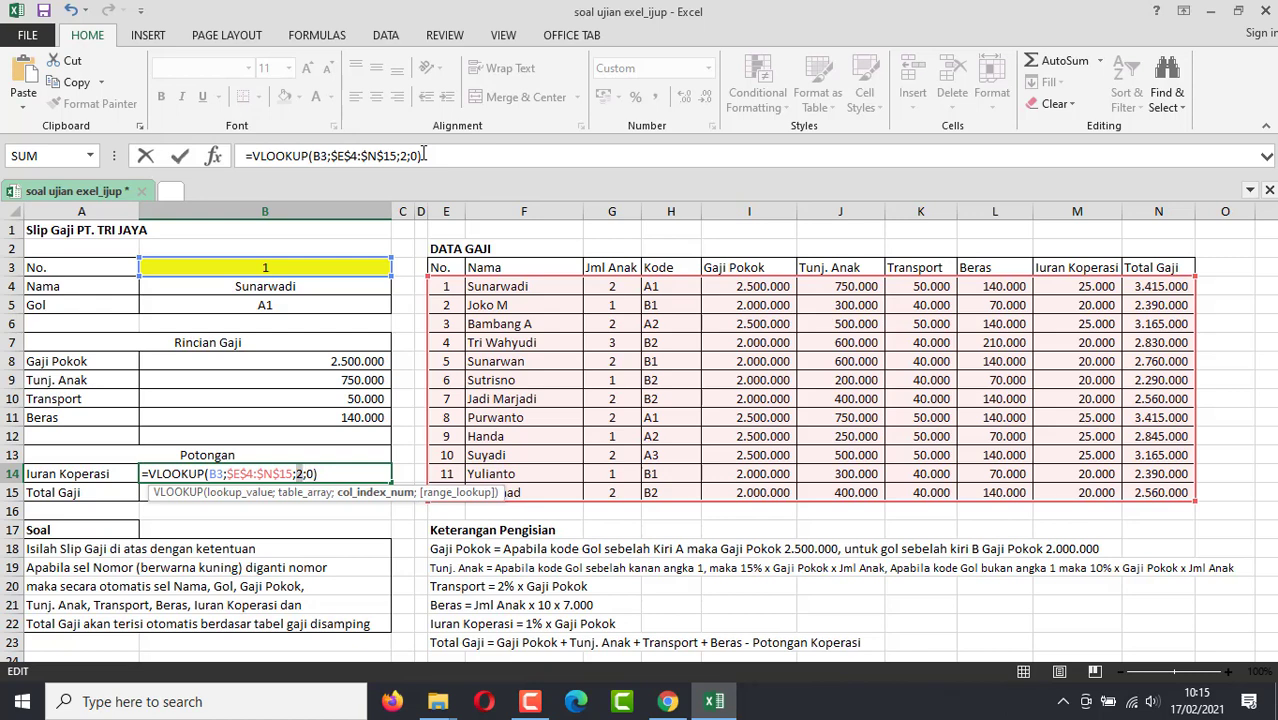
key("Return")
left_click(423, 153)
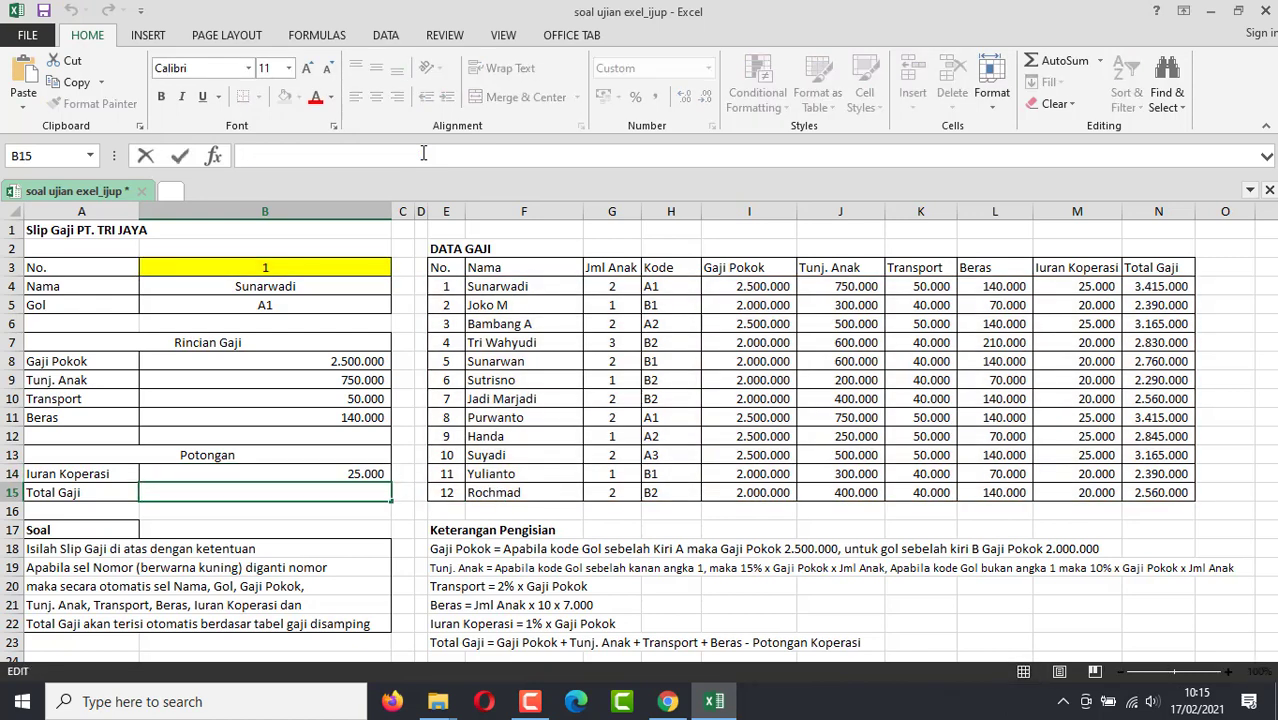
type("=VLOOKUP(B3;$E$4:$N$15;2;0)")
key("Left")
key("Left")
key("Left")
key("BackSpace")
type("10")
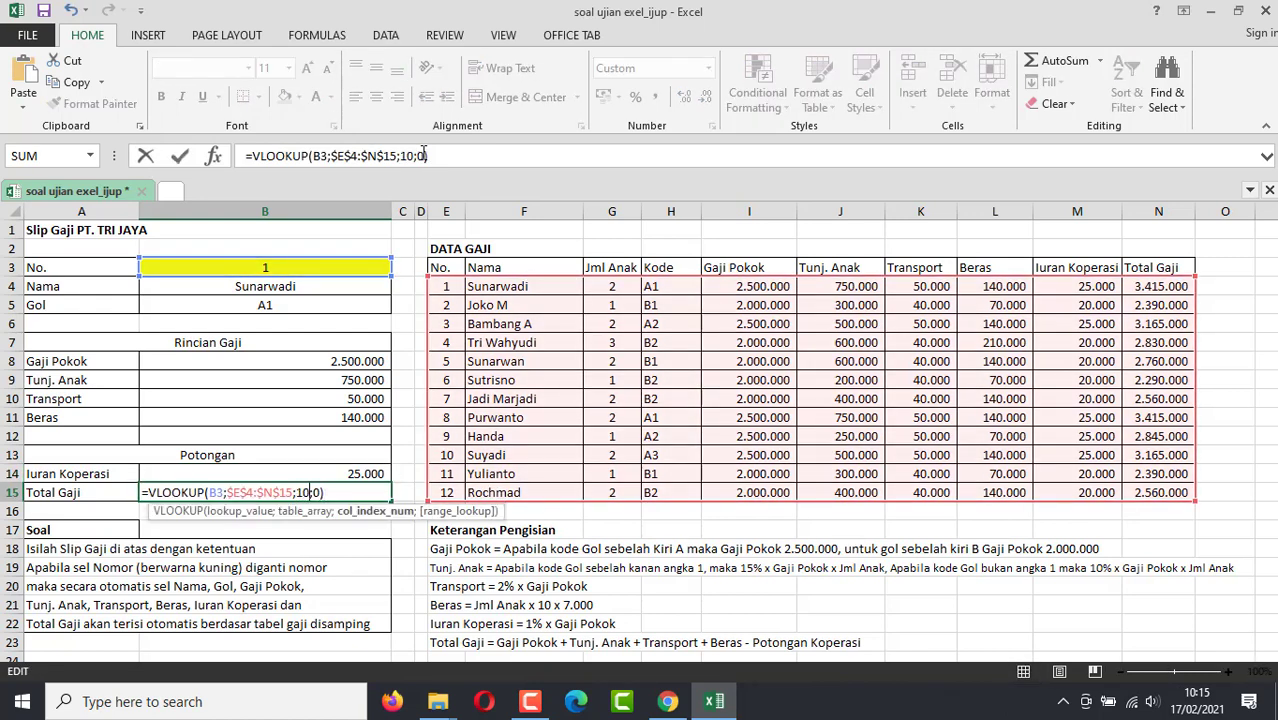
key("Return")
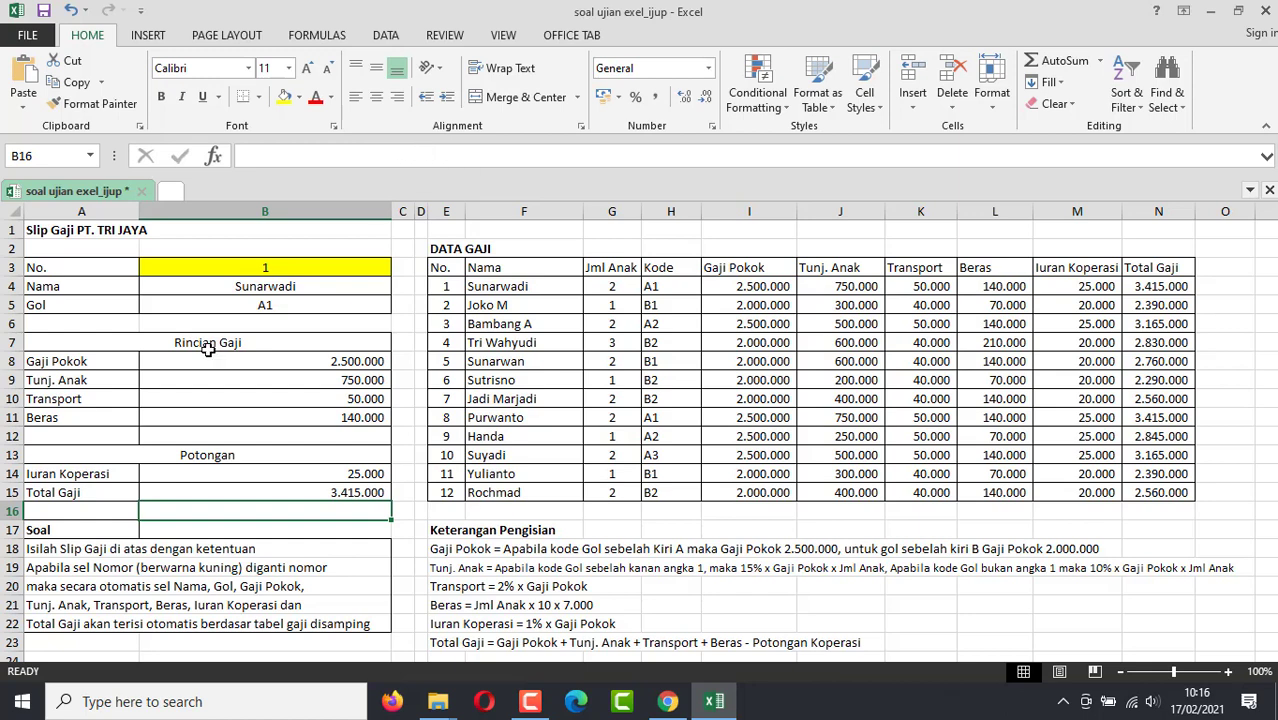
Step: Enter employee numbers 2 through 6 in B3, ending with employee 6: Gol B2, Total Gaji 2.290.000
left_click(290, 270)
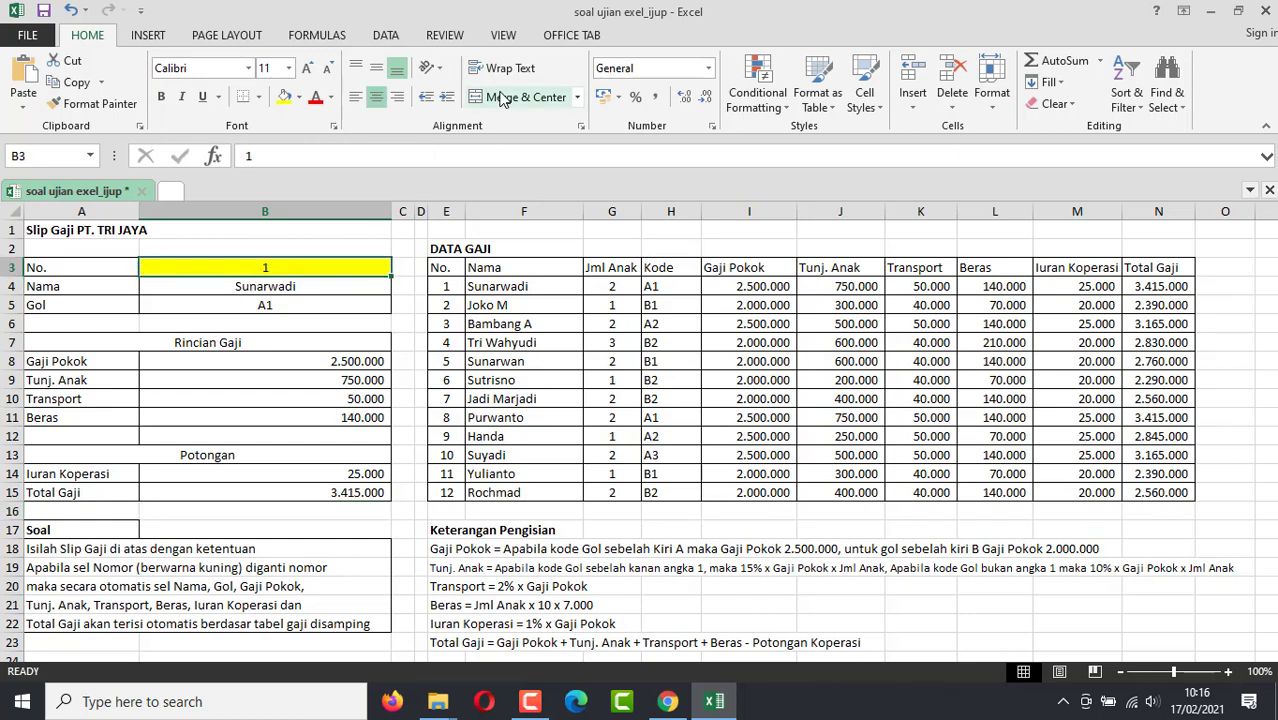
type("2")
key("Return")
key("Up")
type("3")
key("Return")
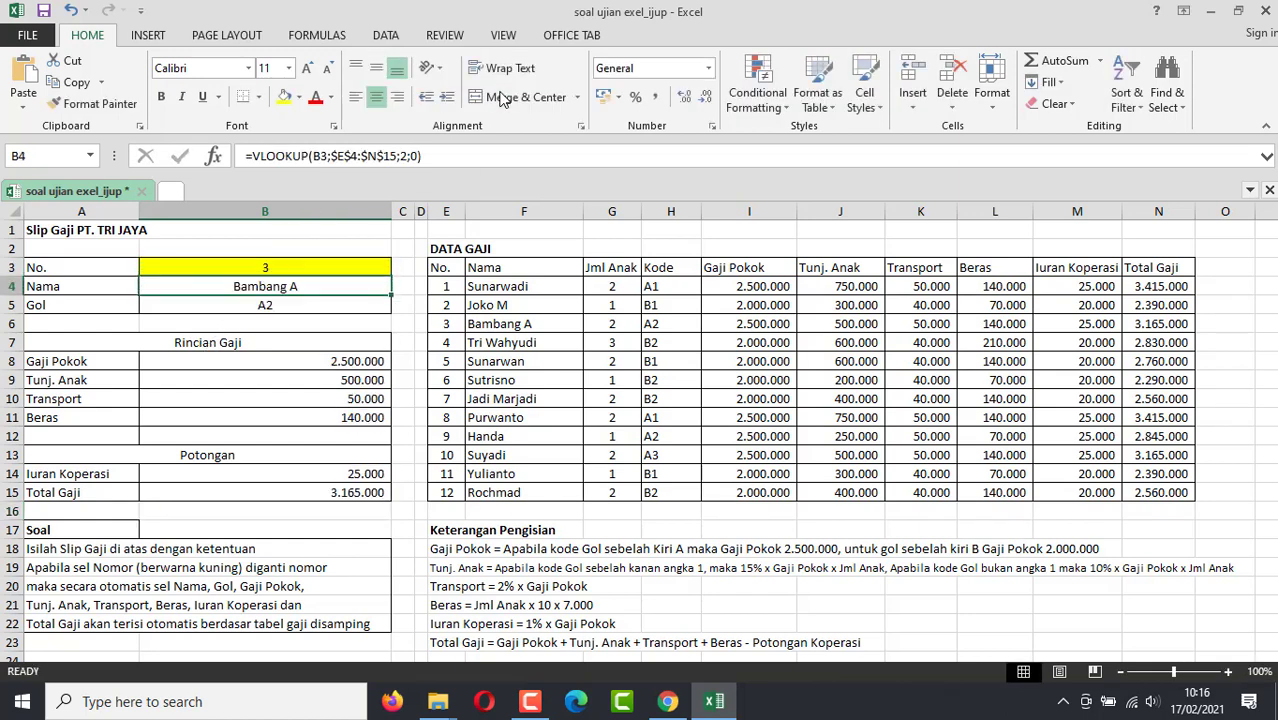
key("Up")
type("4")
key("Return")
key("Up")
type("5")
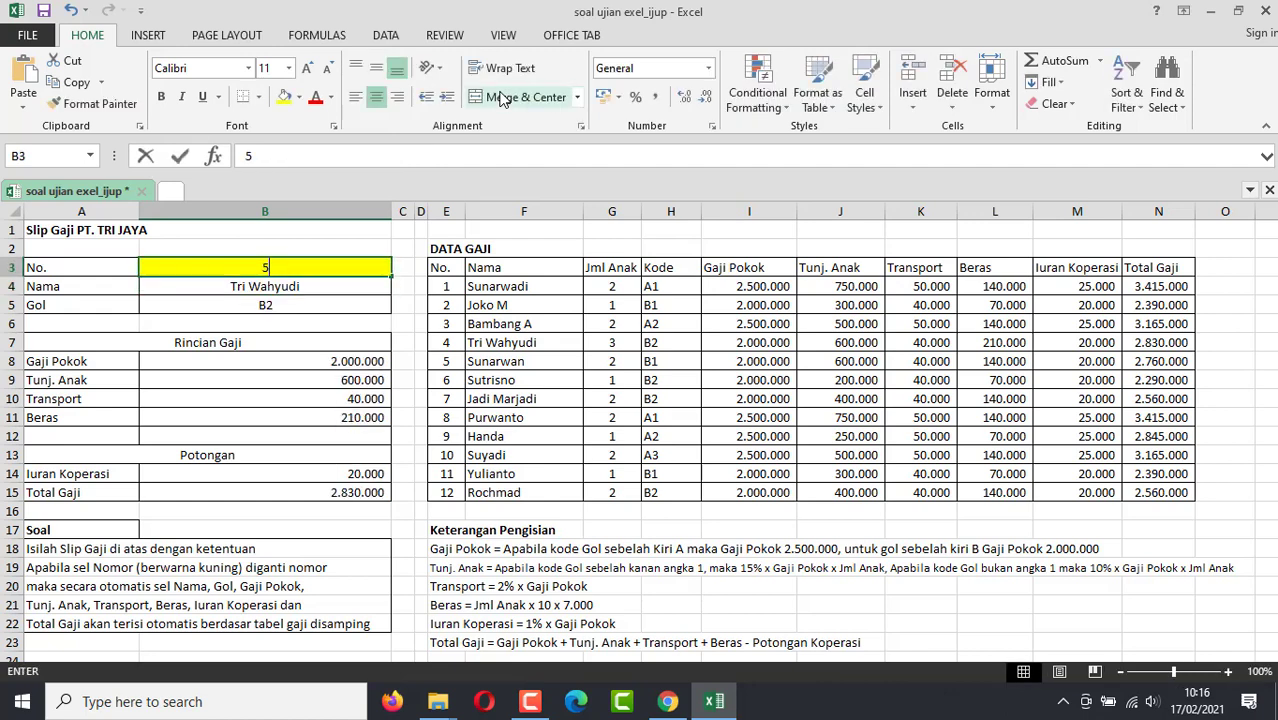
key("Return")
key("Up")
type("6")
key("Return")
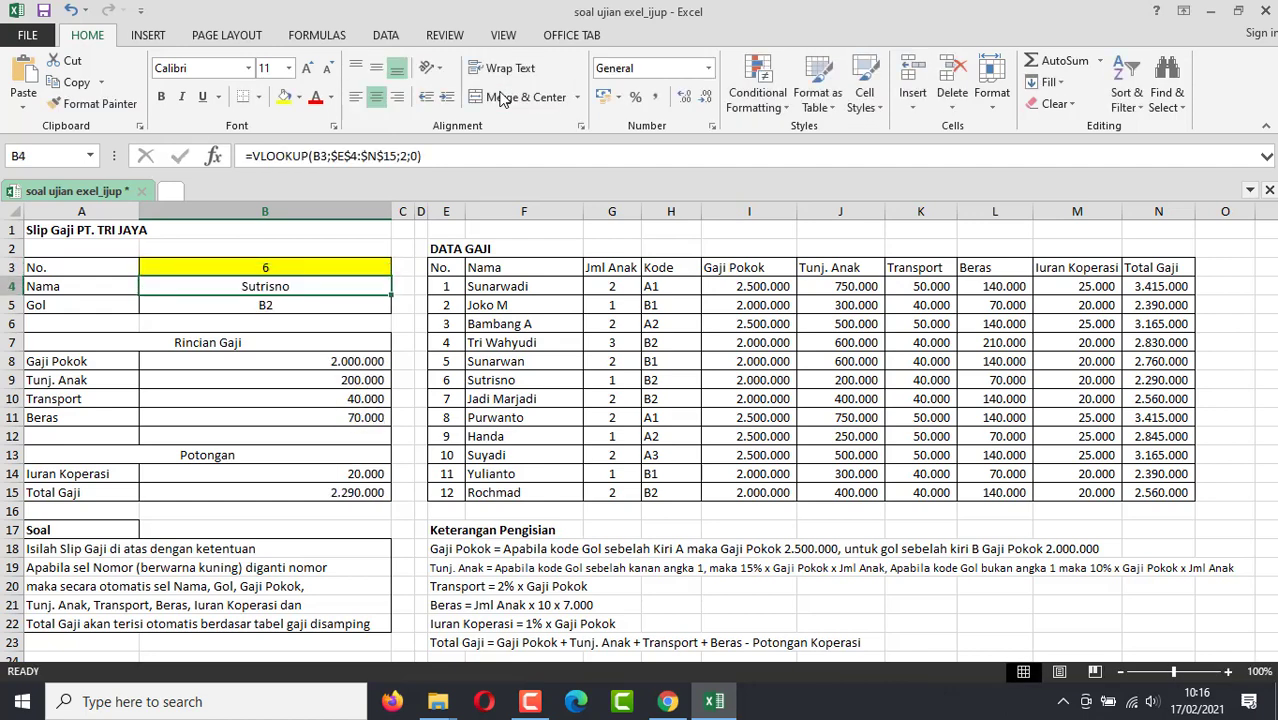